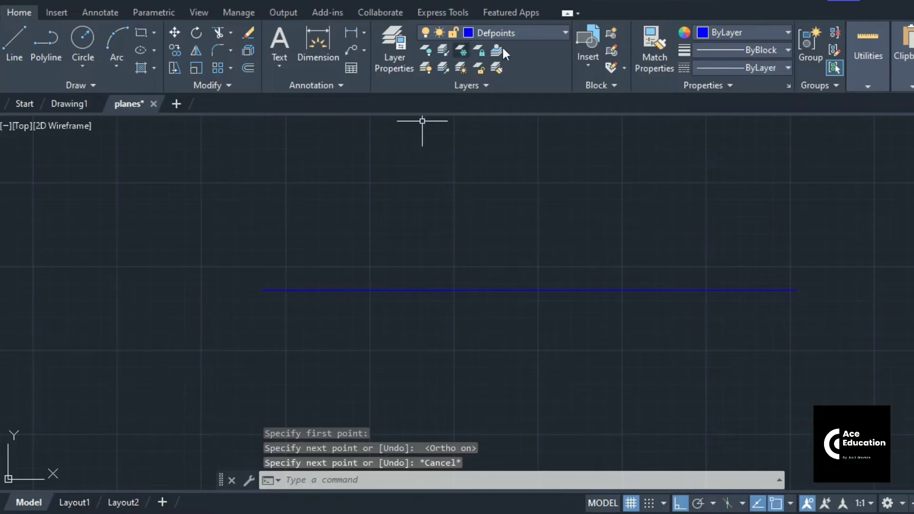
Step: Open the Layers dropdown to change the current drawing layer
click(554, 32)
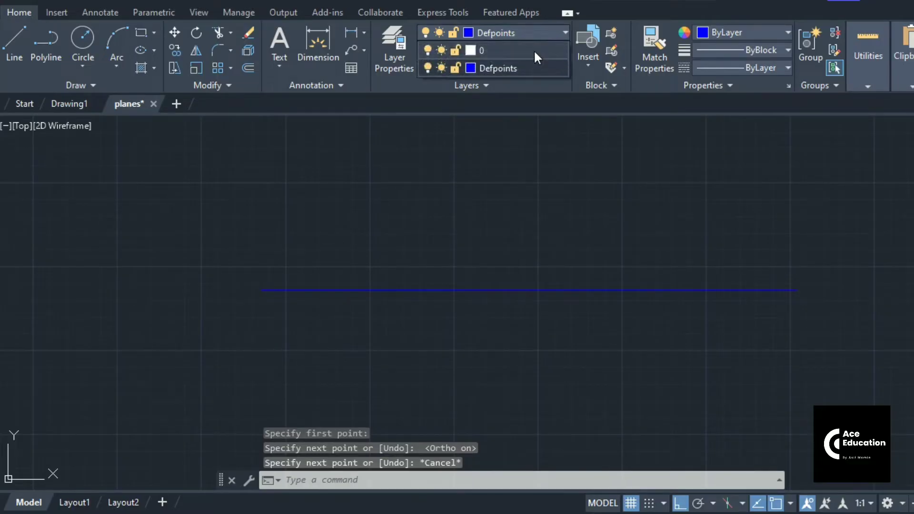
Step: Make layer 0 current and draw a radius-25 circle above the blue line
click(533, 49)
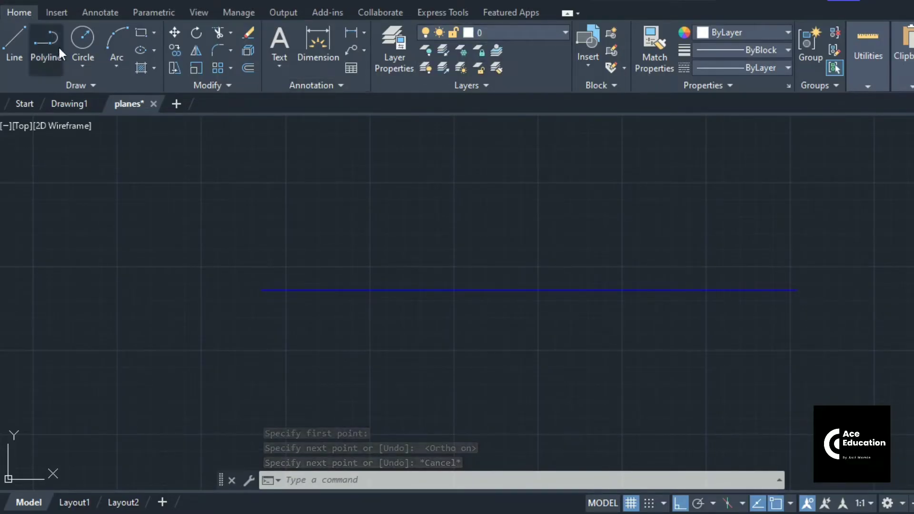
click(83, 38)
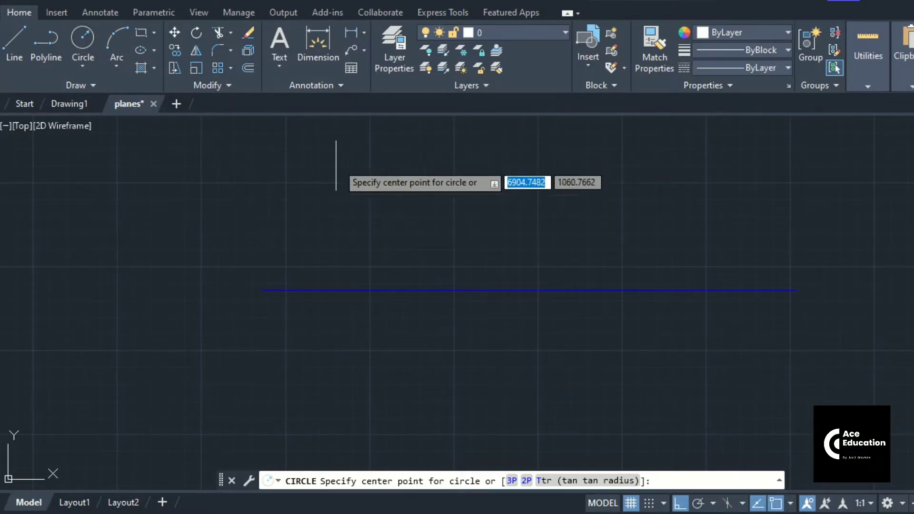
scroll(388, 229, up, 2)
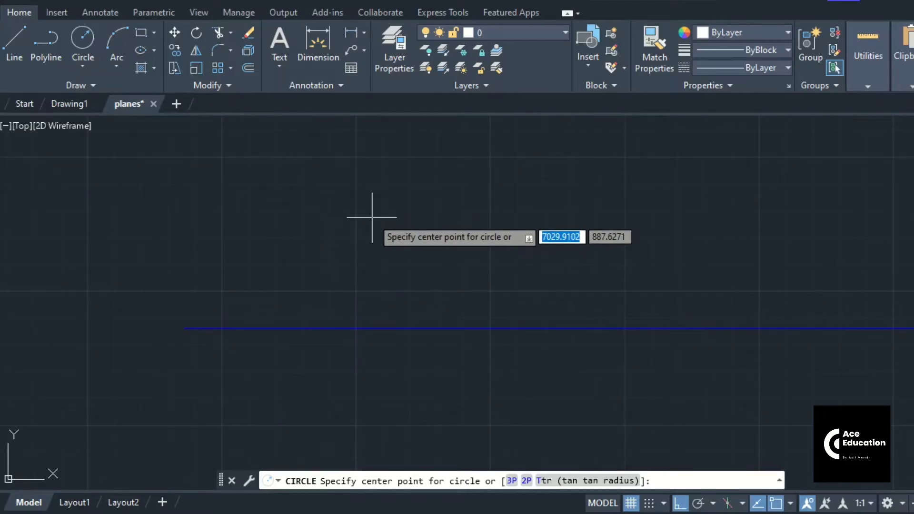
scroll(271, 284, up, 2)
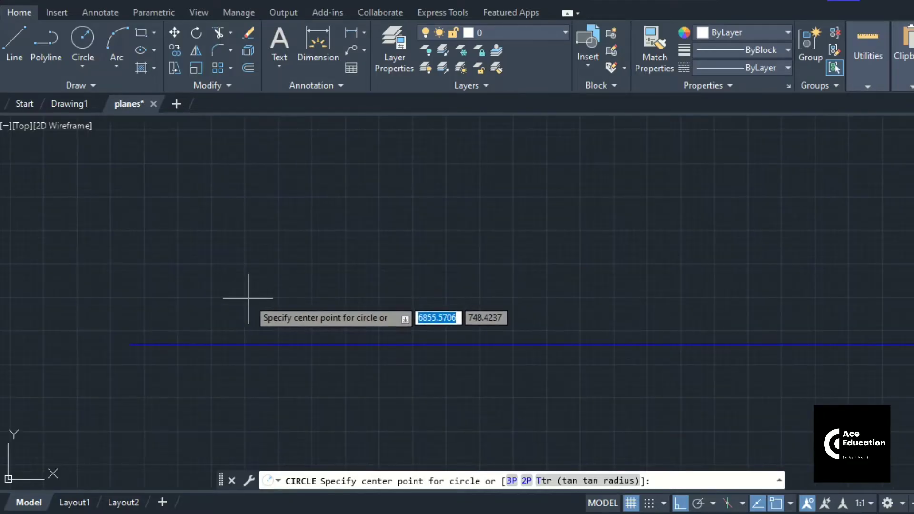
click(243, 297)
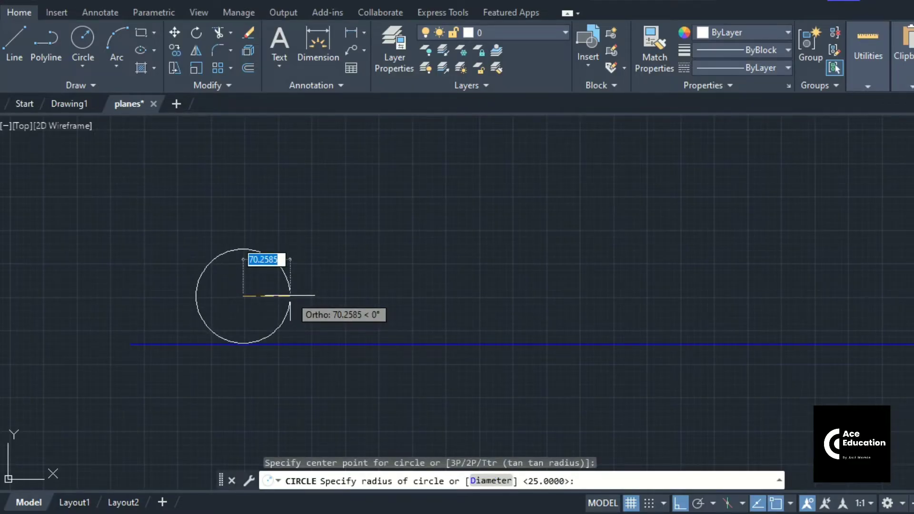
text(25)
key(Return)
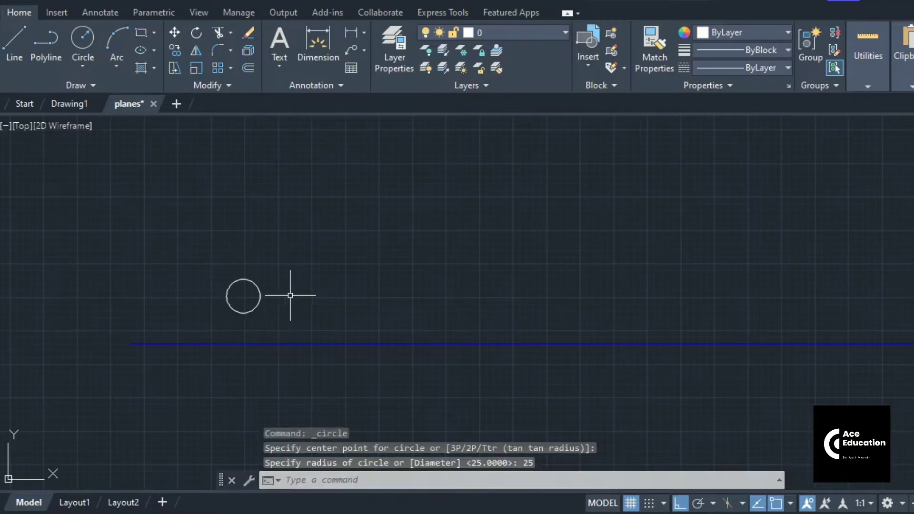
Step: Pan to frame the circle, cancel the stray command, and show the layer list
scroll(276, 304, up, 3)
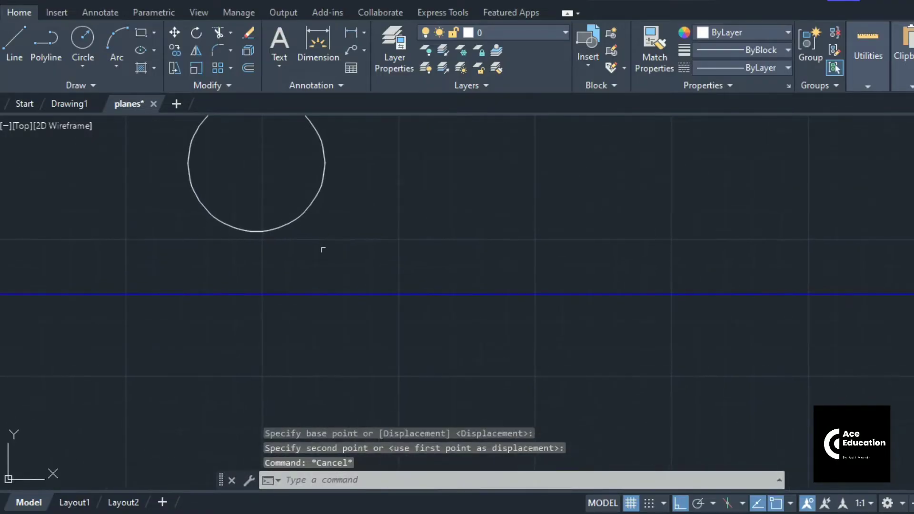
scroll(320, 247, down, 2)
middle_drag(331, 244, 320, 269)
key(Escape)
key(Escape)
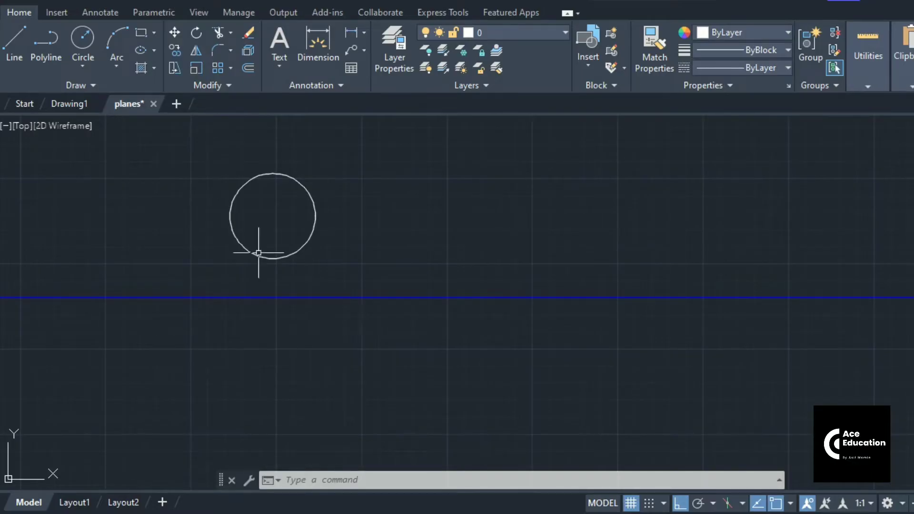
click(532, 33)
Step: On Defpoints, draw vertical and horizontal diameters across the circle
click(519, 69)
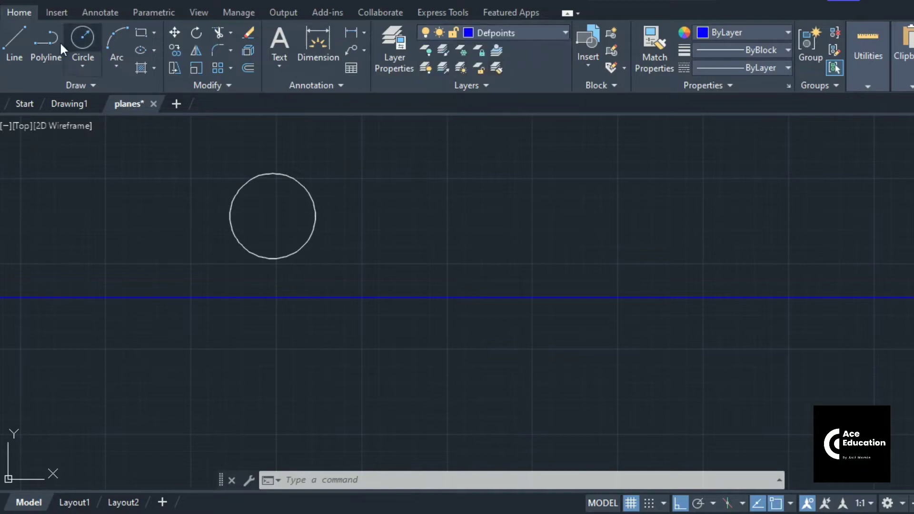
click(17, 40)
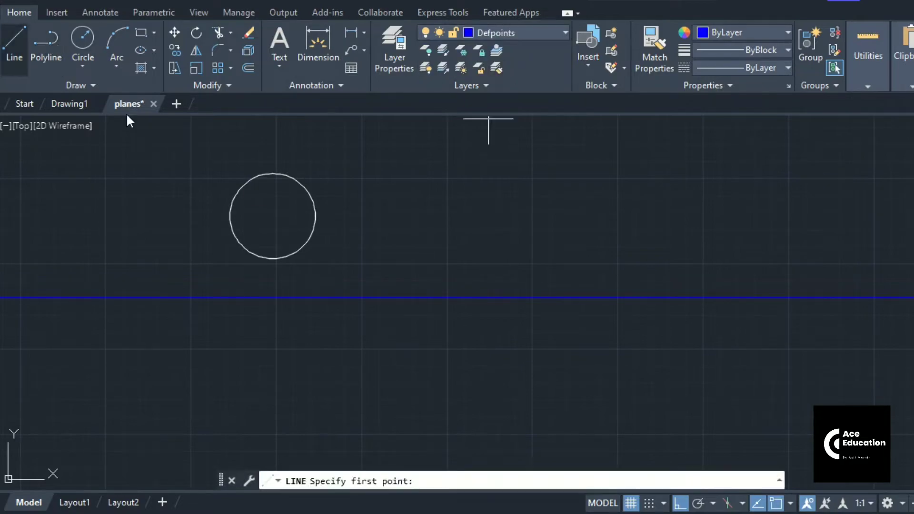
click(273, 173)
click(273, 259)
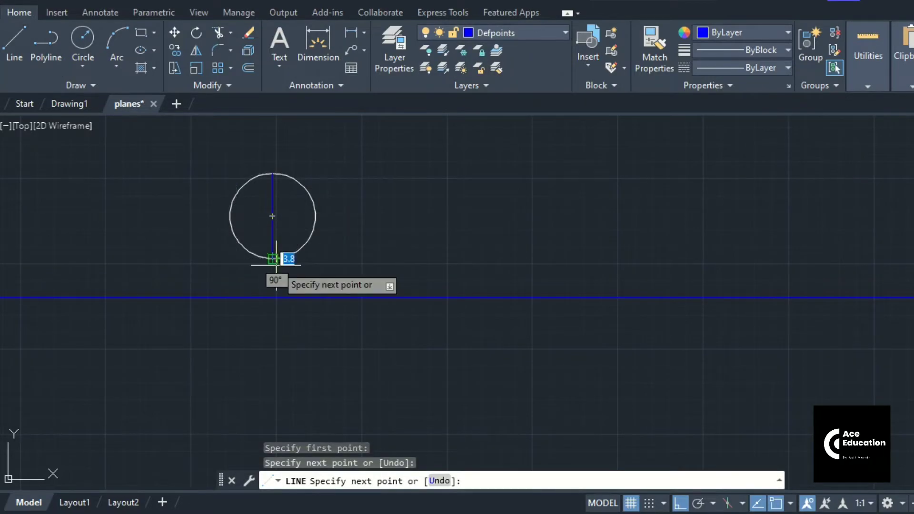
key(Return)
key(Return)
click(315, 216)
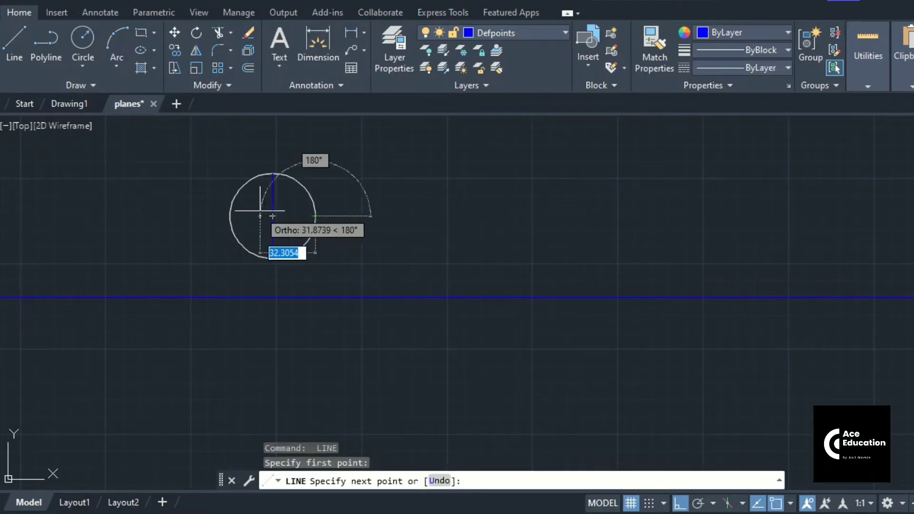
key(Escape)
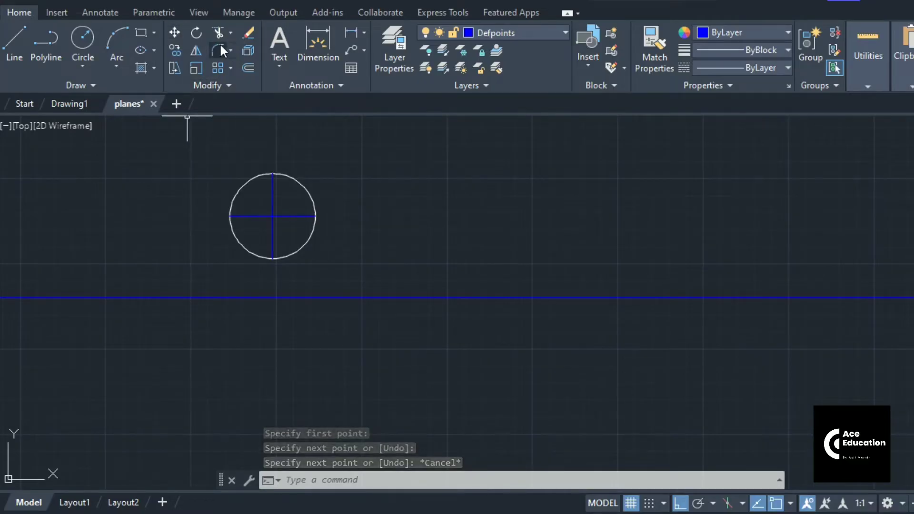
Step: Rotate both diameters 45° about the circle's centre
click(195, 34)
click(281, 190)
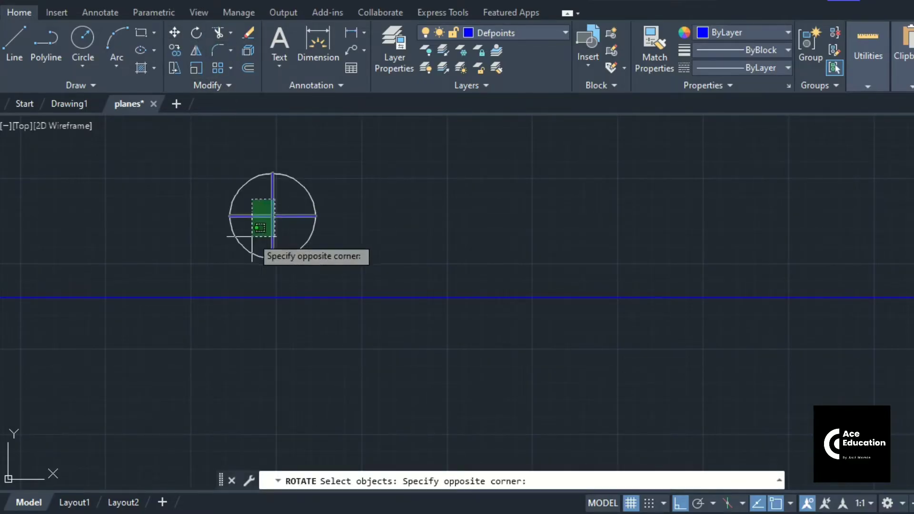
click(253, 252)
key(Return)
click(272, 215)
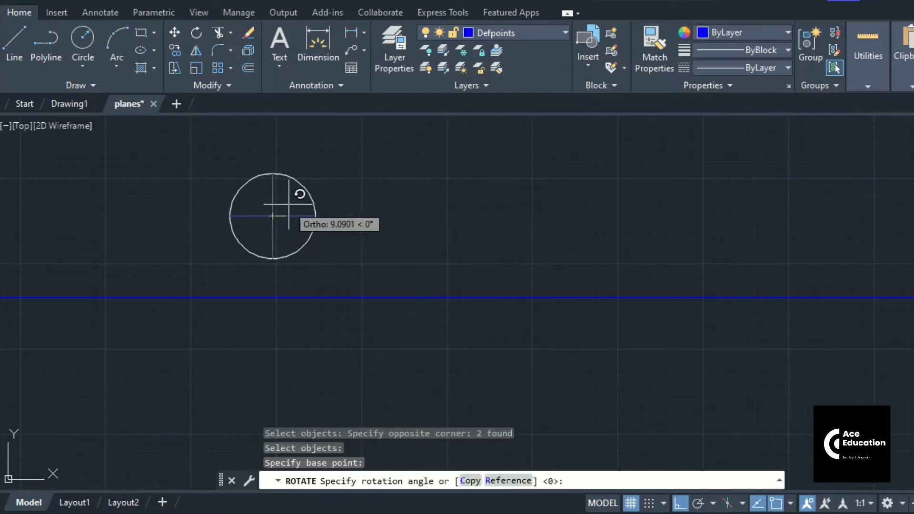
text(45)
key(Return)
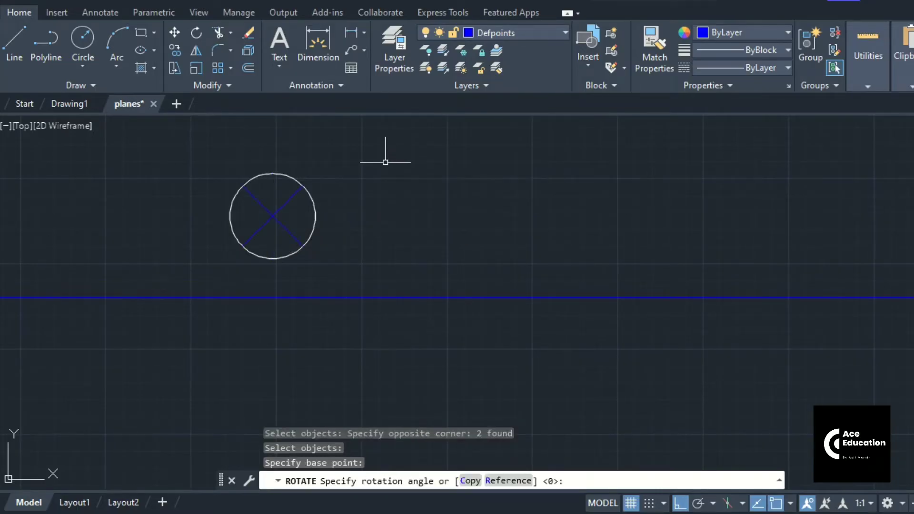
Step: Draw new vertical and horizontal diameters to complete eight 45° sectors
click(15, 38)
click(272, 173)
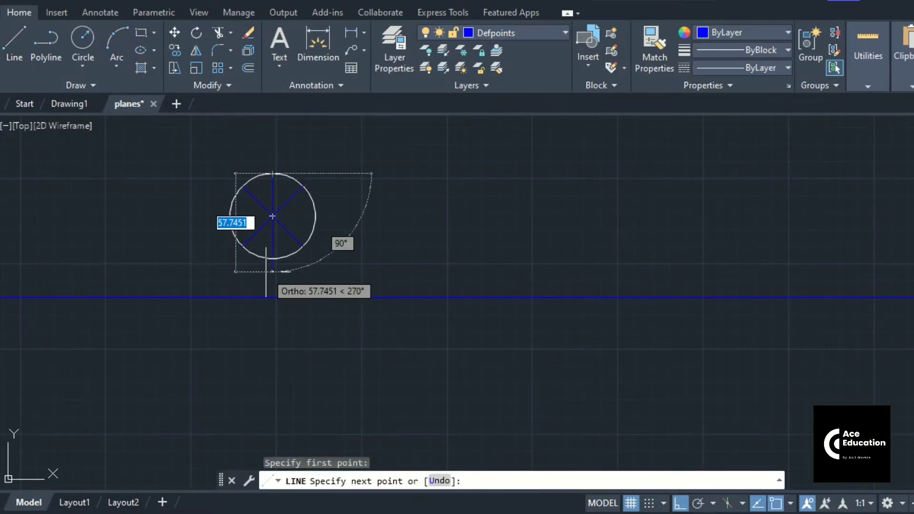
click(273, 259)
key(Return)
key(Return)
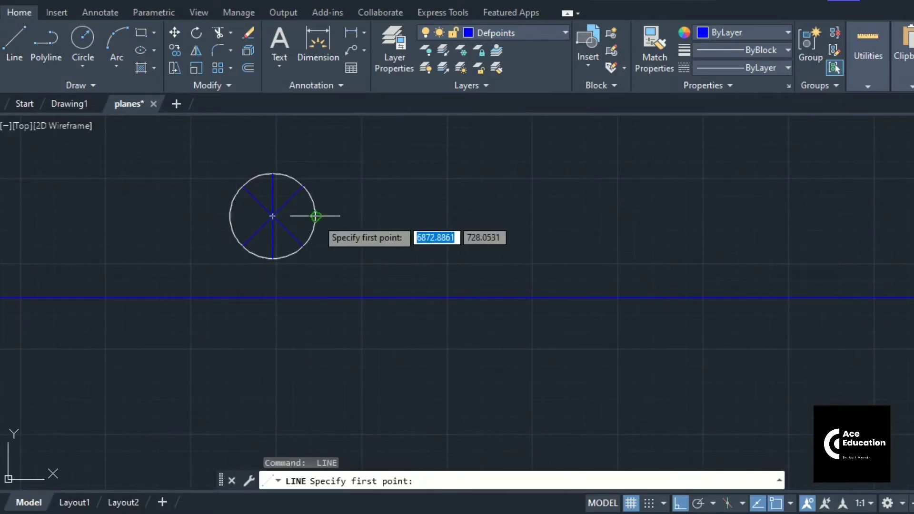
click(315, 216)
click(230, 216)
key(Escape)
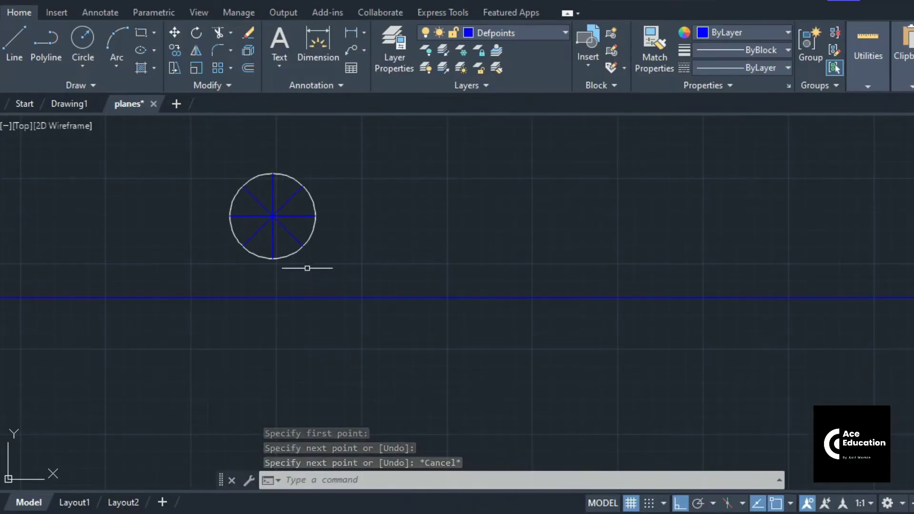
Step: Add a text label '1' in Standard style at the circle's left point
click(265, 64)
click(205, 210)
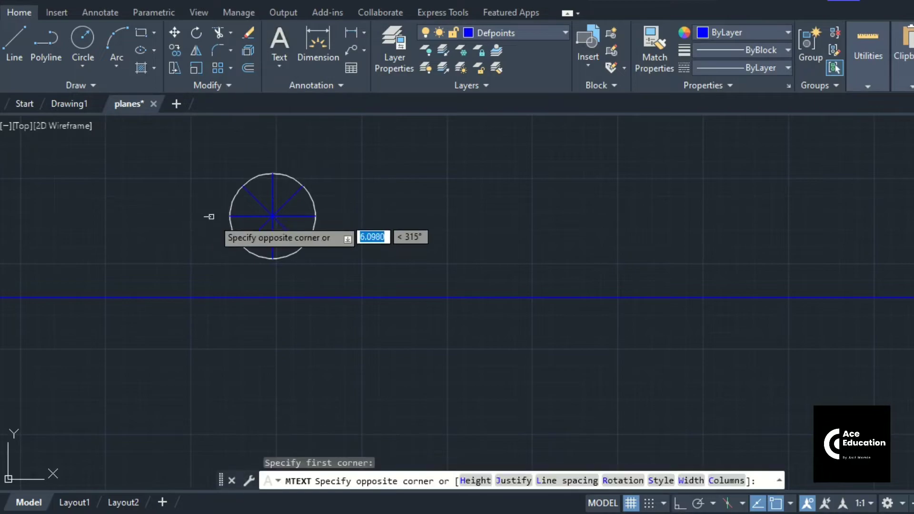
click(221, 222)
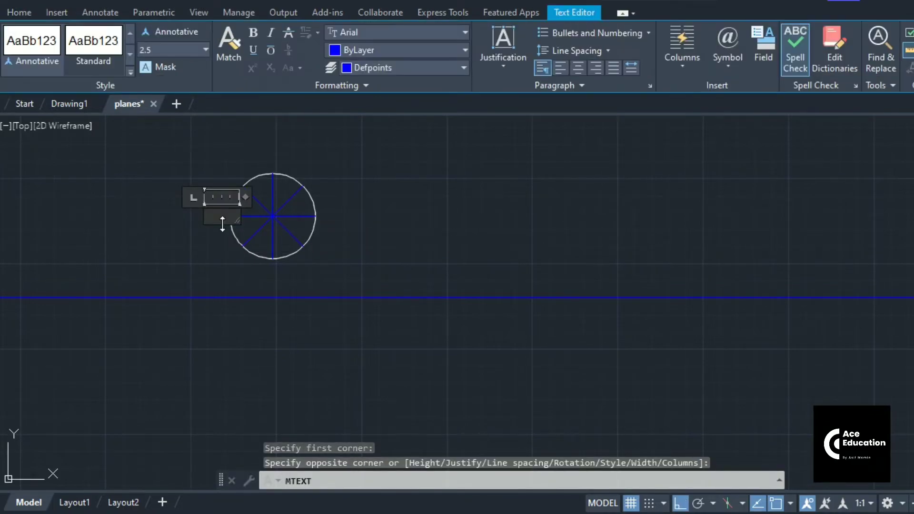
text(1)
key(ctrl+a)
click(94, 41)
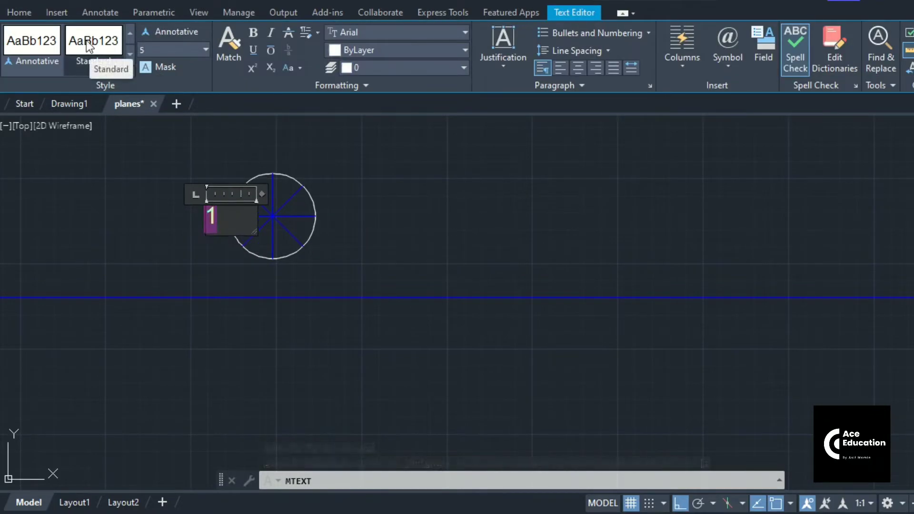
click(365, 197)
Step: Copy the '1' label to the seven other diameter ends around the circle
click(174, 48)
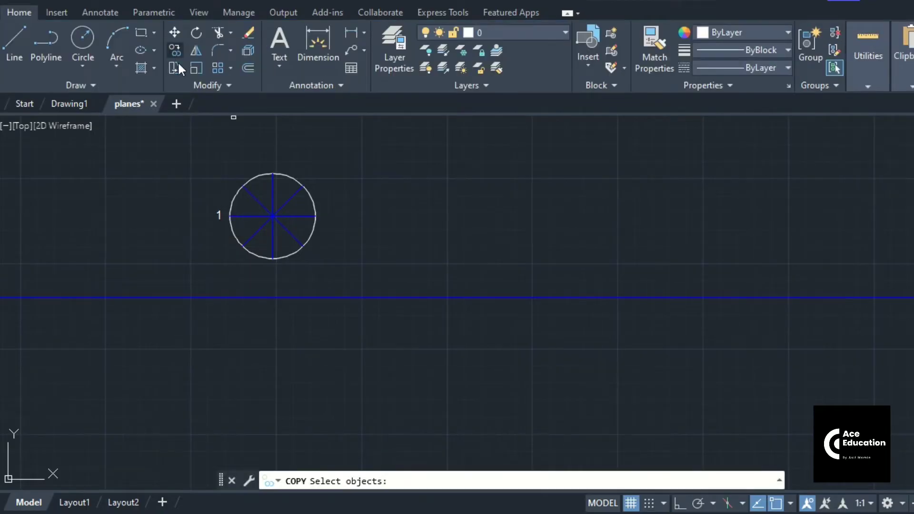
click(242, 247)
click(218, 214)
key(Return)
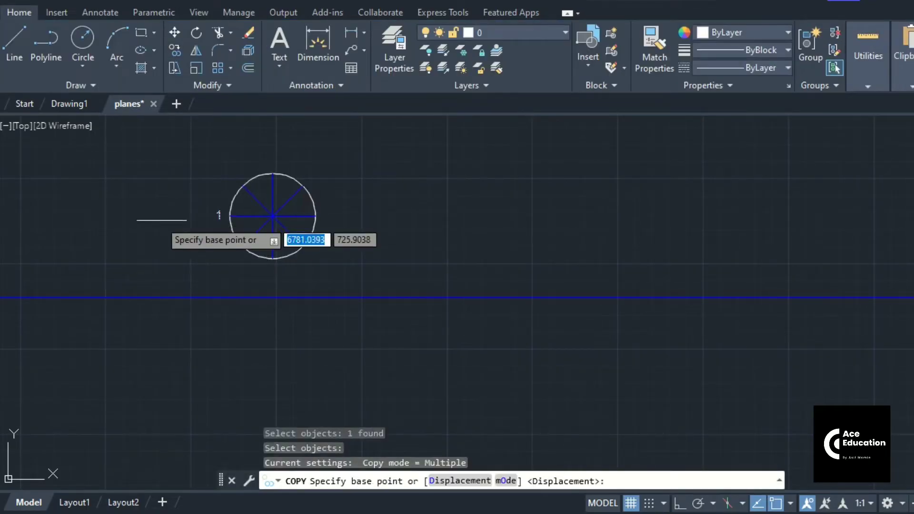
click(167, 221)
click(178, 262)
click(218, 273)
click(257, 255)
click(272, 221)
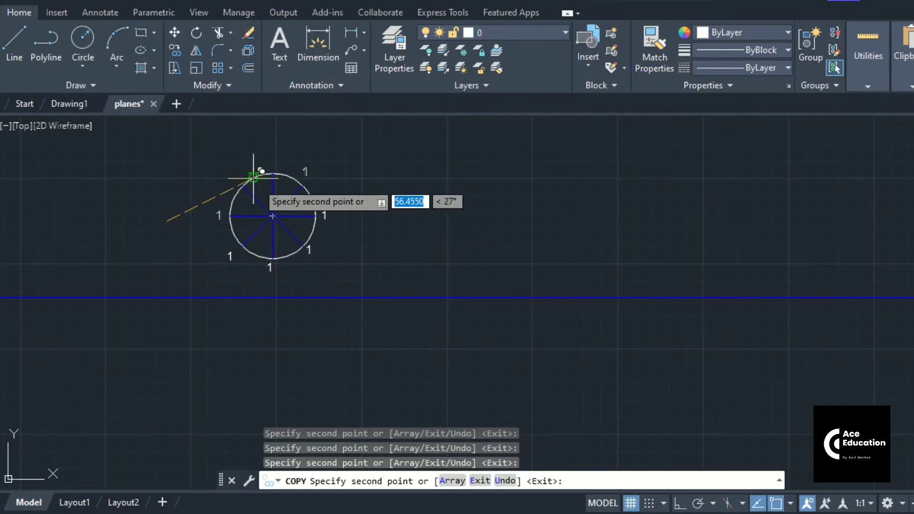
click(253, 177)
click(220, 166)
key(Escape)
Step: Adjust the lower-left copy and renumber the next labels as 2, 3 and 4
click(229, 254)
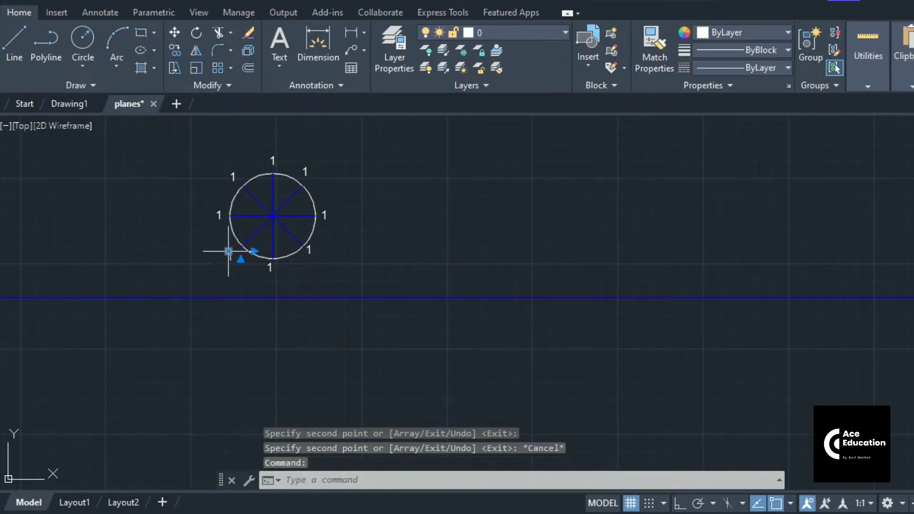
click(229, 251)
click(232, 253)
double_click(231, 252)
text(2)
click(240, 265)
double_click(269, 267)
text(3)
click(332, 265)
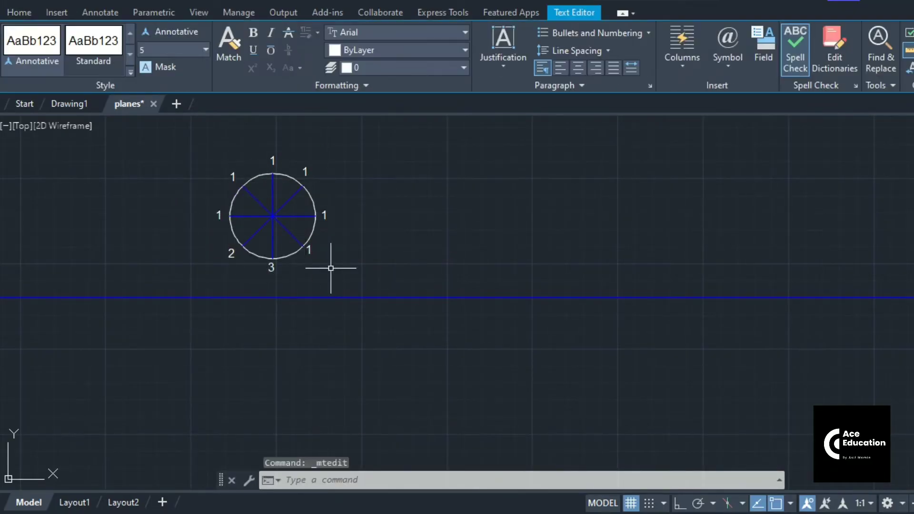
double_click(308, 250)
text(4)
click(387, 204)
Step: Renumber the remaining labels around the circle as 5, 6, 7 and 8
double_click(324, 215)
text(5)
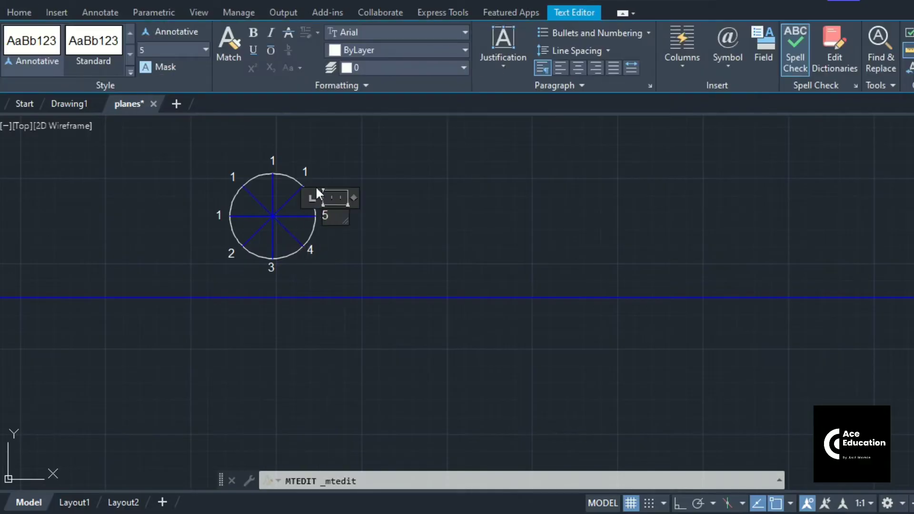
click(310, 174)
click(305, 170)
double_click(305, 169)
text(6)
click(273, 155)
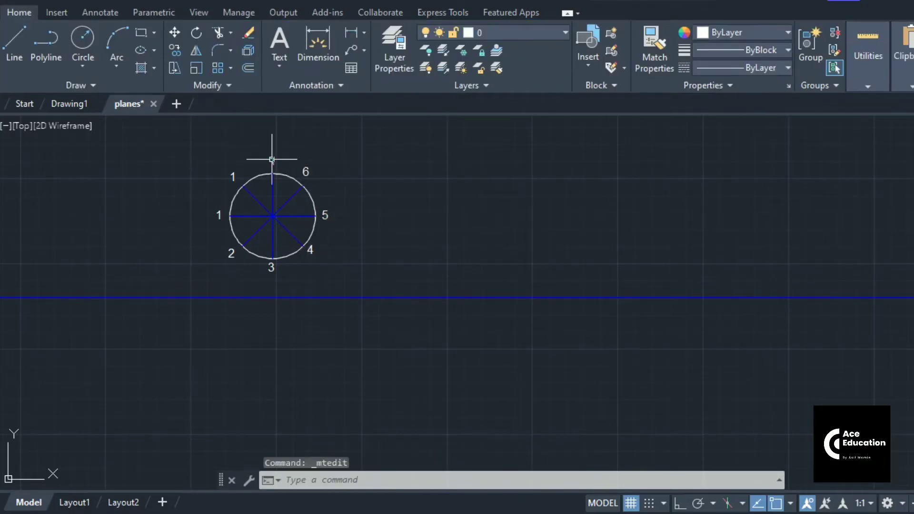
double_click(273, 160)
text(7)
click(231, 173)
click(234, 173)
key(Escape)
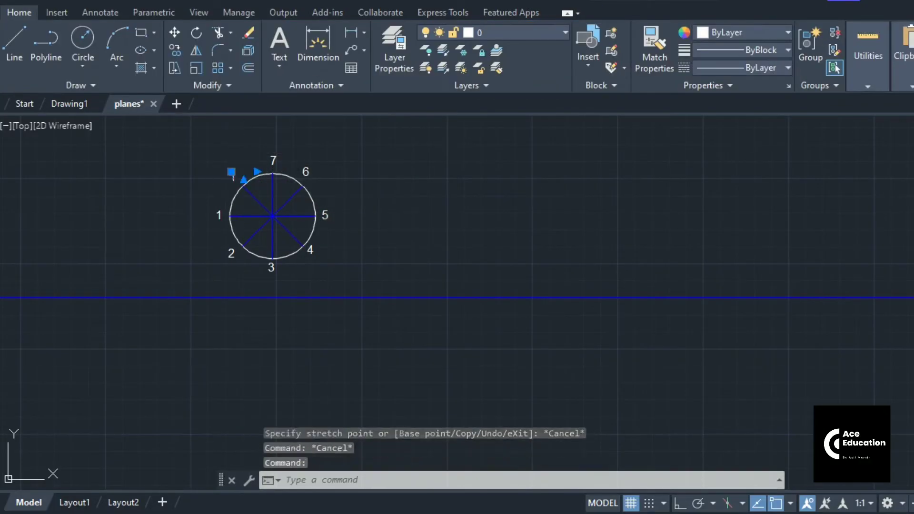
double_click(233, 176)
text(8)
click(243, 272)
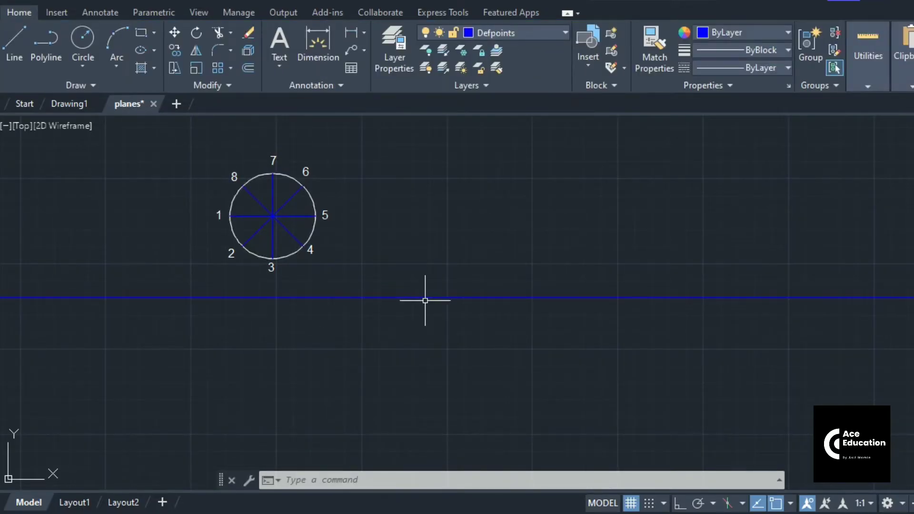
Step: Drop vertical projectors from points 1 and 2 down to the blue line
click(14, 60)
click(230, 215)
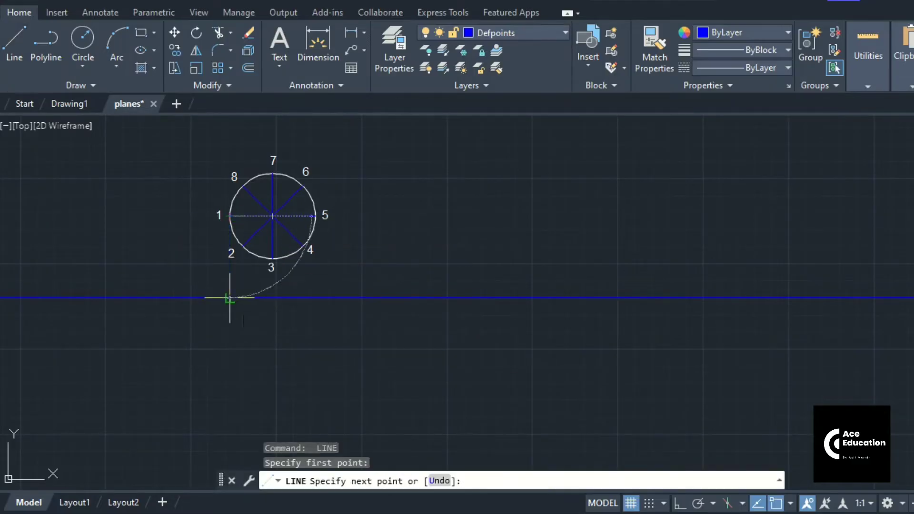
click(230, 298)
key(Return)
key(Return)
click(243, 298)
click(679, 503)
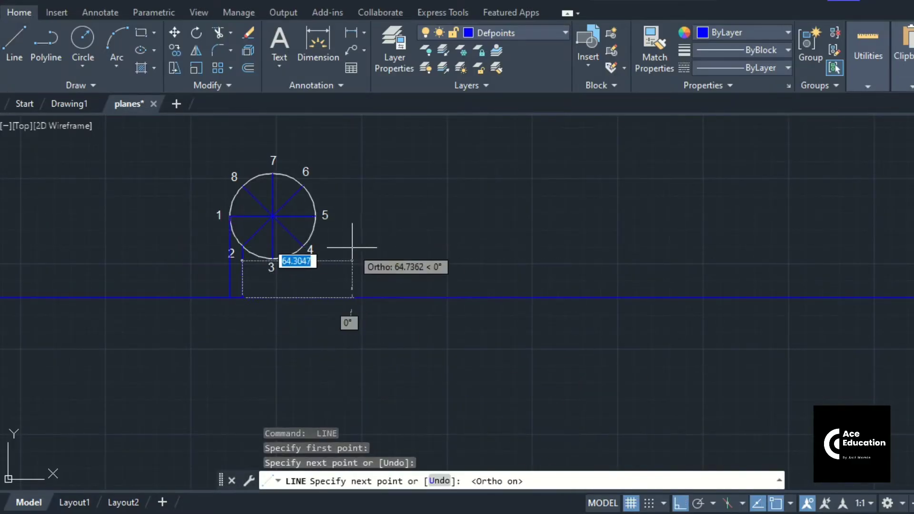
key(Return)
key(Return)
Step: Drop vertical projectors from points 3, 4 and 5 down to the blue line
click(272, 258)
key(Return)
key(Return)
click(304, 248)
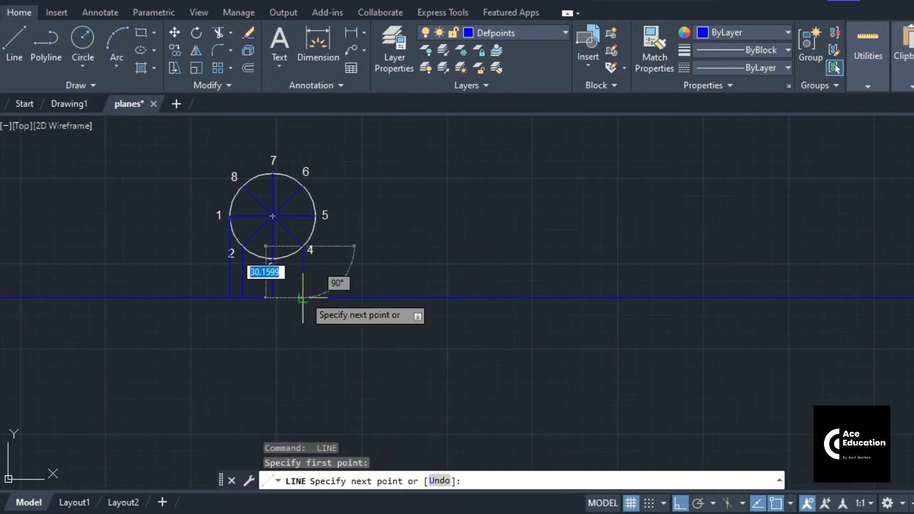
click(303, 298)
key(Return)
key(Return)
click(315, 216)
click(314, 298)
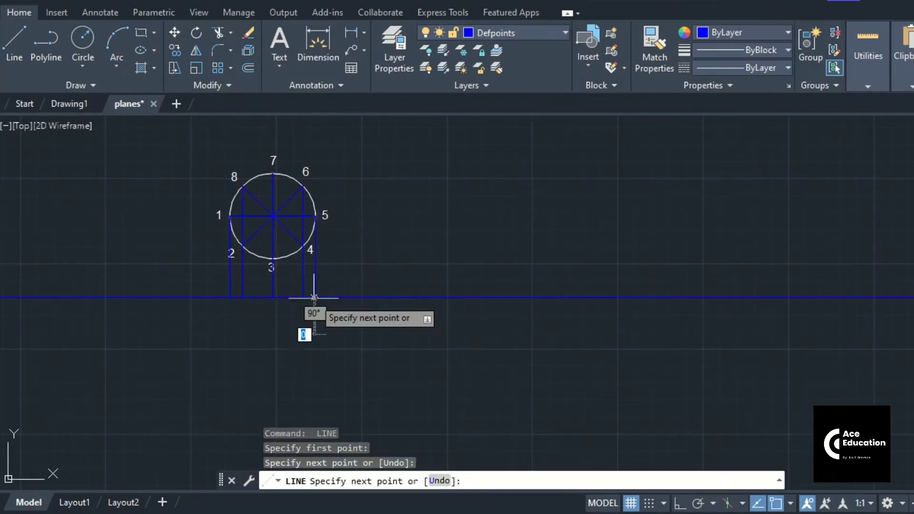
key(Escape)
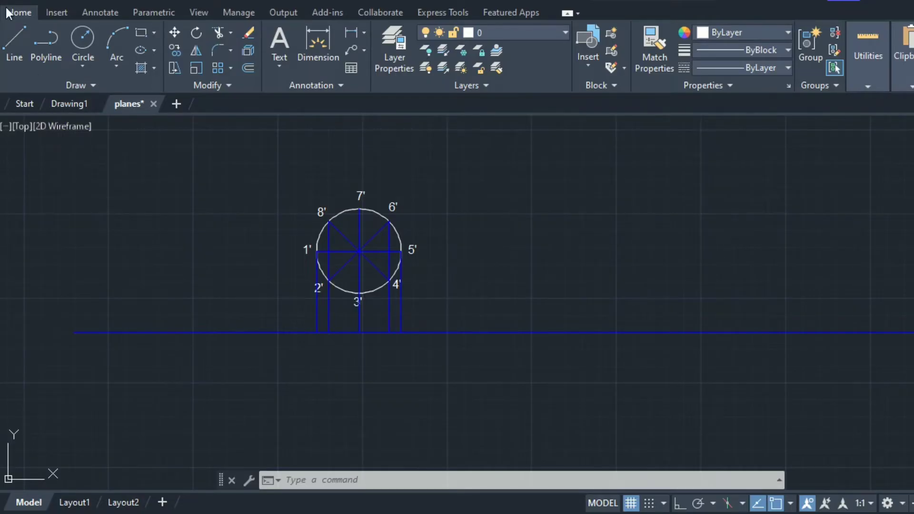
Step: Draw a white line along the blue line linking projector feet from 1' to 5'
click(14, 42)
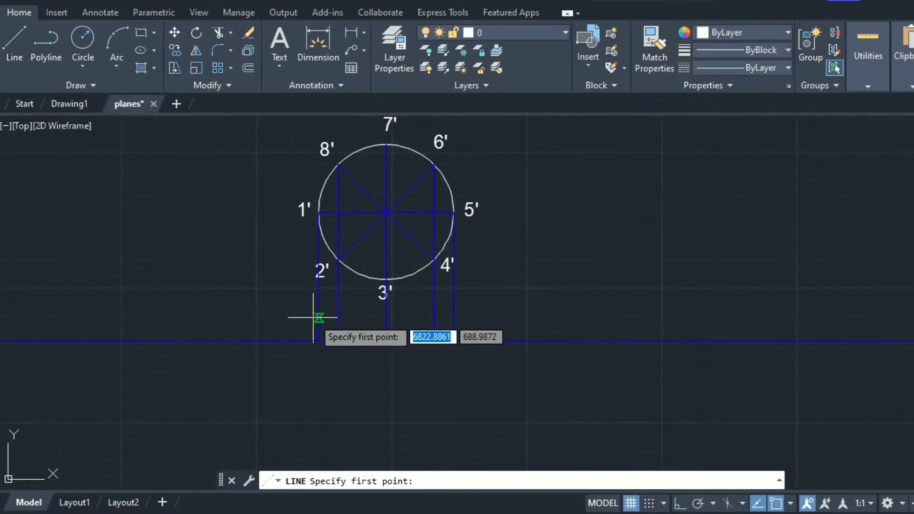
scroll(318, 367, up, 3)
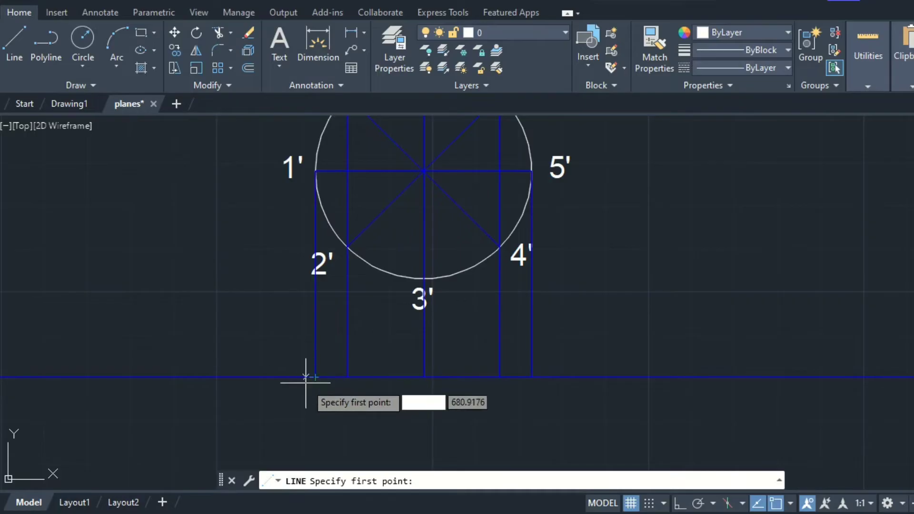
click(316, 377)
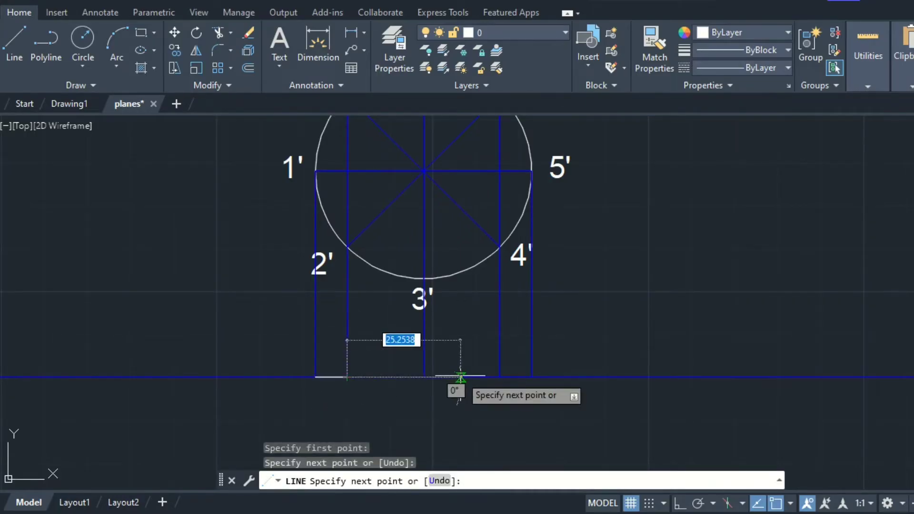
click(423, 377)
click(499, 377)
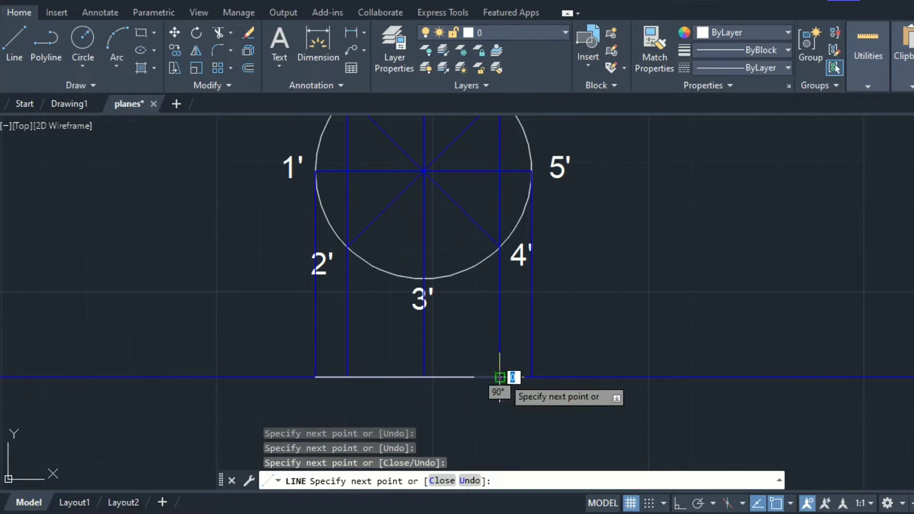
click(531, 377)
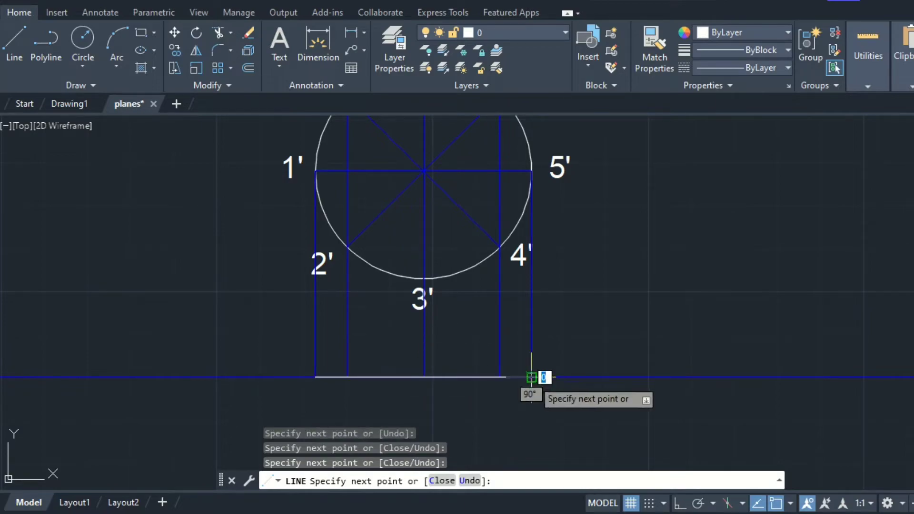
key(Escape)
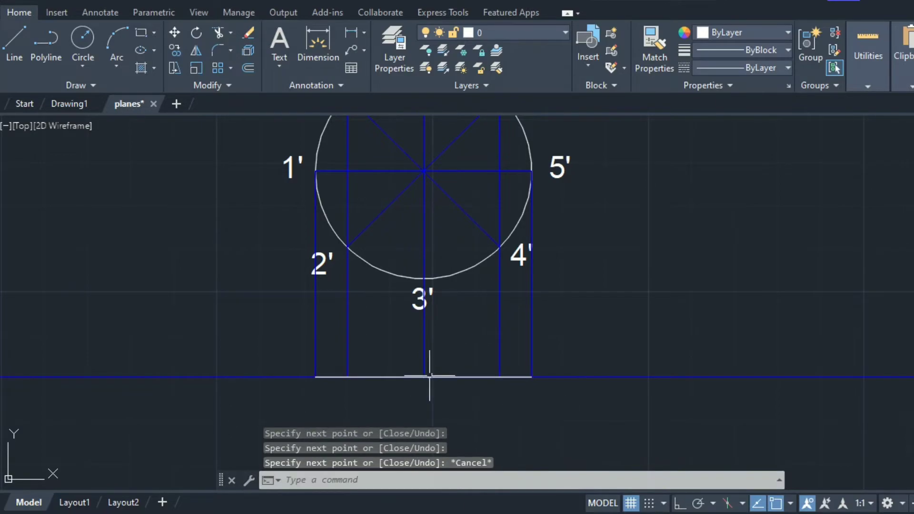
click(380, 377)
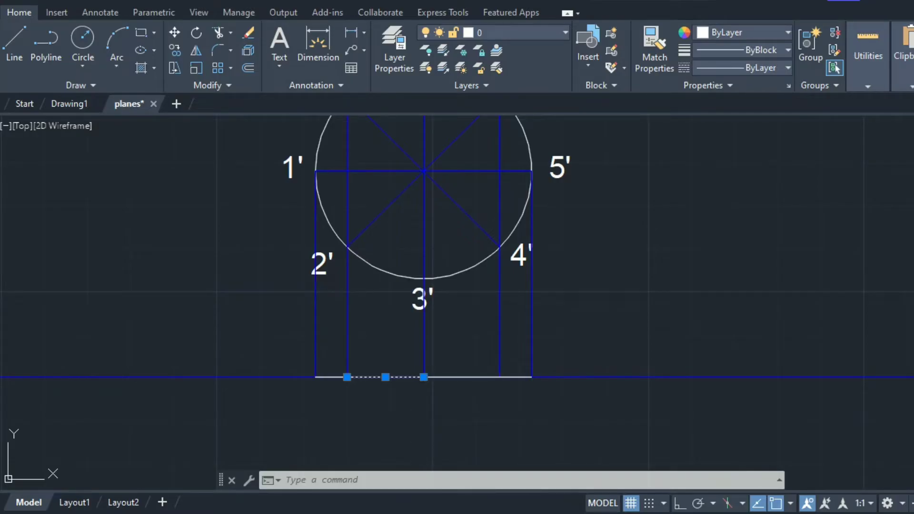
Step: Copy the 1' label below the line and set it as label 1
key(Escape)
scroll(406, 429, down, 2)
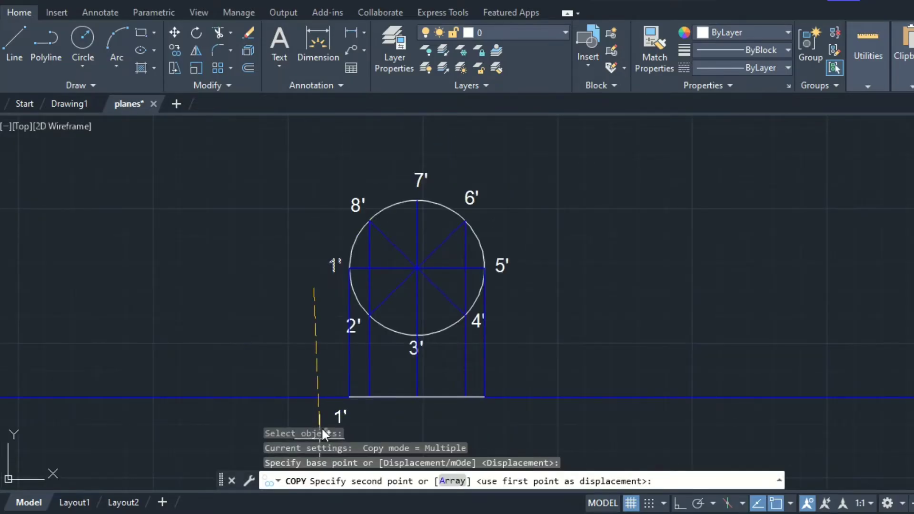
click(312, 432)
key(Escape)
scroll(312, 432, up, 2)
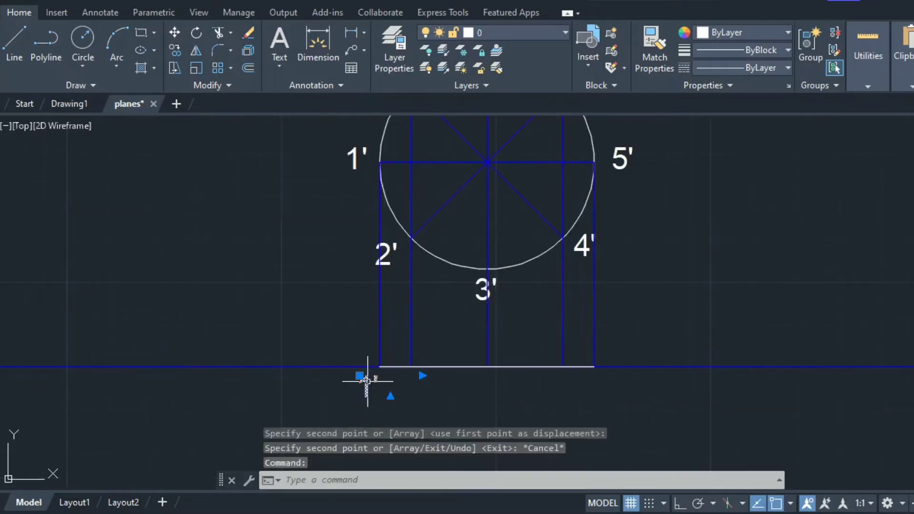
double_click(376, 384)
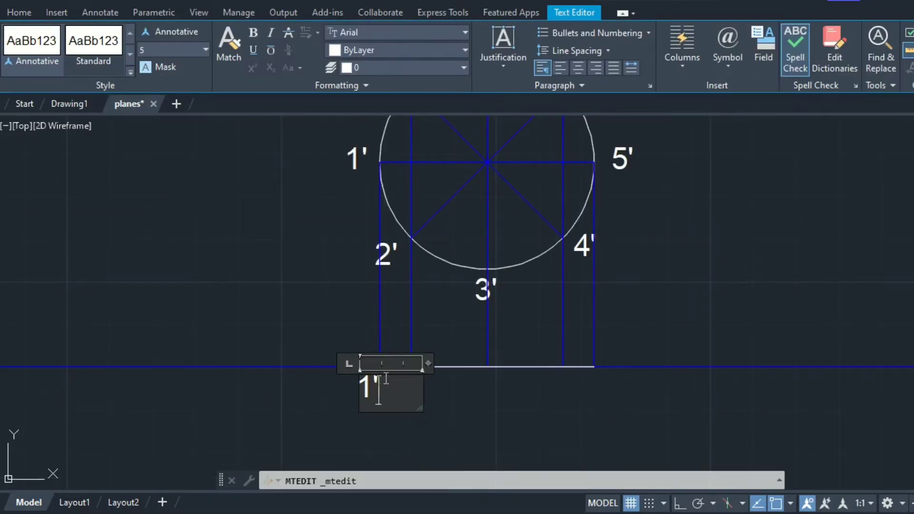
click(470, 386)
Step: Relabel the second point below the line as 2,8
scroll(473, 383, down, 3)
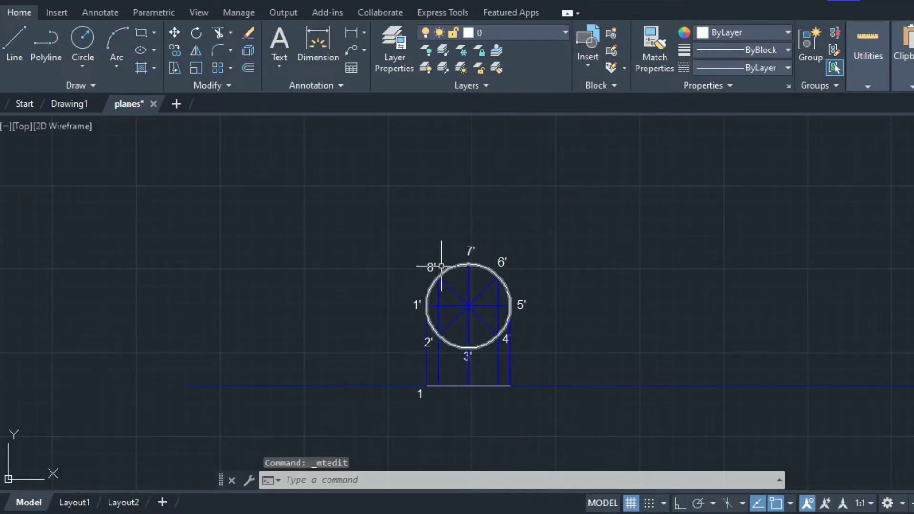
scroll(436, 397, up, 7)
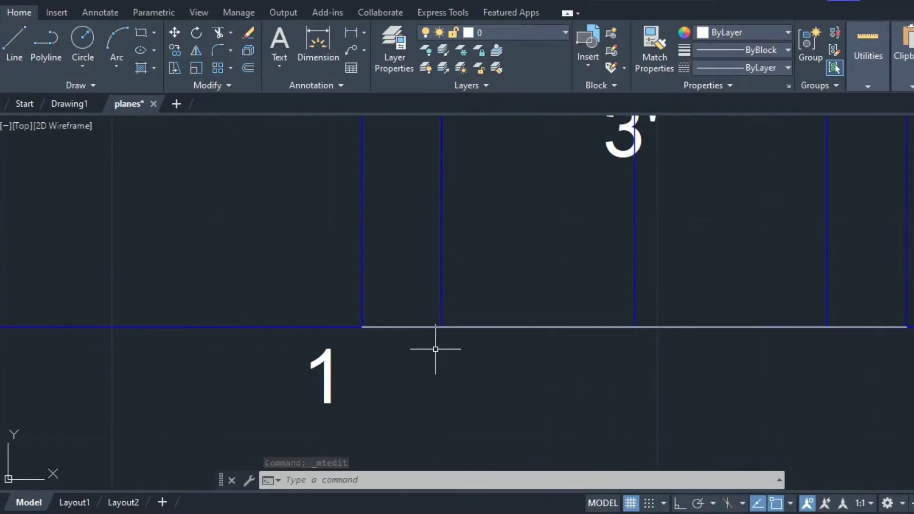
scroll(436, 349, down, 5)
double_click(431, 362)
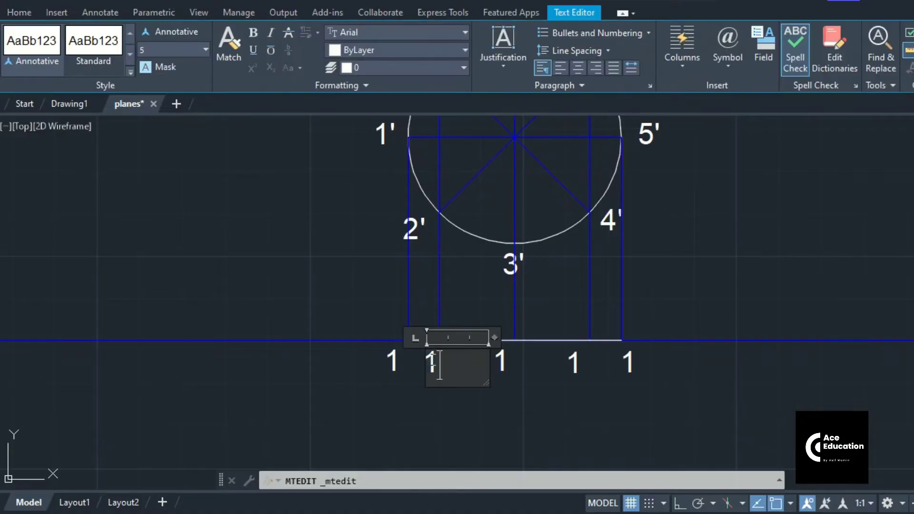
text(2,8)
click(513, 335)
double_click(488, 352)
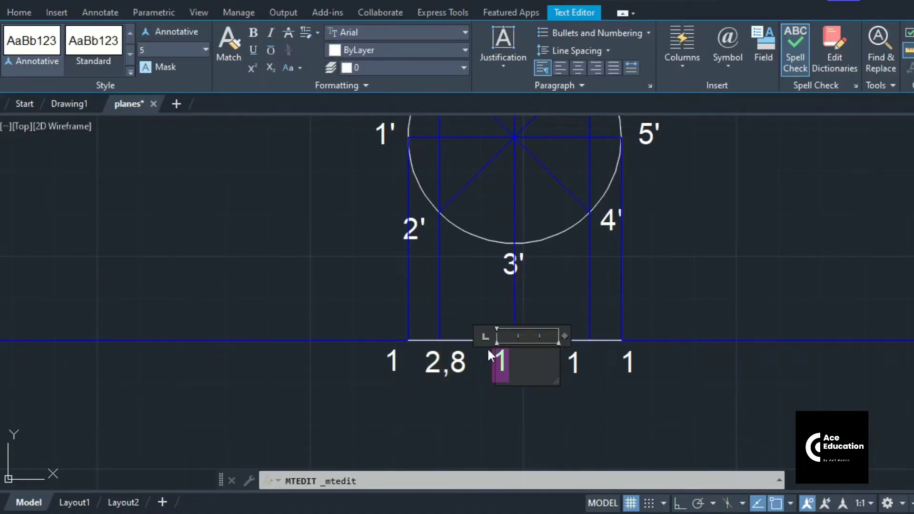
click(638, 285)
Step: Relabel the remaining points below the line as 3,7, 4,6 and 5
scroll(639, 286, down, 4)
double_click(520, 401)
text(3)
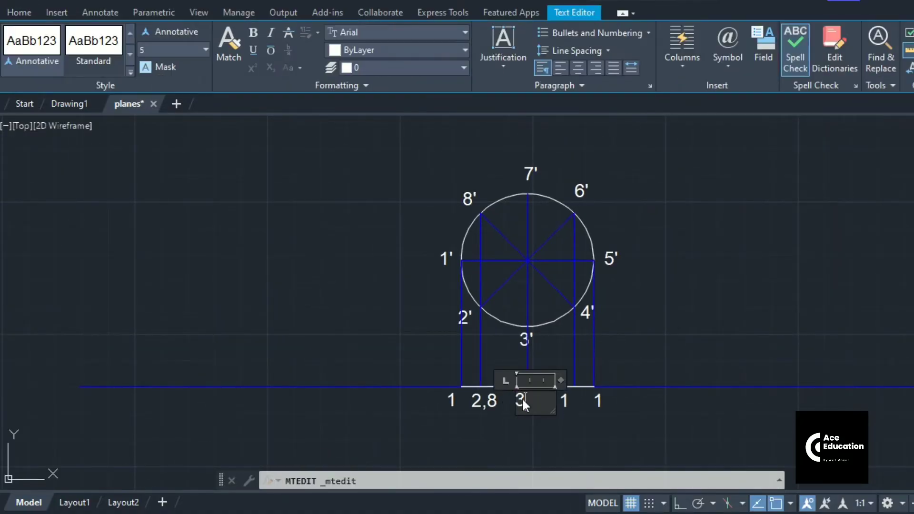
text(,7)
click(704, 327)
double_click(565, 401)
text(4,6)
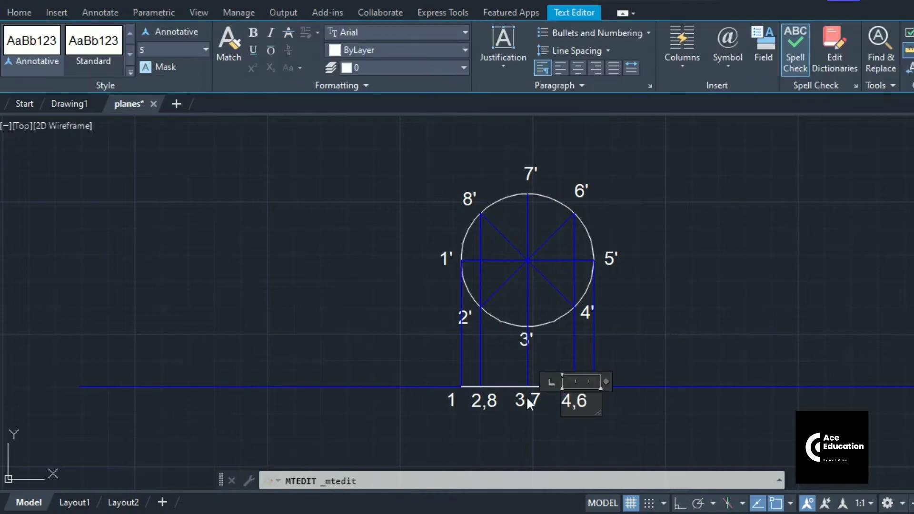
click(666, 323)
double_click(599, 401)
text(5)
click(666, 322)
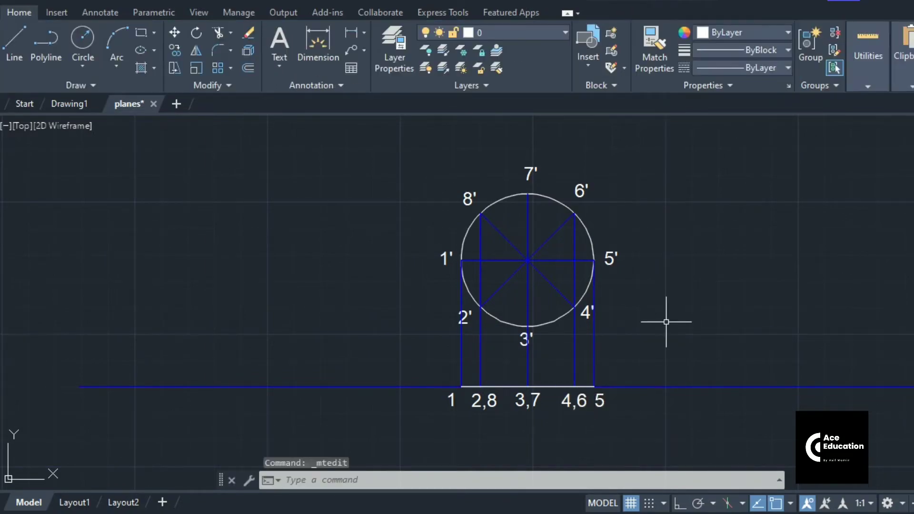
scroll(632, 300, down, 2)
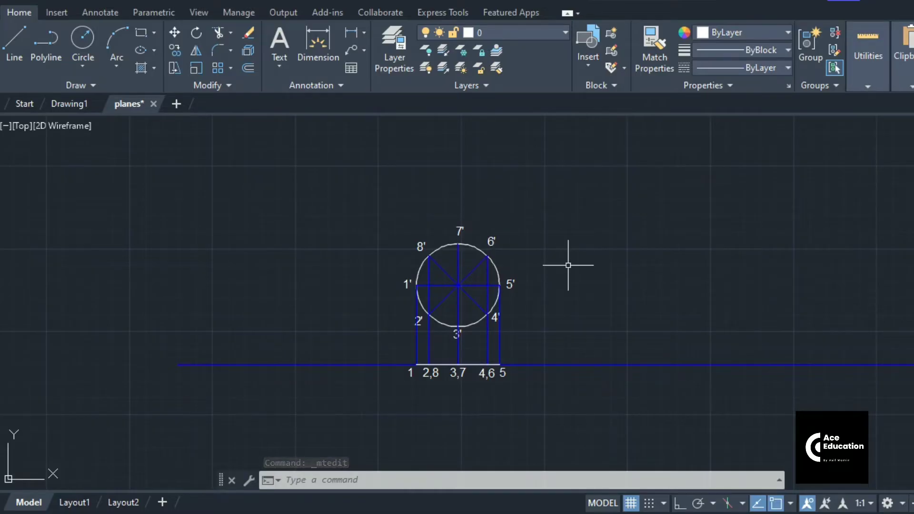
scroll(488, 289, up, 3)
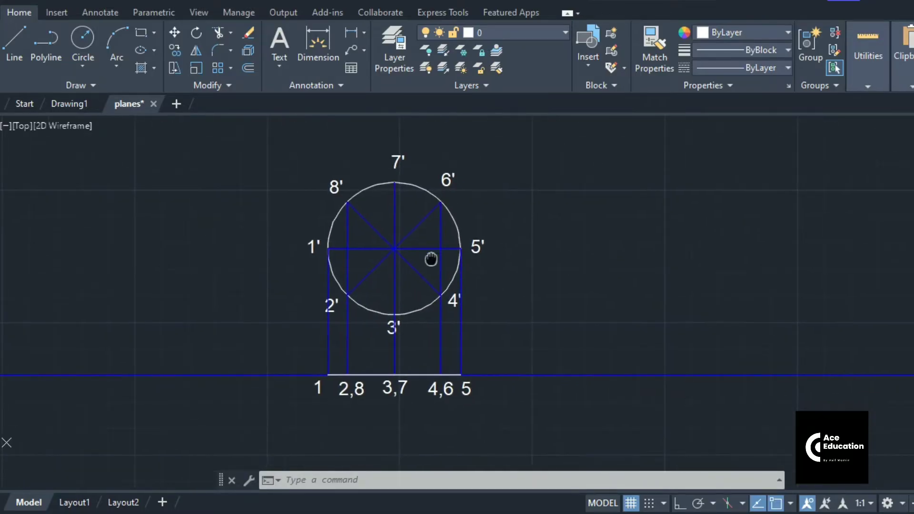
click(312, 38)
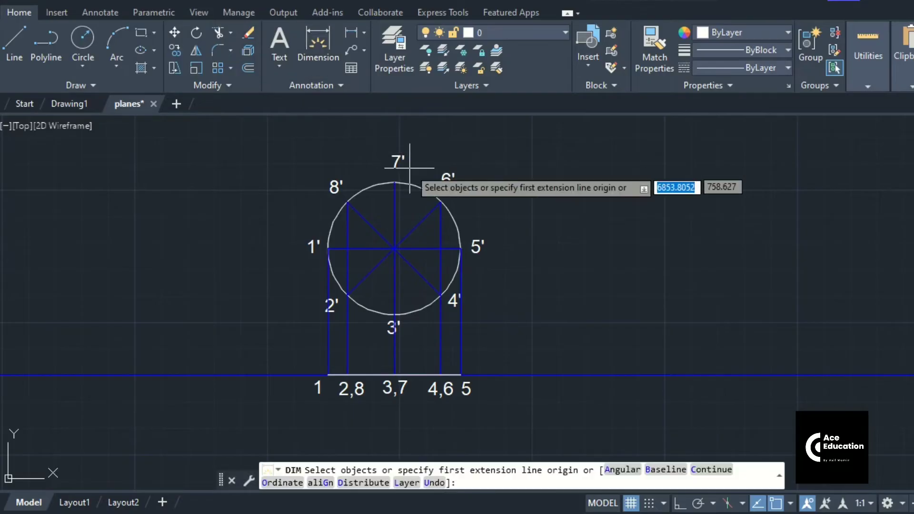
click(337, 216)
click(307, 160)
key(Escape)
key(Escape)
key(Escape)
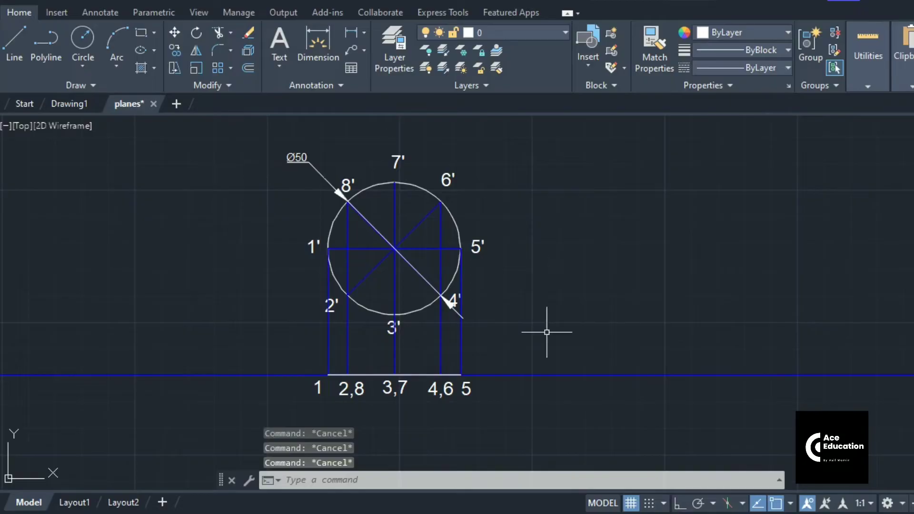
mouse_move(542, 321)
middle_down()
mouse_move(504, 309)
mouse_move(443, 320)
middle_up()
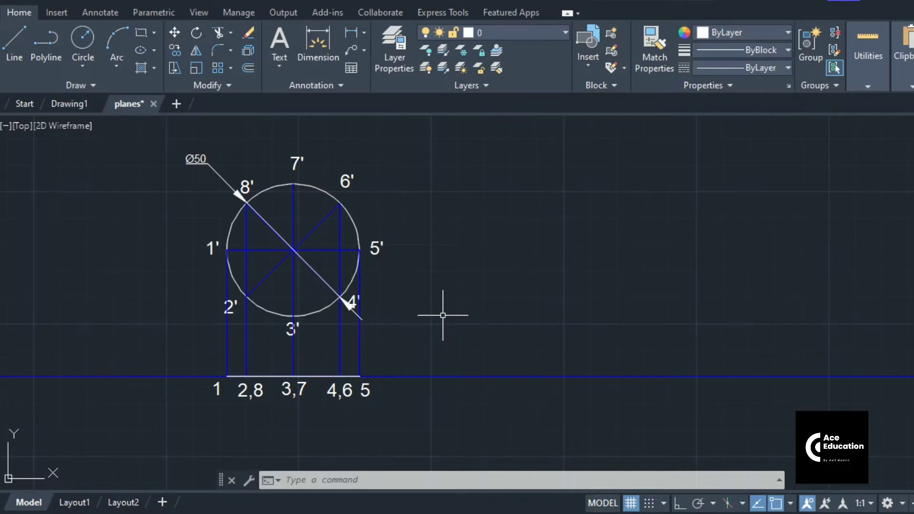
Step: Copy the labelled 1–5 top-view line further right along the reference line, based at point 1
click(175, 50)
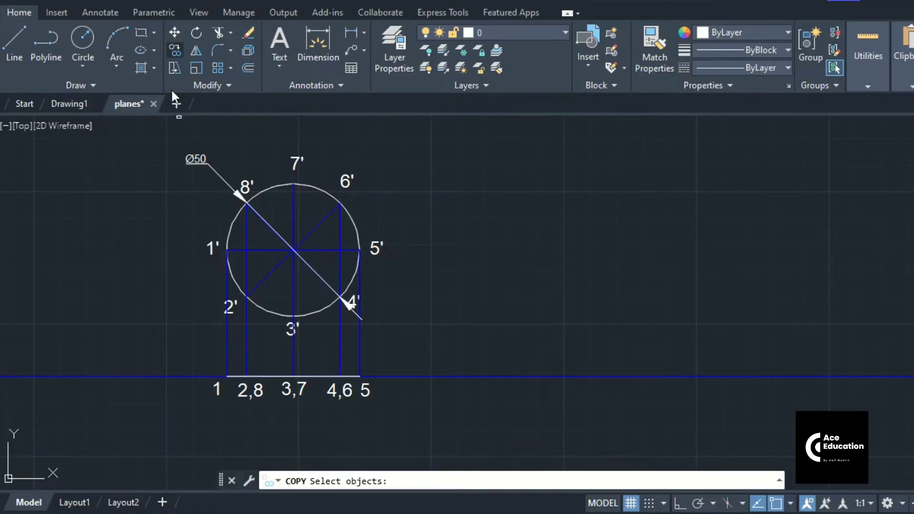
click(185, 357)
click(389, 425)
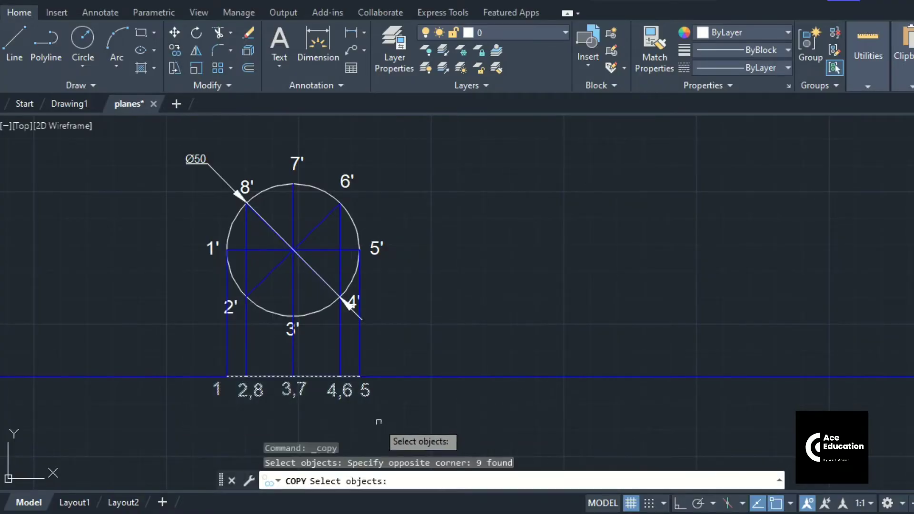
key(Return)
click(227, 377)
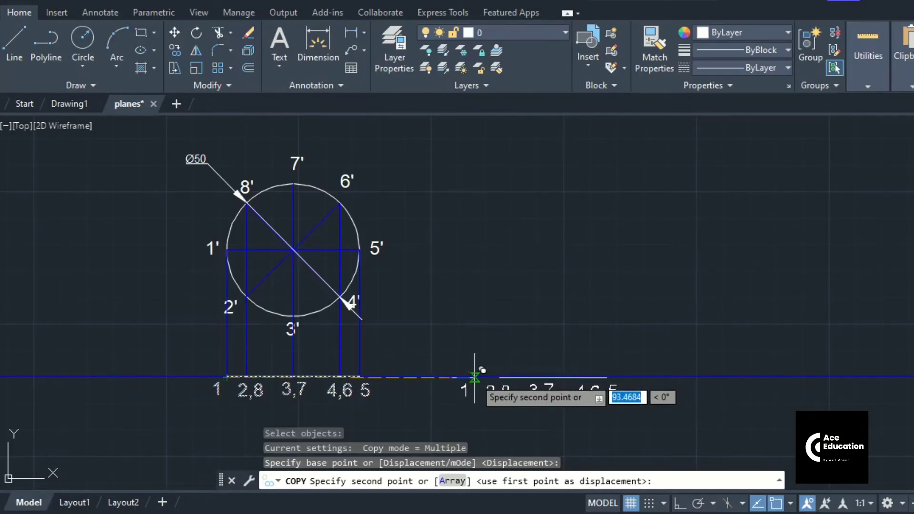
click(474, 377)
key(Escape)
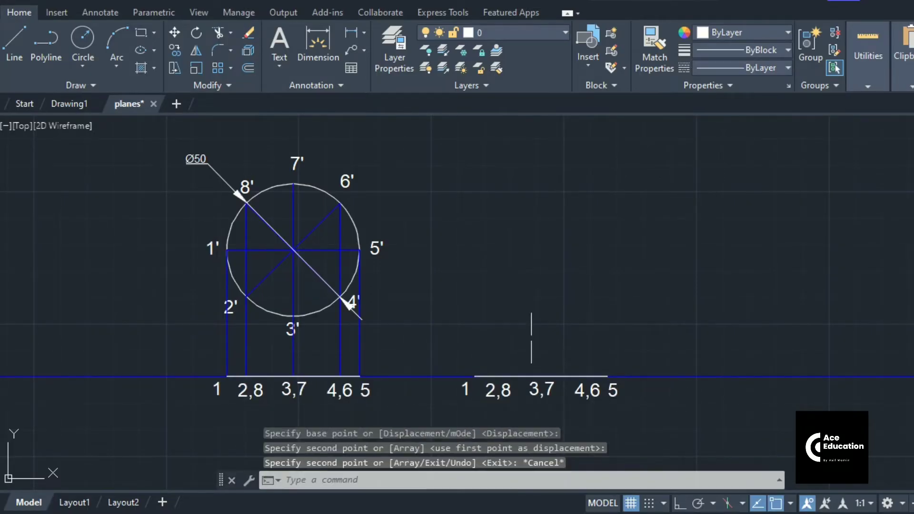
Step: Rotate the copied line and its labels by -45° about point 1
scroll(549, 381, down, 3)
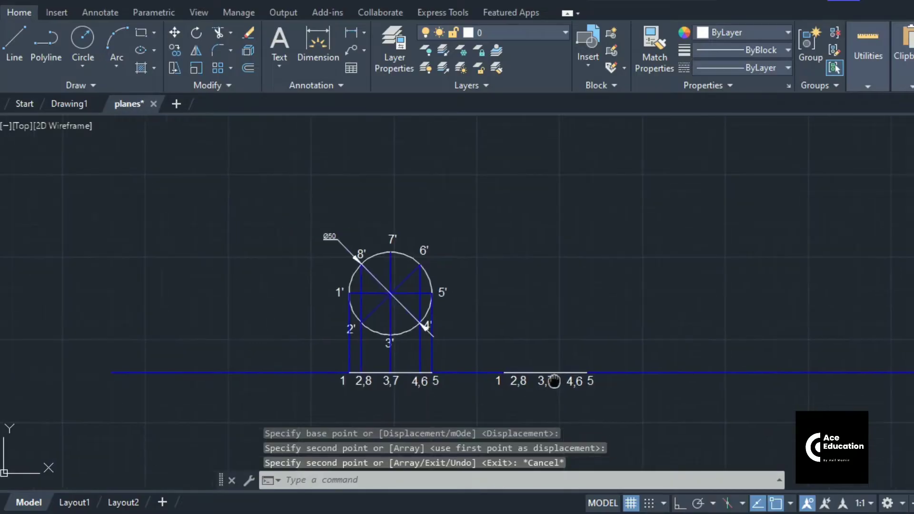
middle_drag(565, 349, 443, 292)
key(ctrl+z)
click(196, 33)
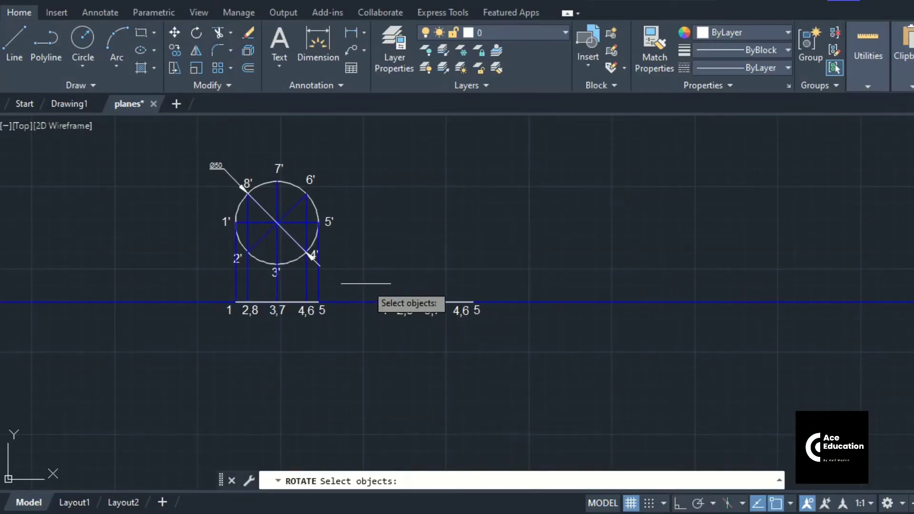
click(366, 283)
click(511, 351)
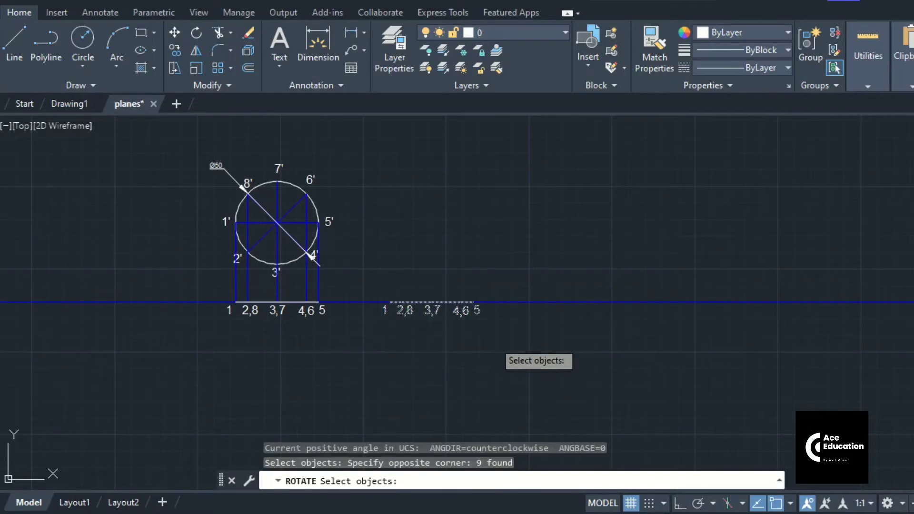
key(Return)
scroll(396, 302, up, 3)
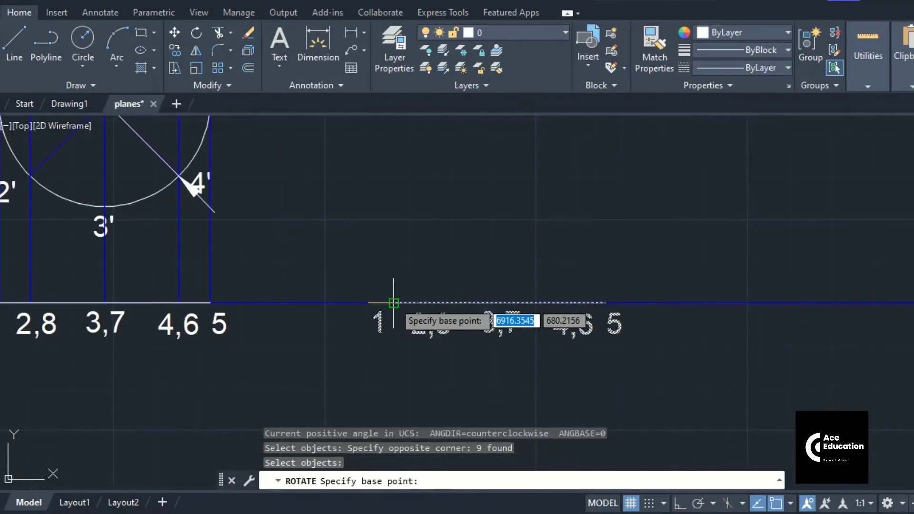
click(390, 302)
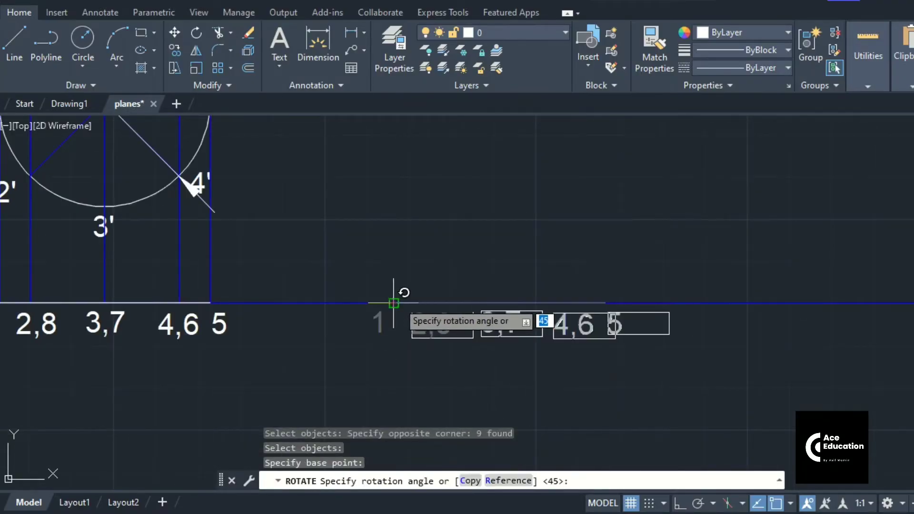
scroll(408, 300, down, 3)
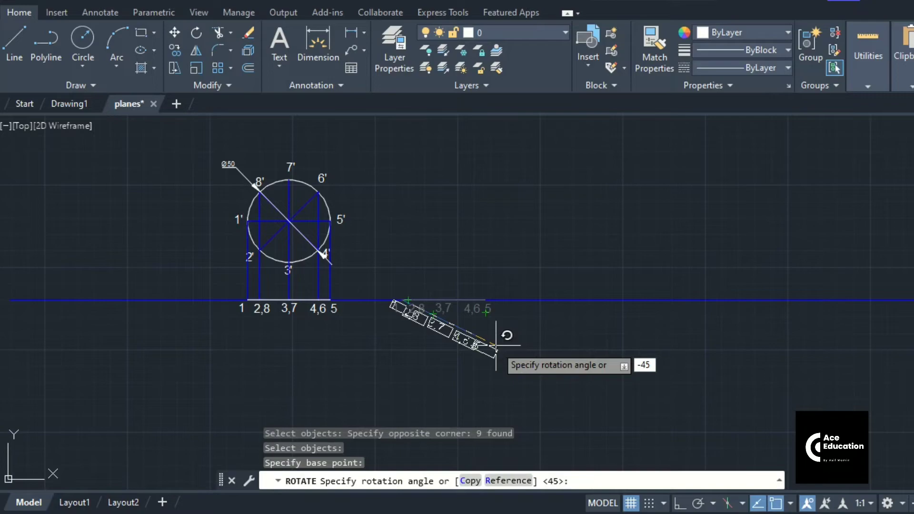
key(Return)
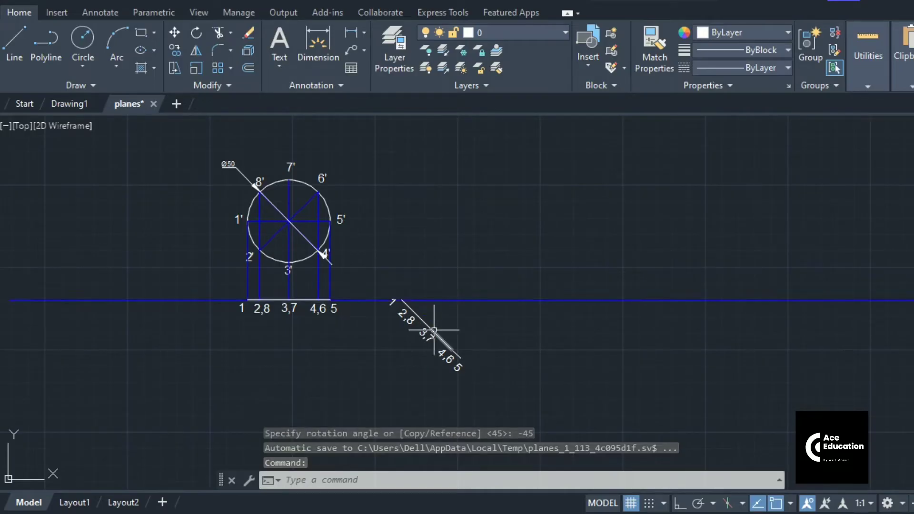
Step: Place a 45° angular dimension between the reference line and the tilted 1–5 line
click(318, 45)
scroll(434, 309, up, 4)
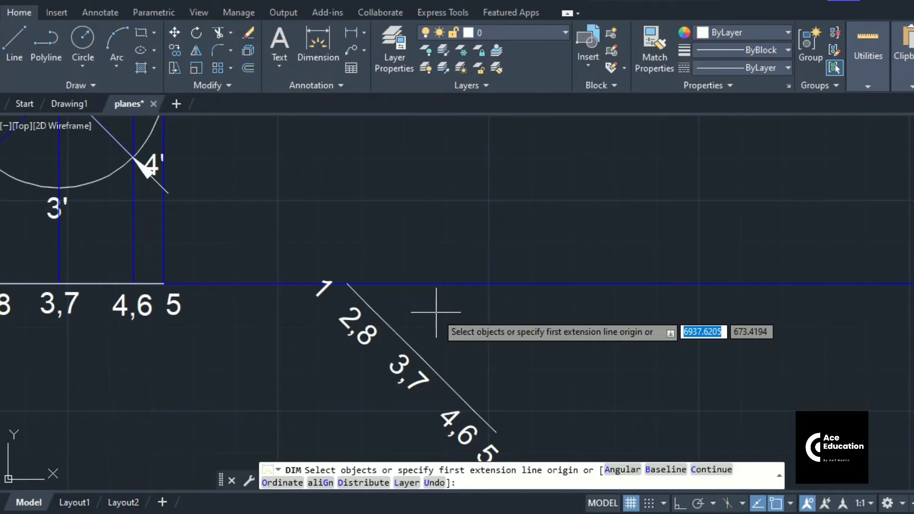
click(427, 280)
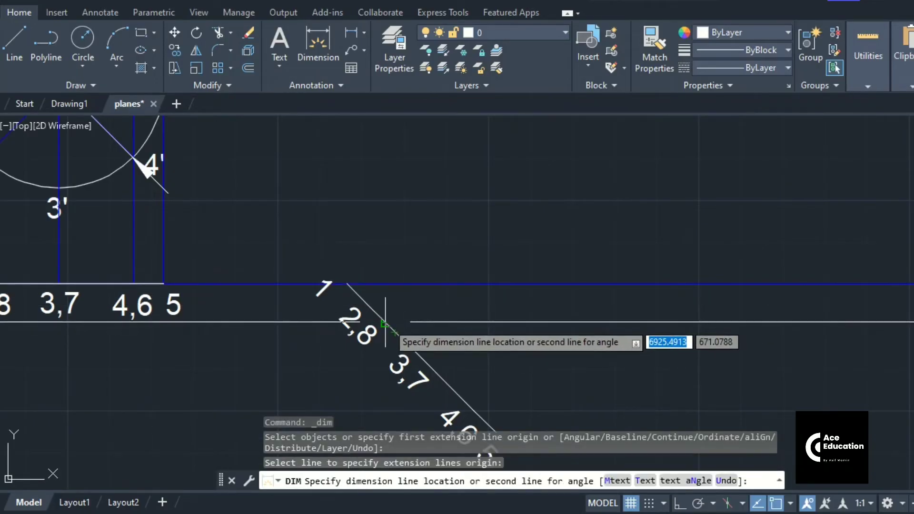
scroll(388, 322, up, 2)
scroll(385, 318, up, 2)
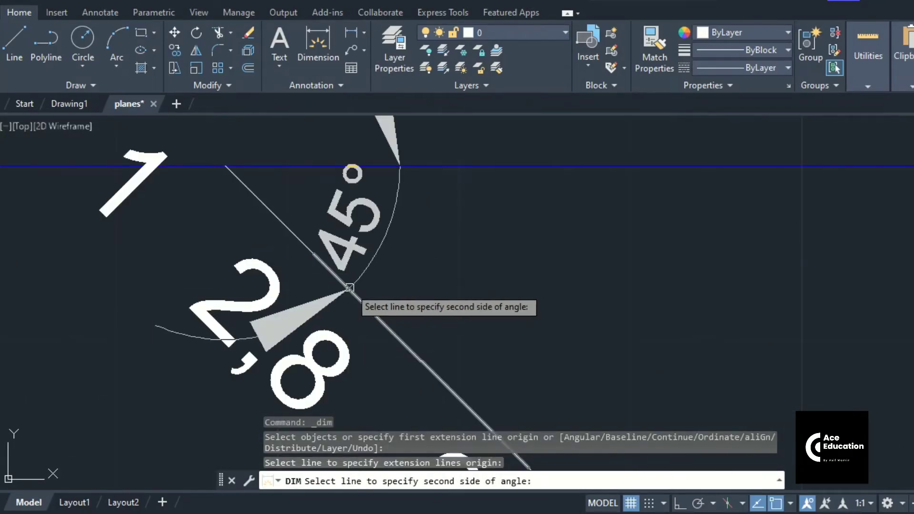
click(365, 306)
scroll(390, 298, down, 5)
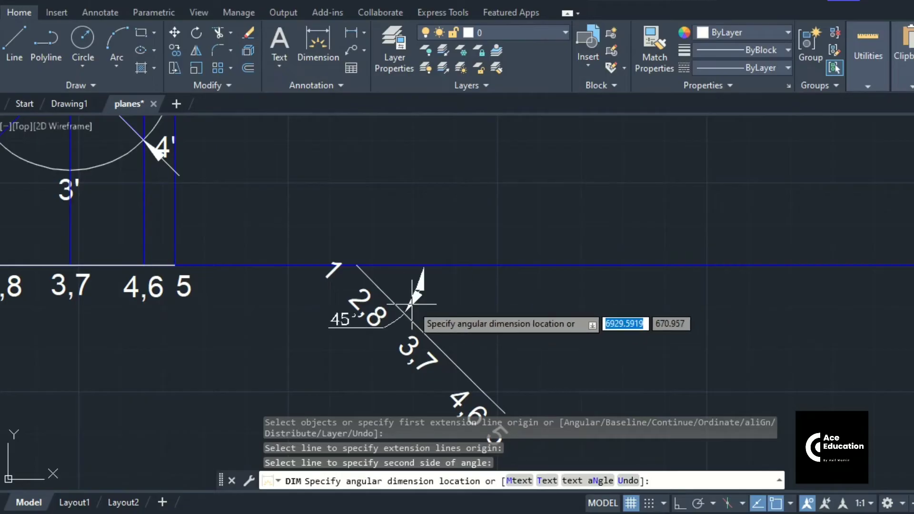
click(418, 309)
Step: Move the 45° dimension text to a clearer position using its grip
scroll(357, 348, up, 4)
click(609, 180)
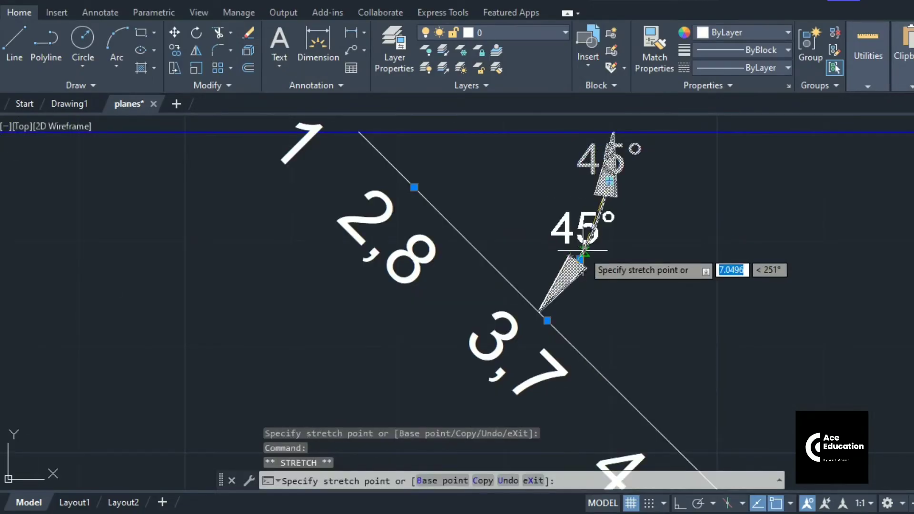
click(588, 244)
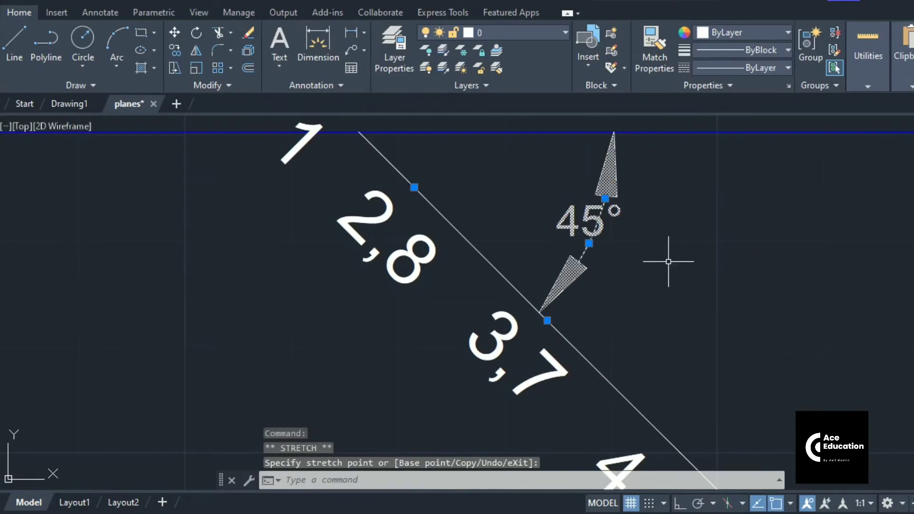
key(Escape)
scroll(663, 281, down, 7)
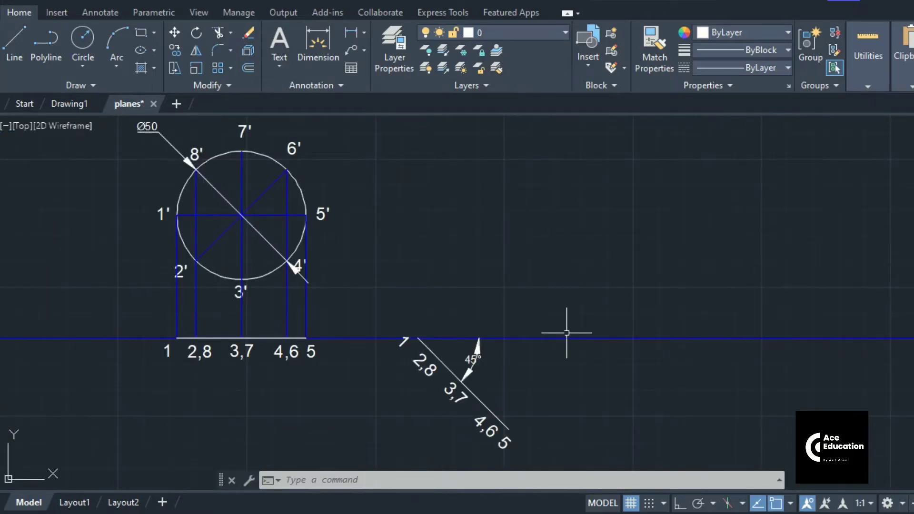
Step: Make Defpoints the current layer and, with Ortho on, draw a vertical projector up from point 1
click(538, 30)
click(525, 58)
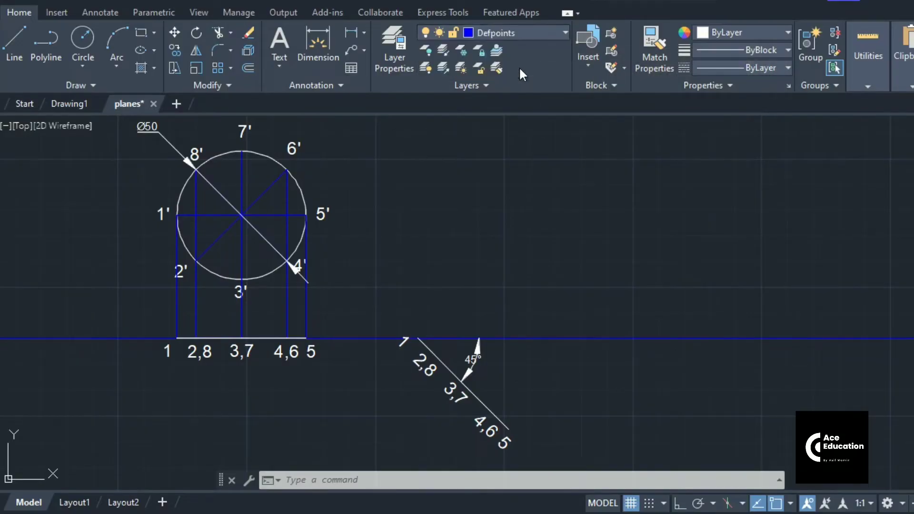
click(9, 48)
click(417, 338)
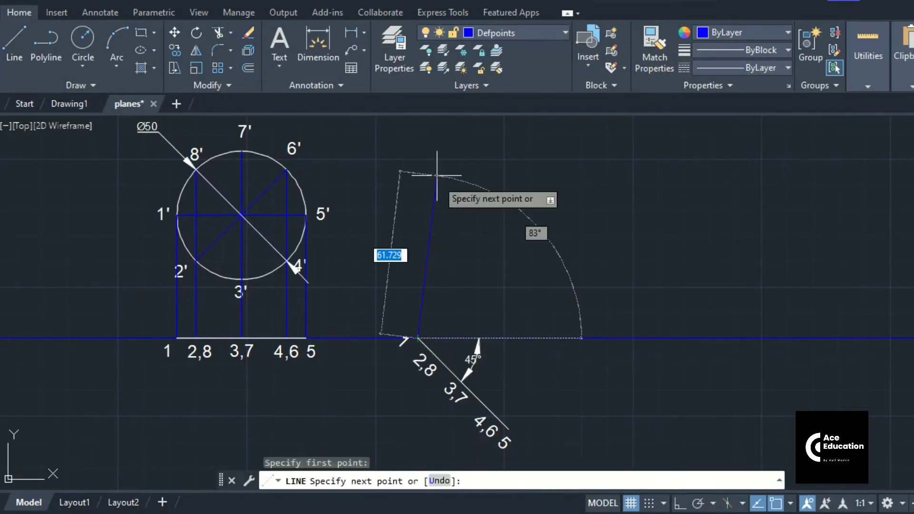
click(679, 502)
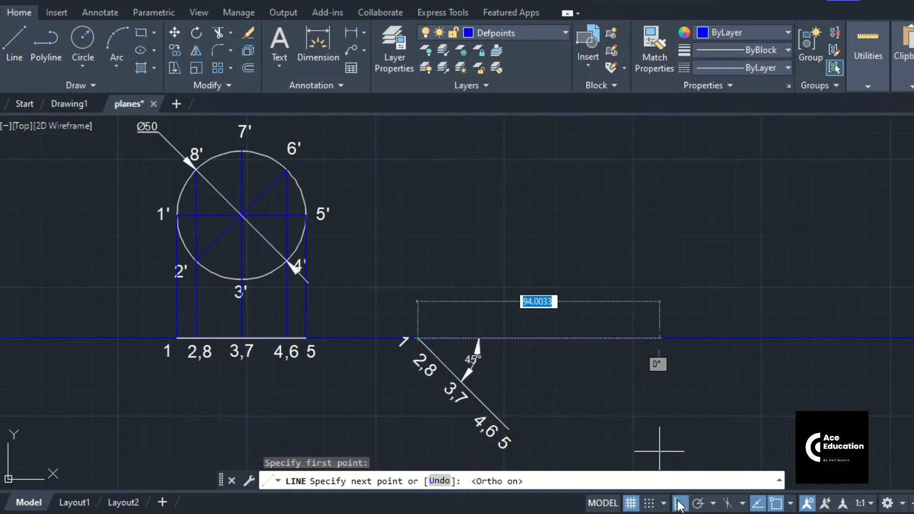
click(408, 136)
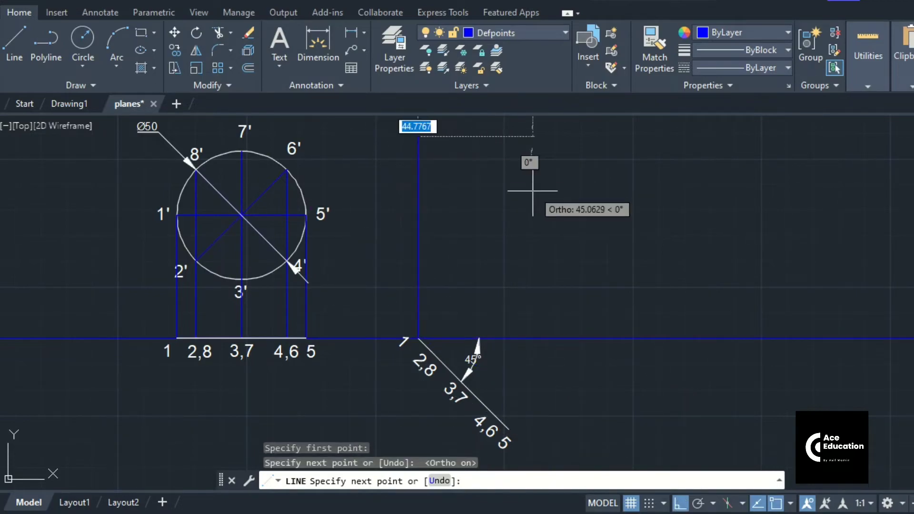
key(Return)
key(Return)
key(Escape)
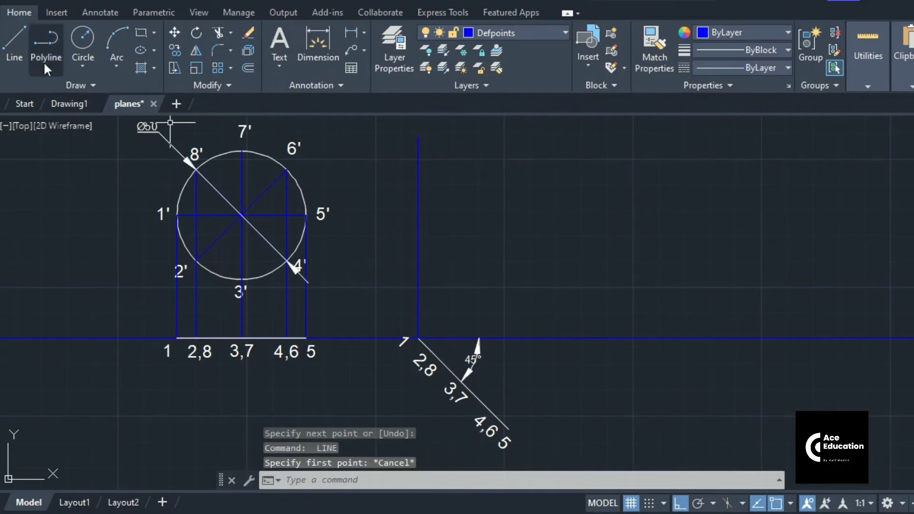
Step: Draw a vertical projector up from point 2,8 on the tilted line
click(15, 39)
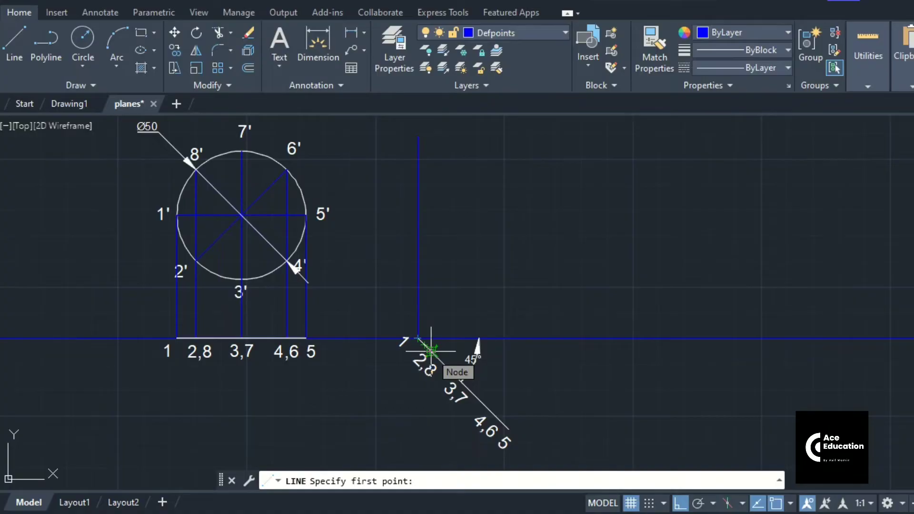
scroll(430, 351, up, 5)
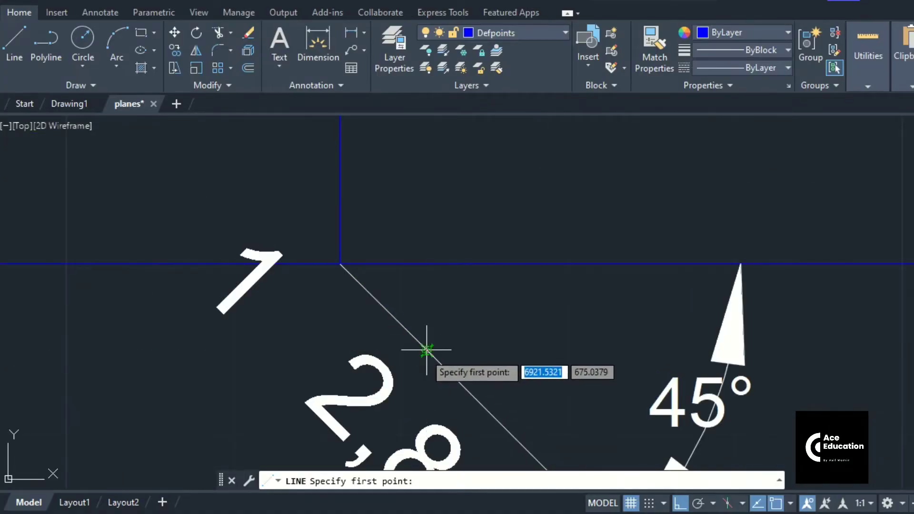
click(427, 350)
scroll(426, 350, down, 8)
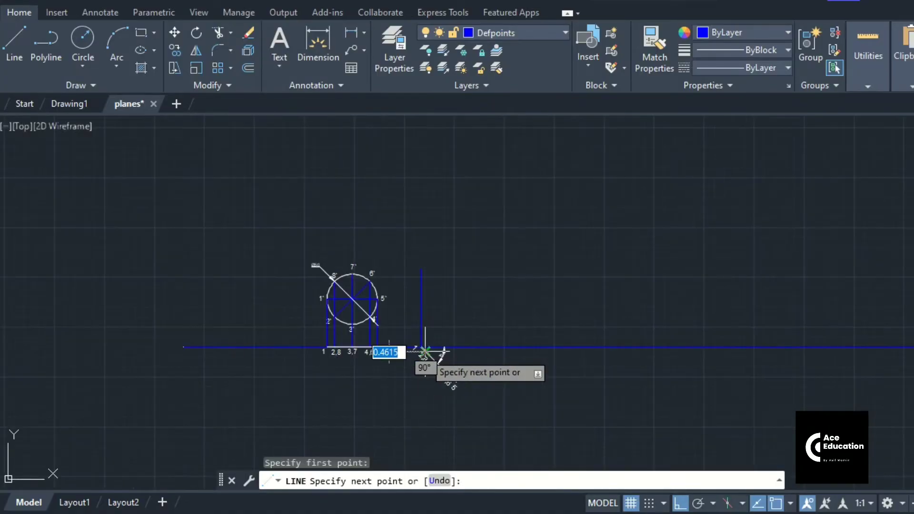
click(429, 262)
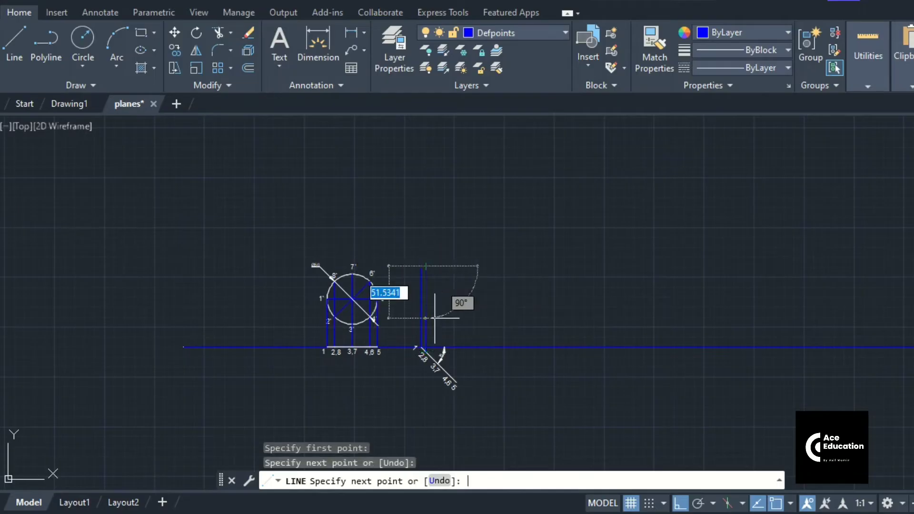
key(Return)
scroll(432, 364, up, 4)
key(Return)
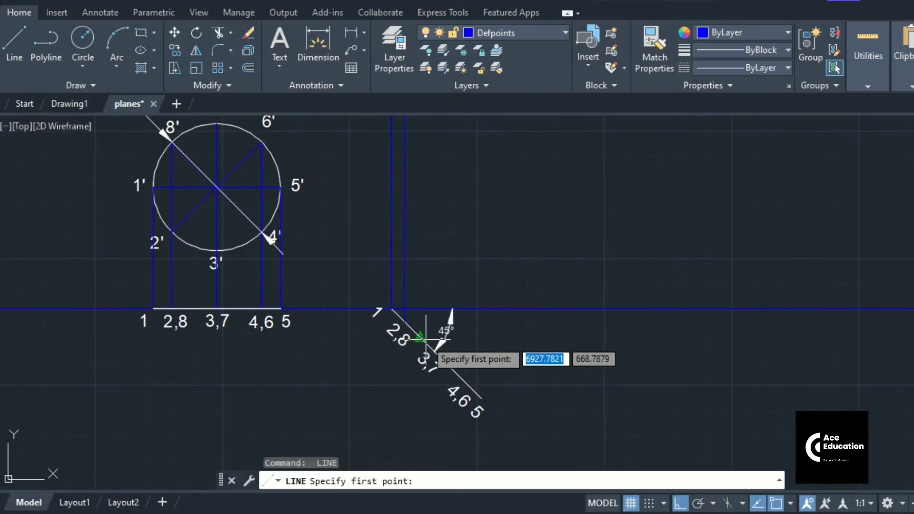
scroll(432, 349, up, 5)
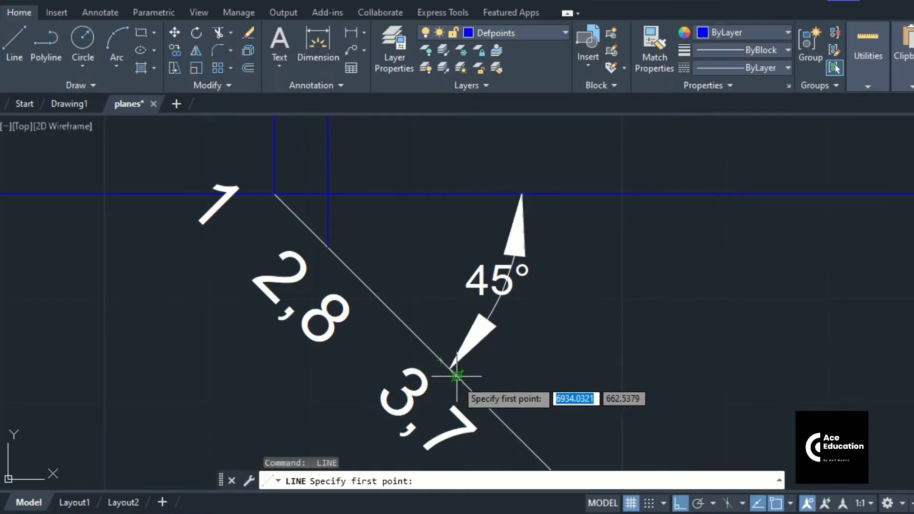
key(Escape)
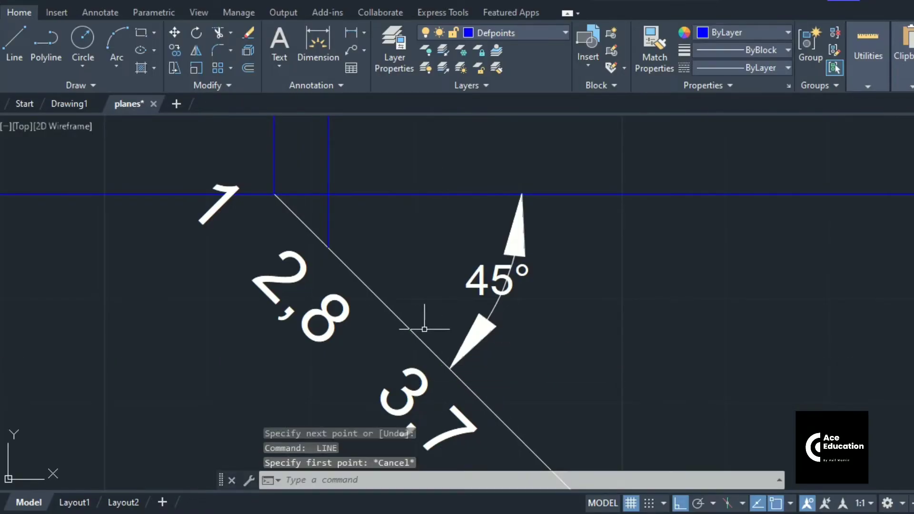
click(408, 327)
key(Escape)
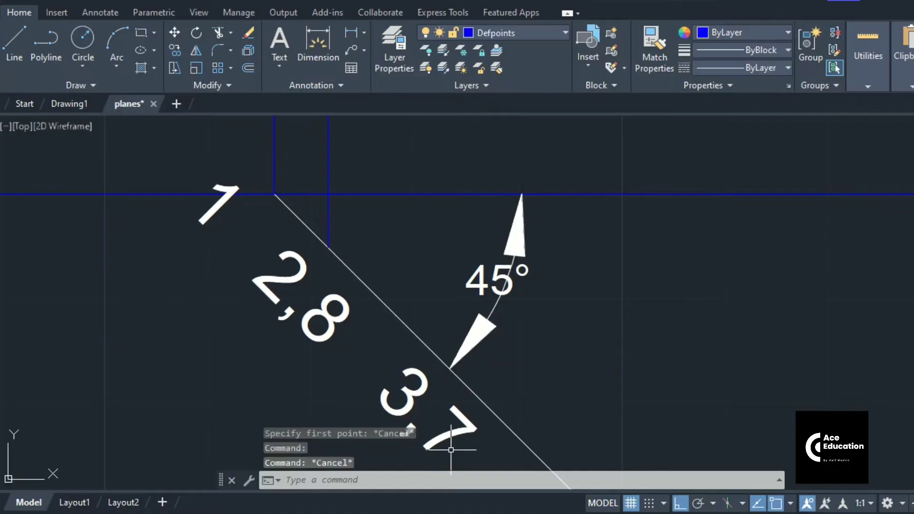
Step: Draw a vertical projector up from point 3,7
click(16, 40)
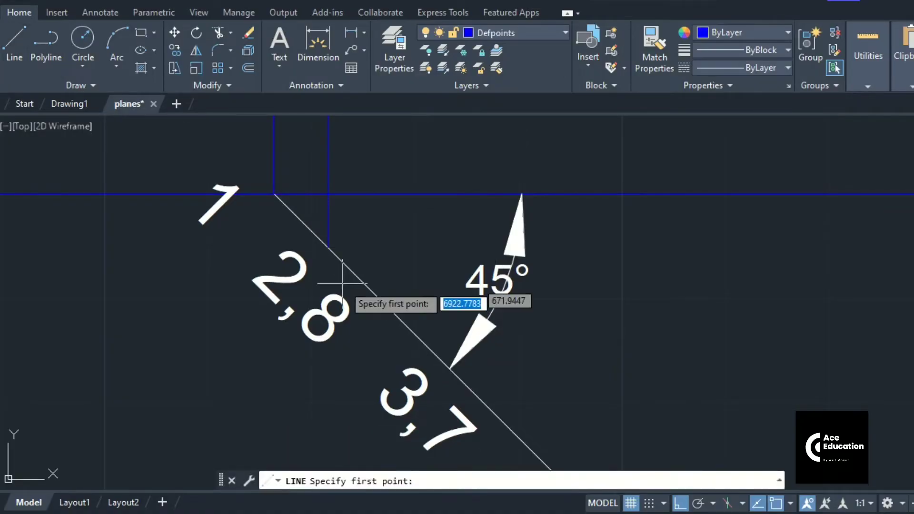
click(456, 376)
scroll(457, 376, down, 6)
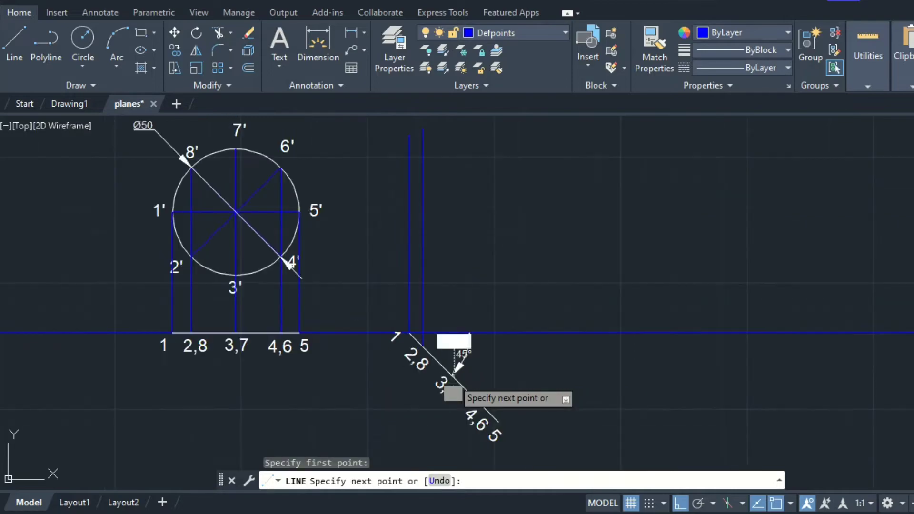
click(470, 133)
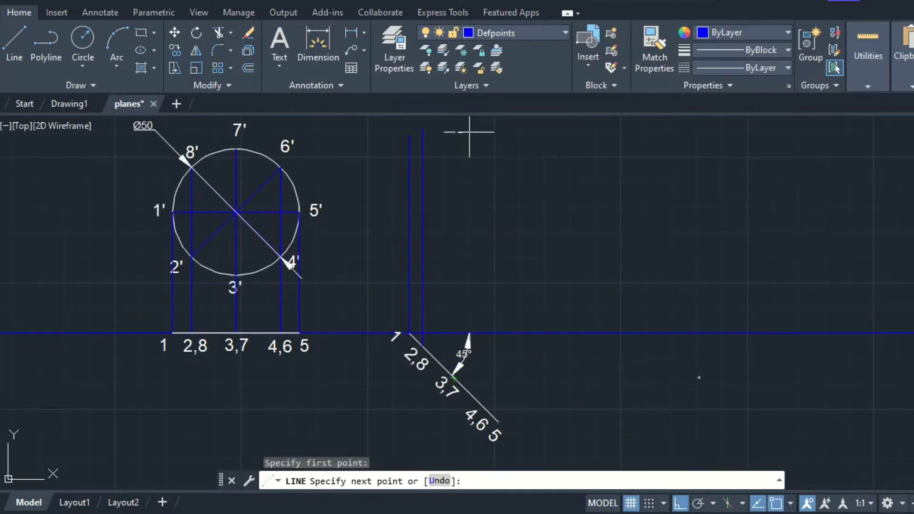
key(Return)
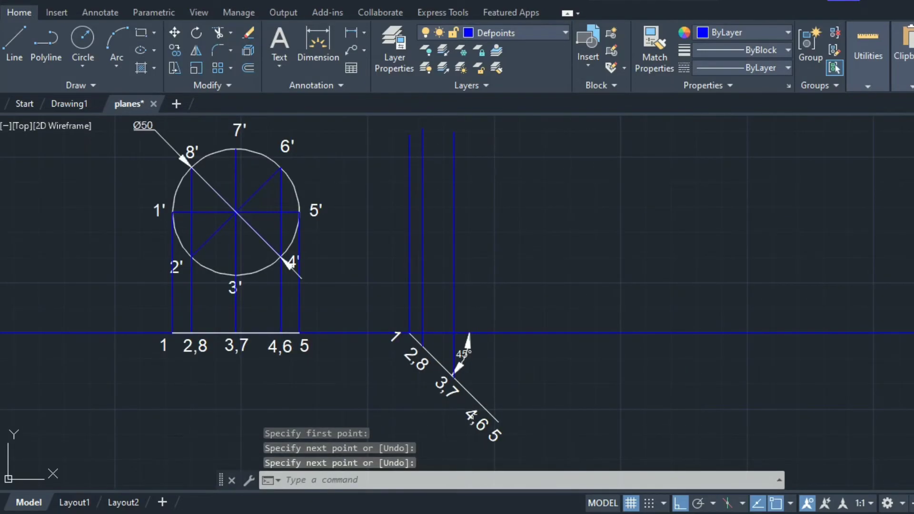
Step: Draw a vertical projector up from point 4,6 and start one at end point 5
key(Return)
scroll(470, 415, up, 4)
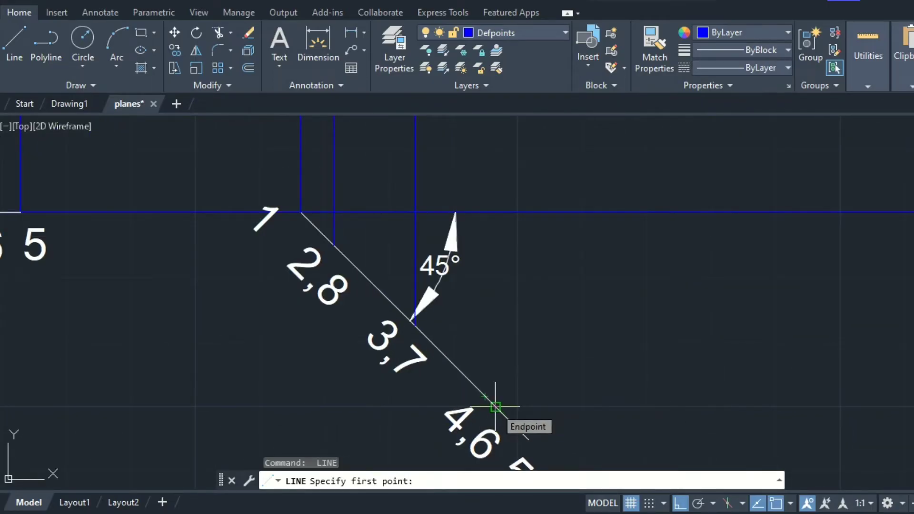
click(496, 407)
scroll(495, 407, down, 4)
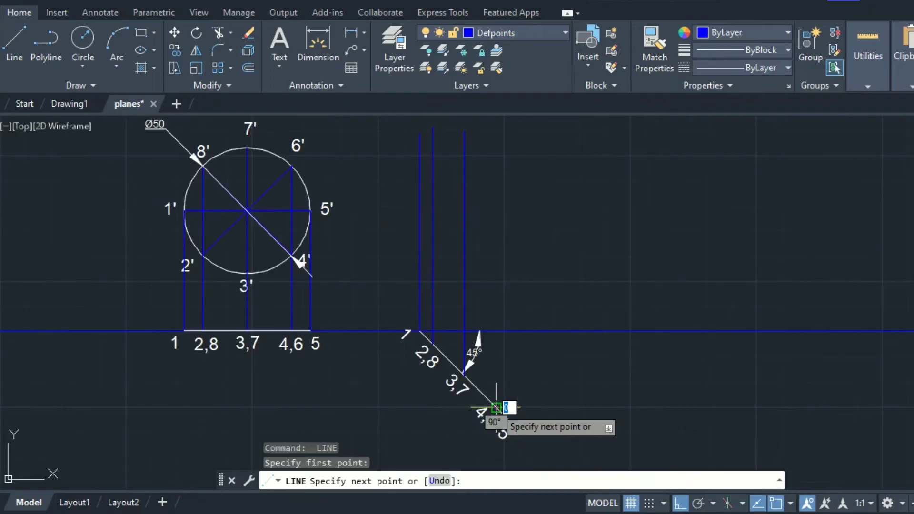
click(533, 127)
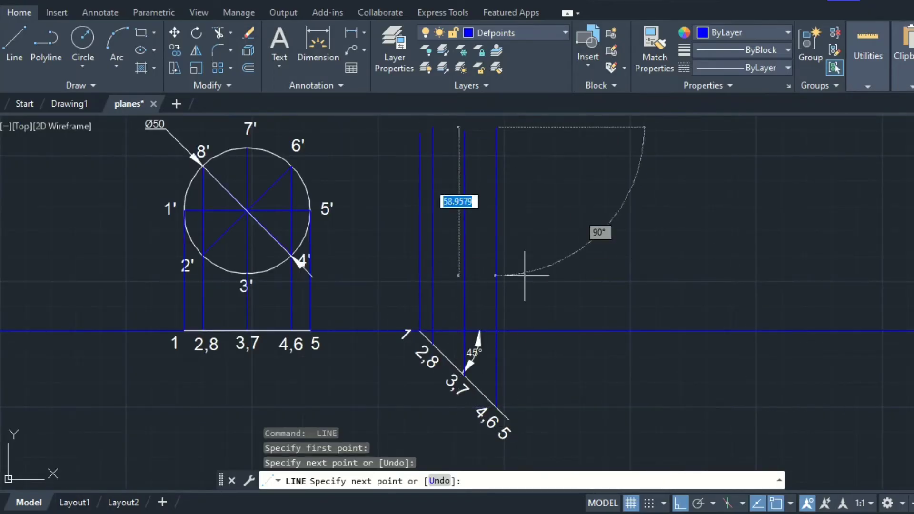
key(Return)
scroll(488, 428, up, 6)
key(Return)
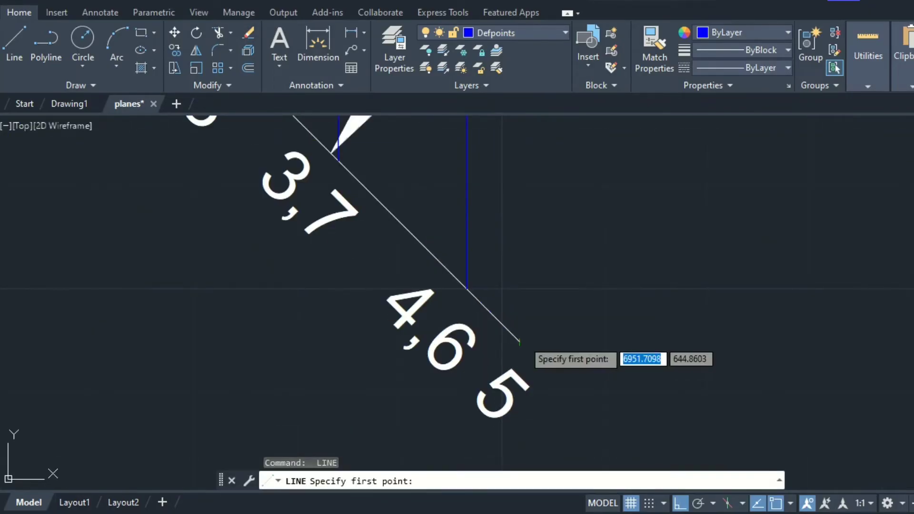
click(519, 342)
scroll(520, 341, down, 5)
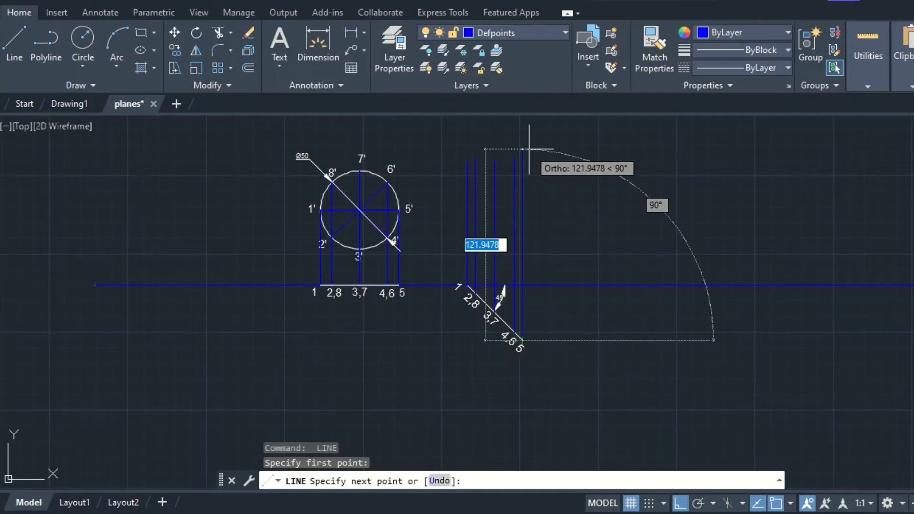
key(Escape)
Step: Select the parts of the inclined line to check them, then recentre the view
scroll(520, 247, up, 2)
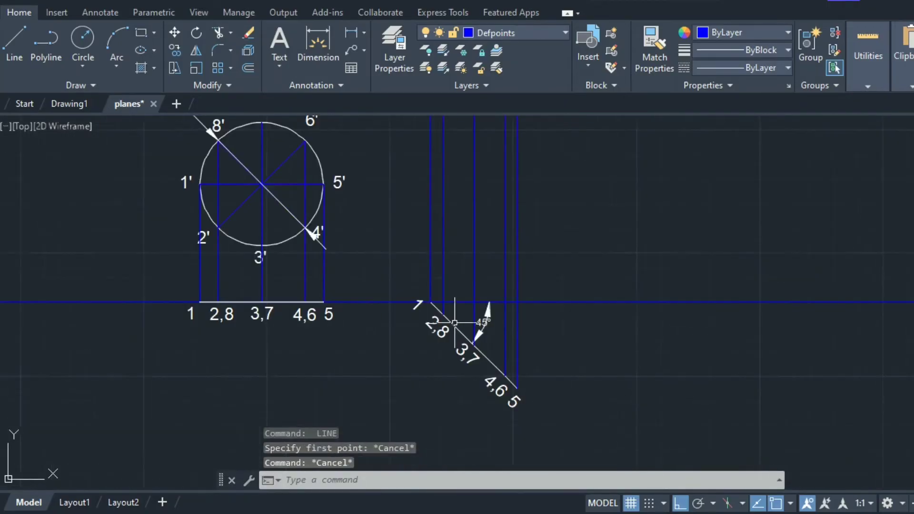
scroll(455, 323, up, 2)
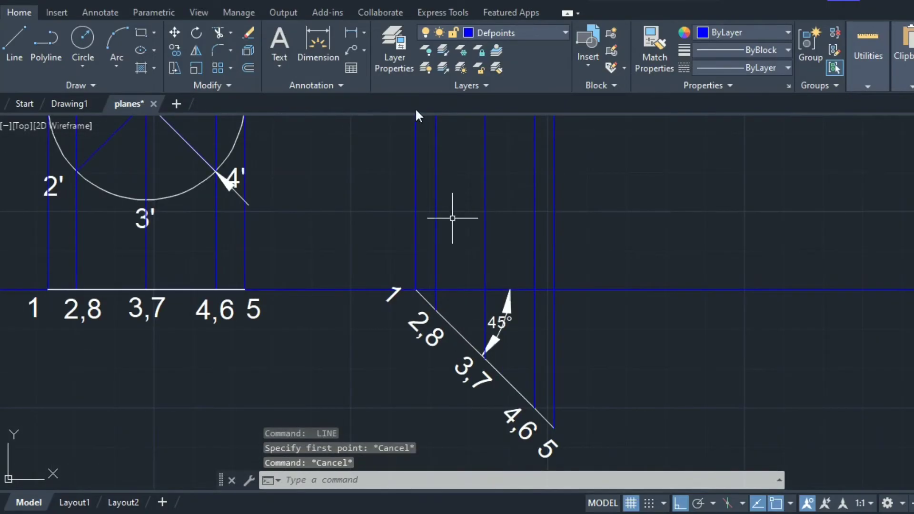
click(468, 340)
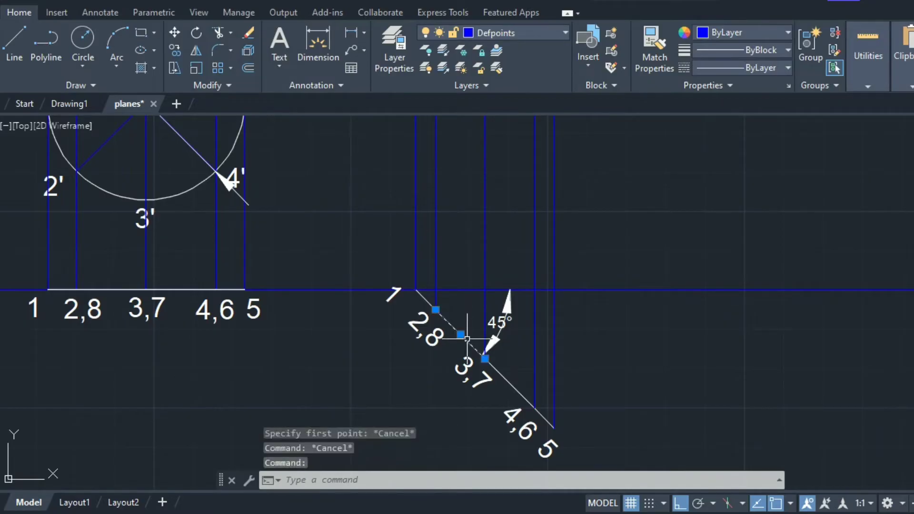
click(505, 379)
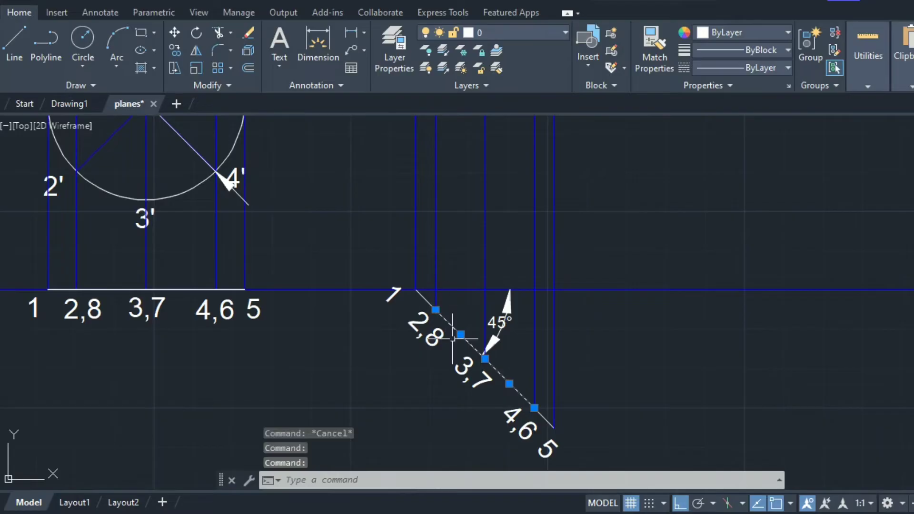
scroll(489, 369, down, 2)
key(Escape)
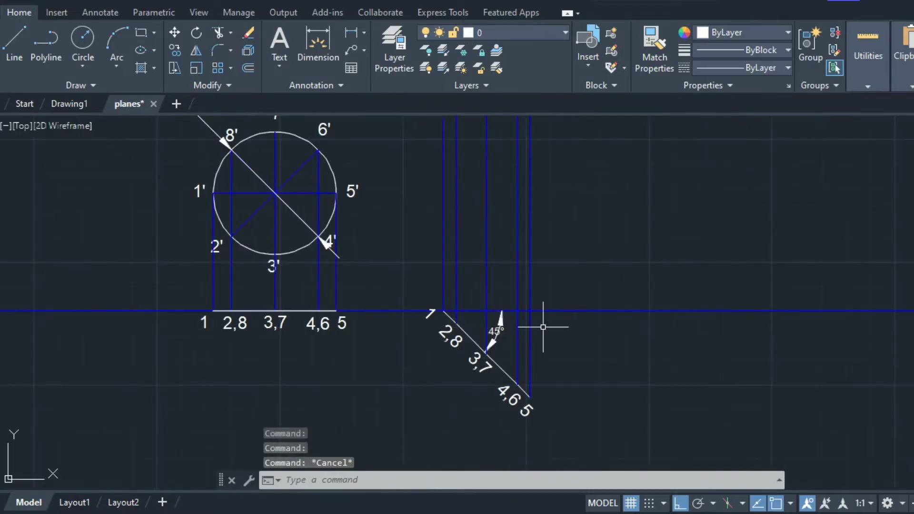
scroll(526, 318, down, 2)
middle_drag(515, 271, 507, 265)
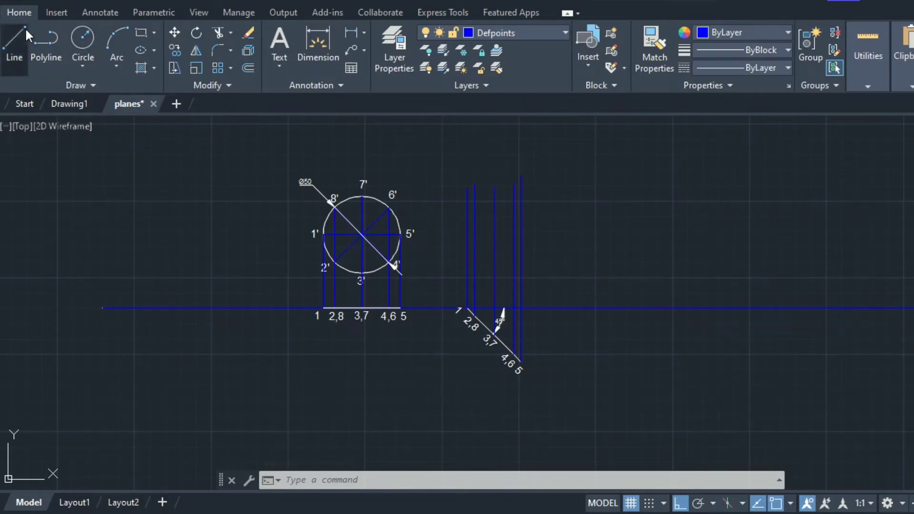
Step: Draw horizontal projectors from points 7′, 8′ and 5′ across to their verticals
click(14, 44)
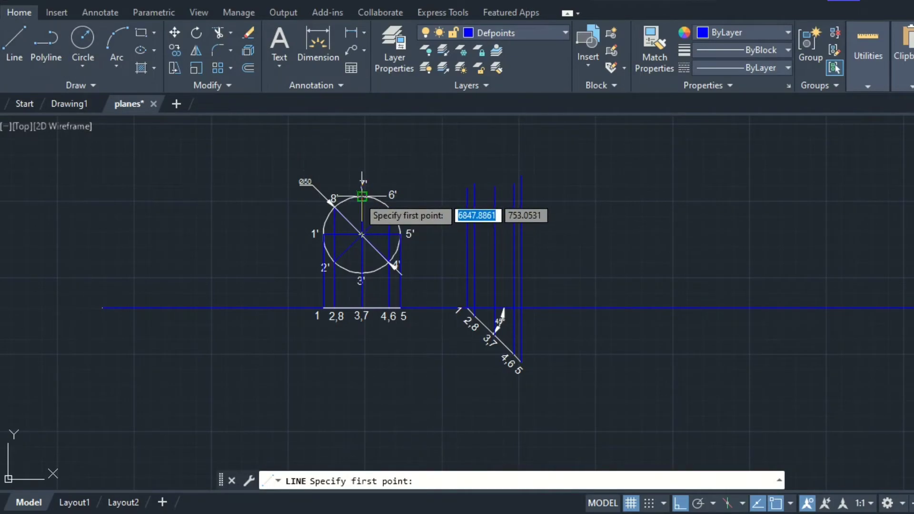
click(363, 196)
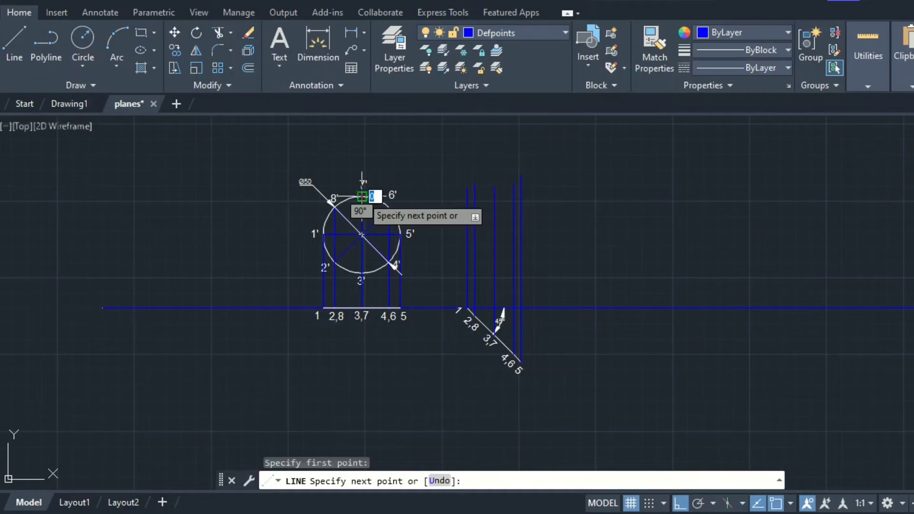
click(494, 196)
key(Escape)
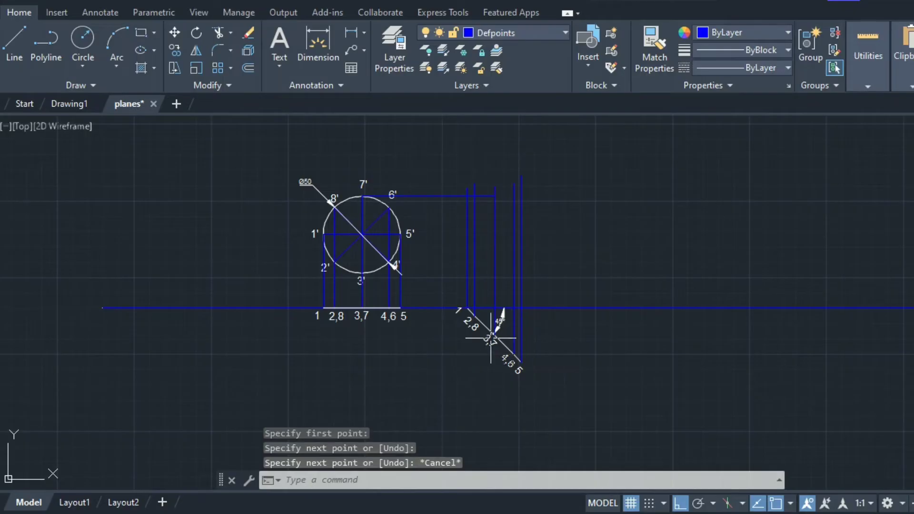
key(Return)
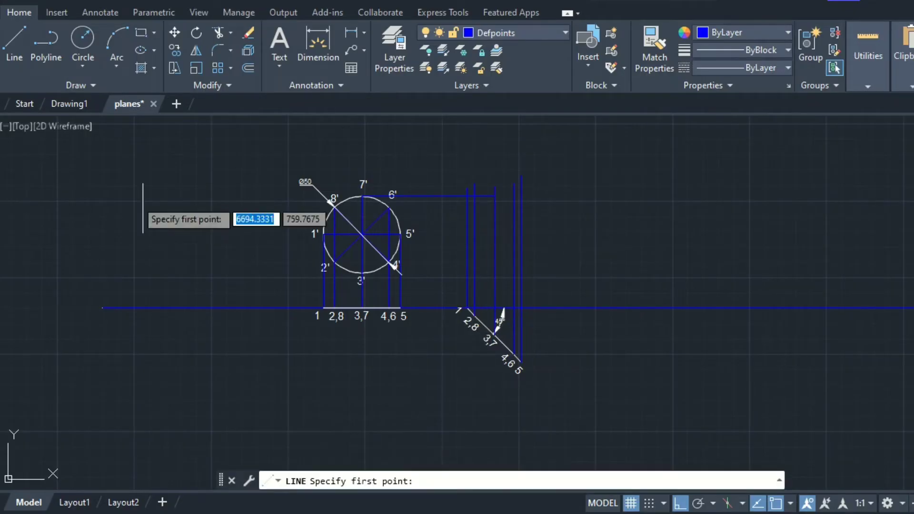
click(335, 208)
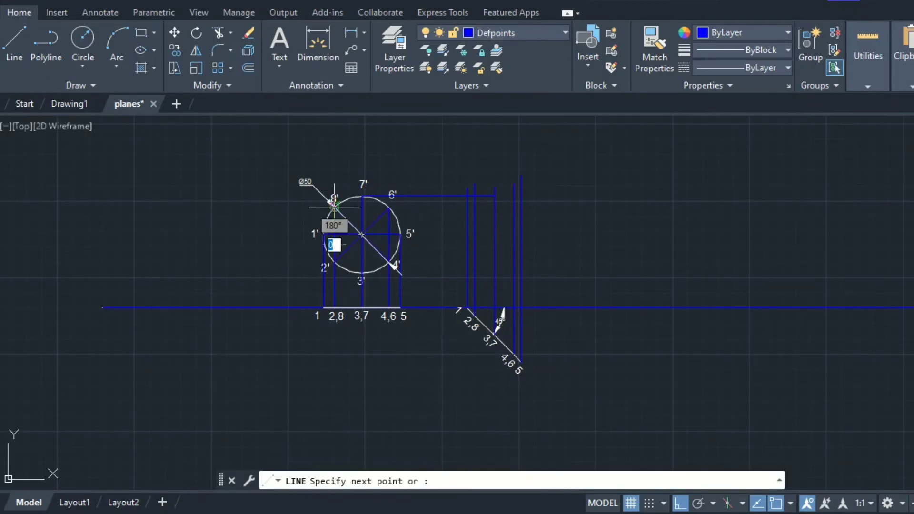
click(514, 208)
key(Escape)
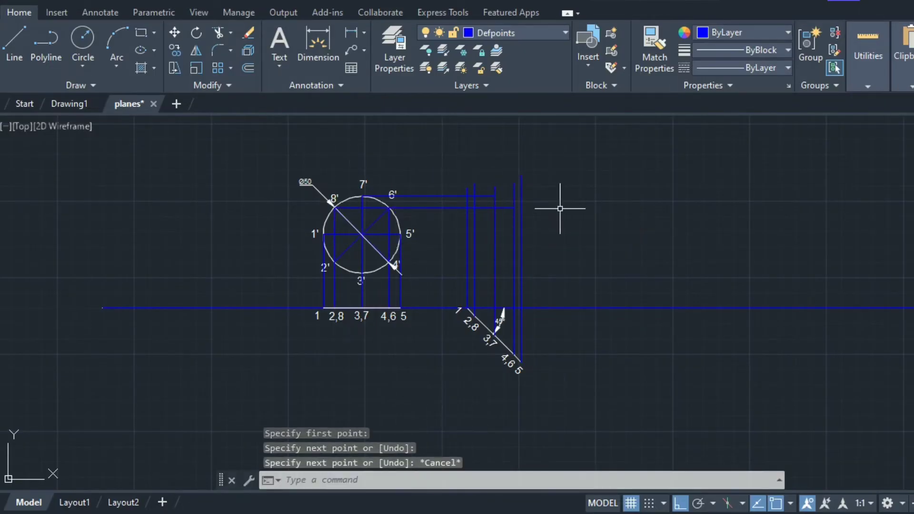
key(space)
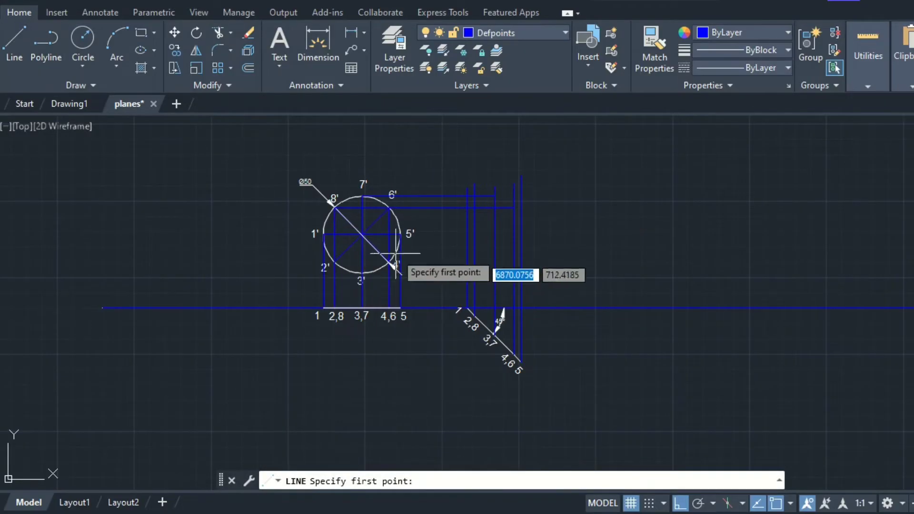
click(399, 234)
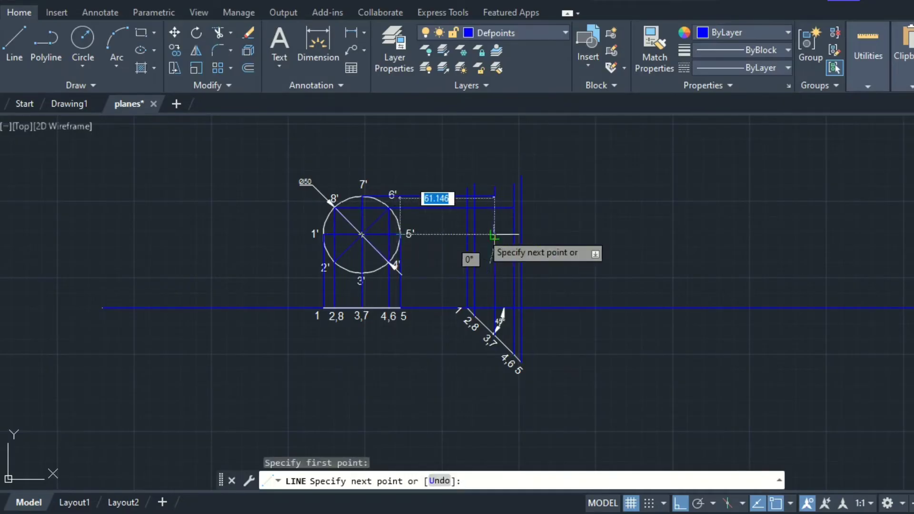
click(520, 234)
key(space)
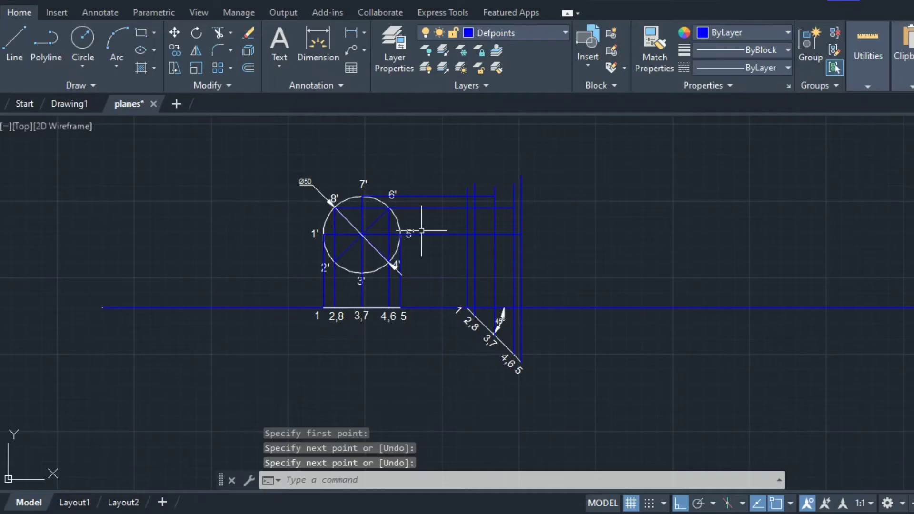
Step: Draw horizontal projectors from points 2′ and 3′ across to their verticals
click(14, 43)
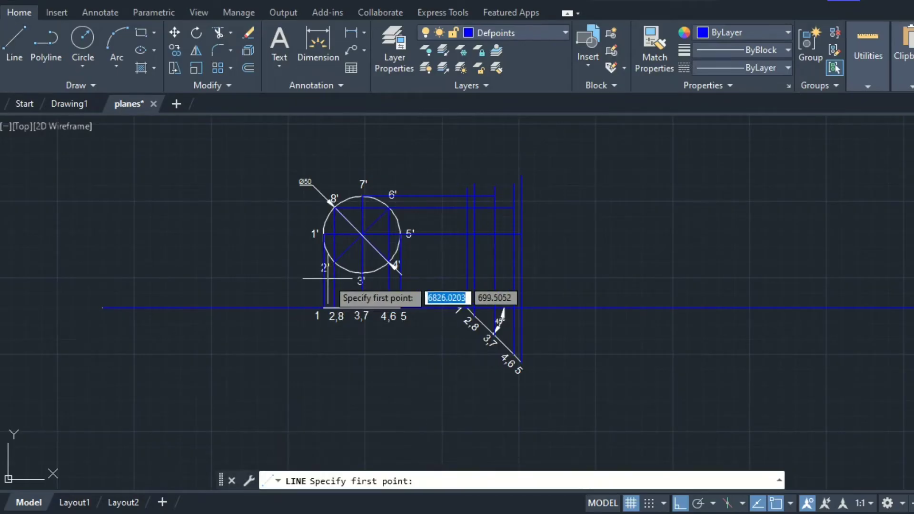
click(335, 264)
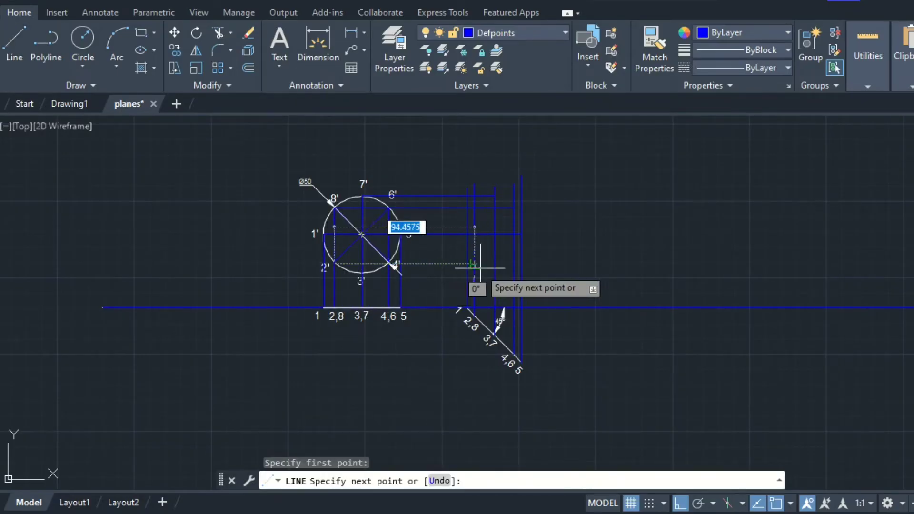
click(512, 265)
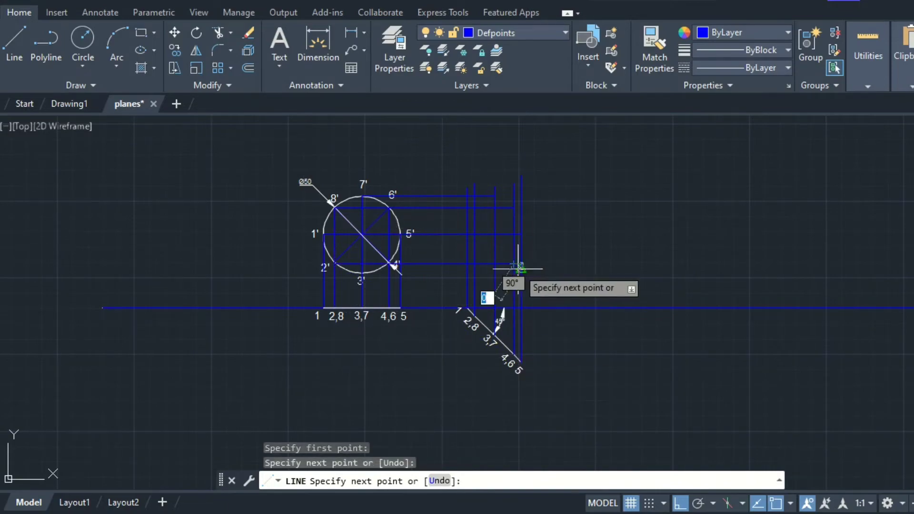
key(Escape)
key(space)
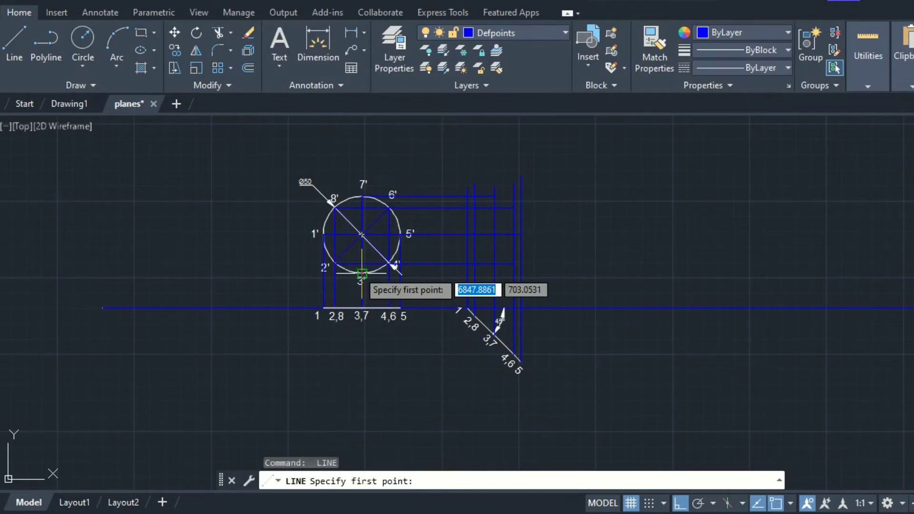
click(363, 273)
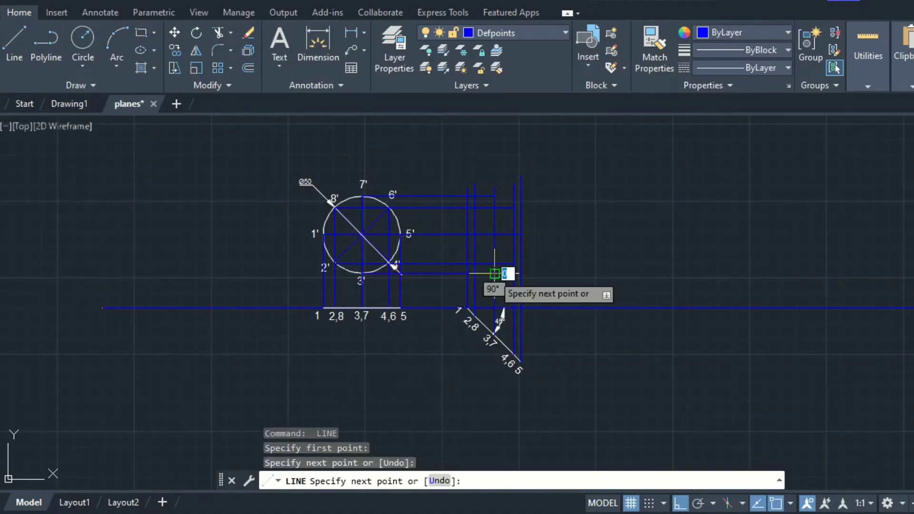
click(493, 273)
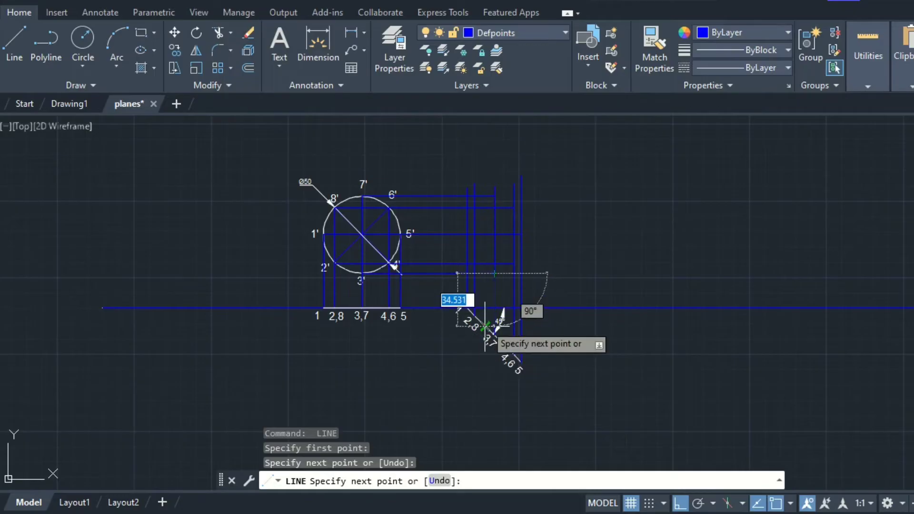
key(Escape)
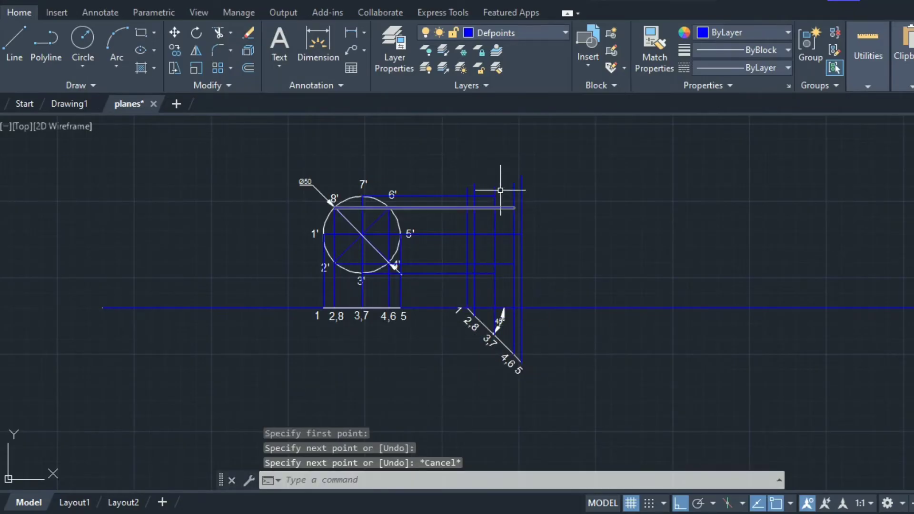
scroll(497, 191, up, 2)
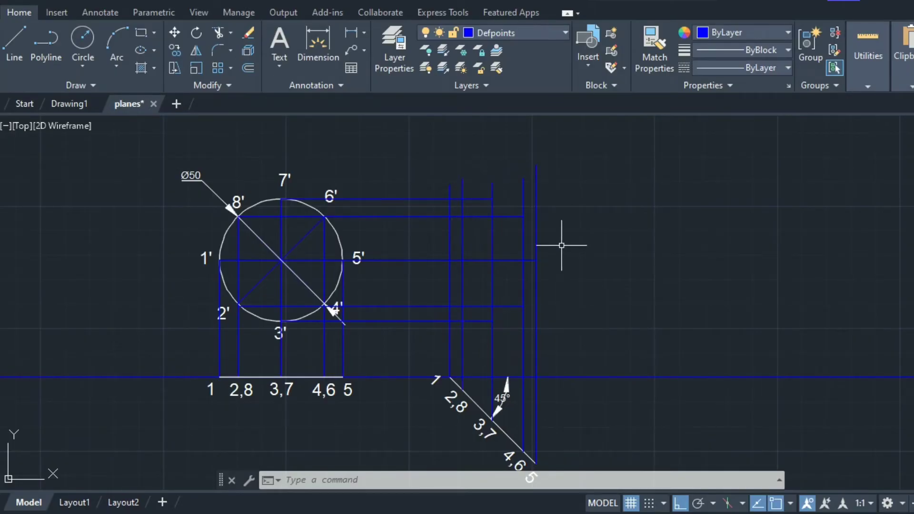
middle_drag(511, 250, 489, 255)
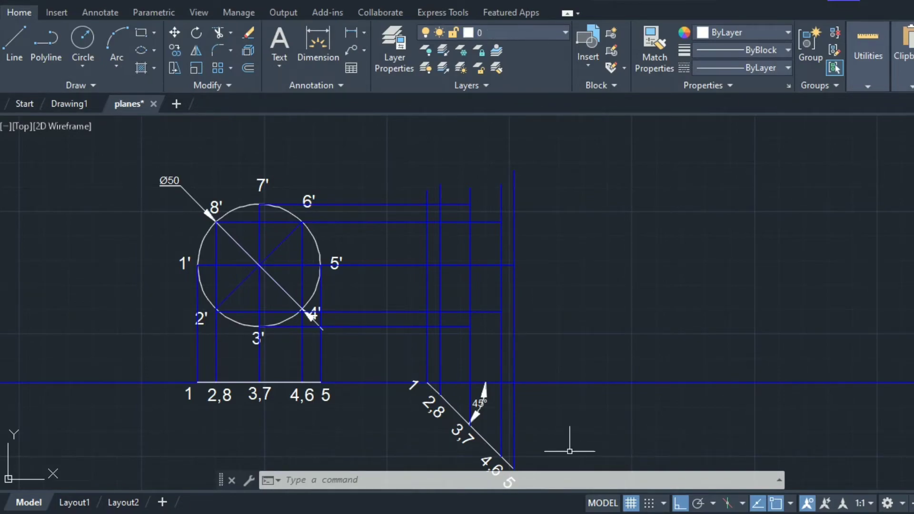
Step: Draw an Axis, End ellipse spanning the outer projector intersections, with height at the top intersection
click(153, 53)
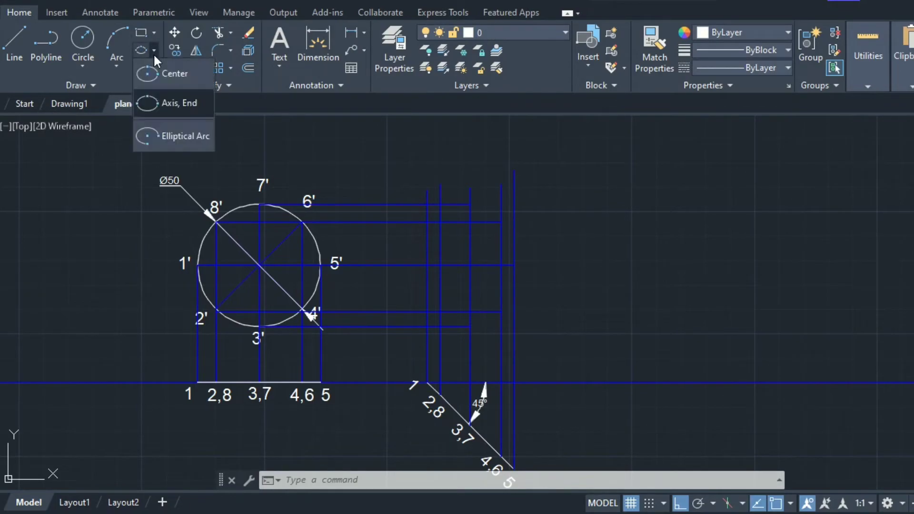
click(178, 103)
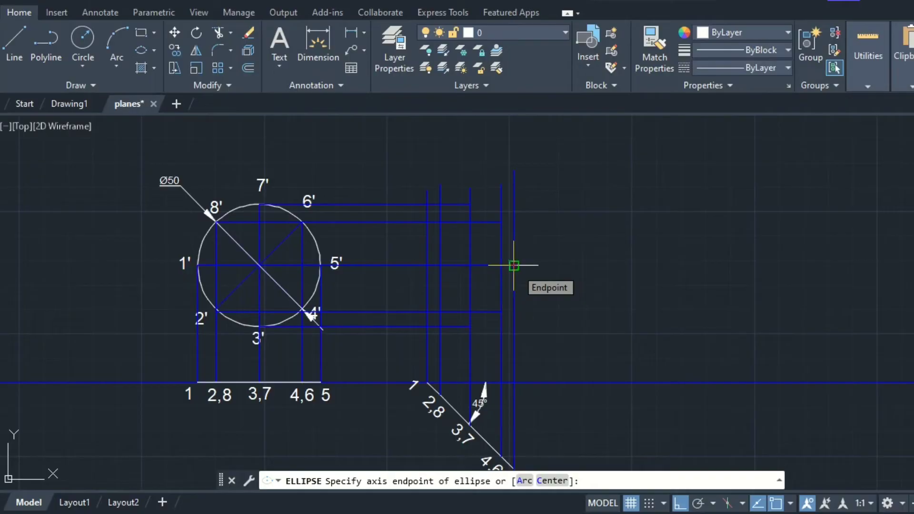
click(513, 265)
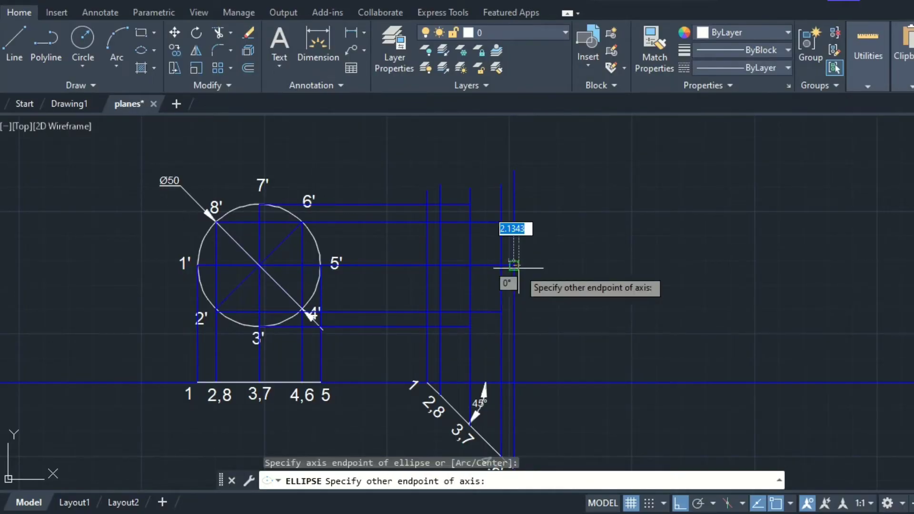
click(427, 265)
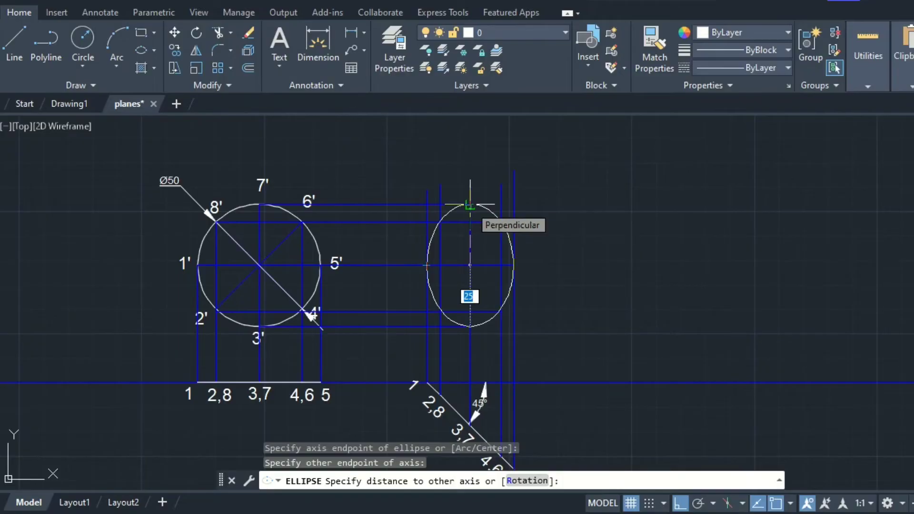
click(470, 204)
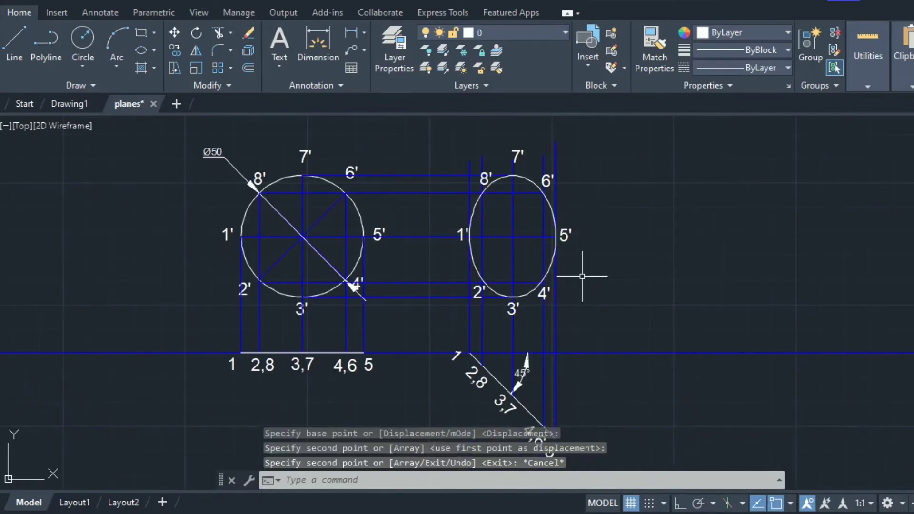
Step: Copy the dot at 8′ onto point 7′ of the ellipse to mark it
mouse_move(586, 265)
middle_down()
mouse_move(504, 306)
mouse_move(458, 279)
middle_up()
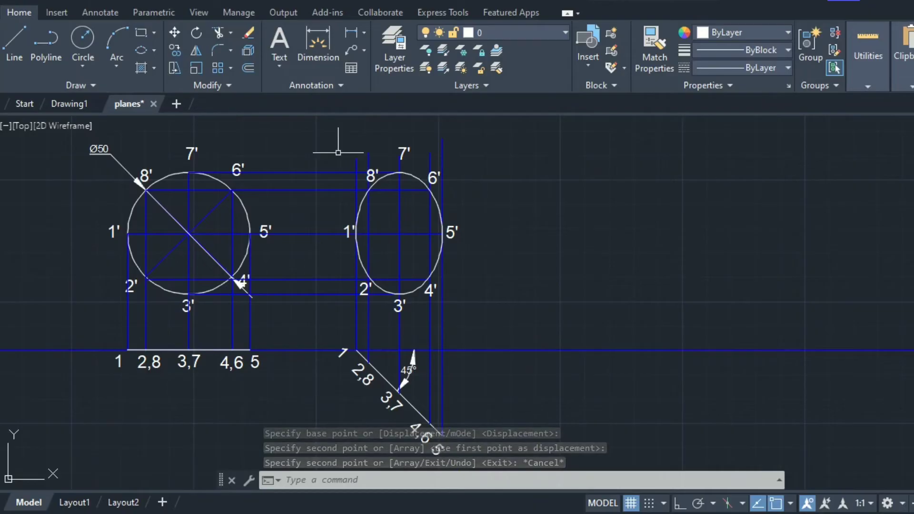
scroll(362, 240, up, 2)
scroll(559, 252, down, 2)
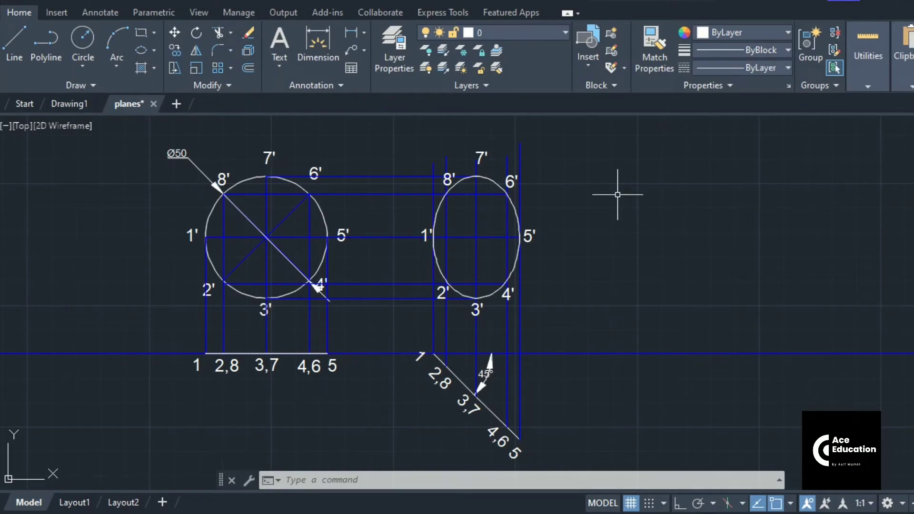
scroll(469, 182, up, 6)
scroll(370, 233, up, 2)
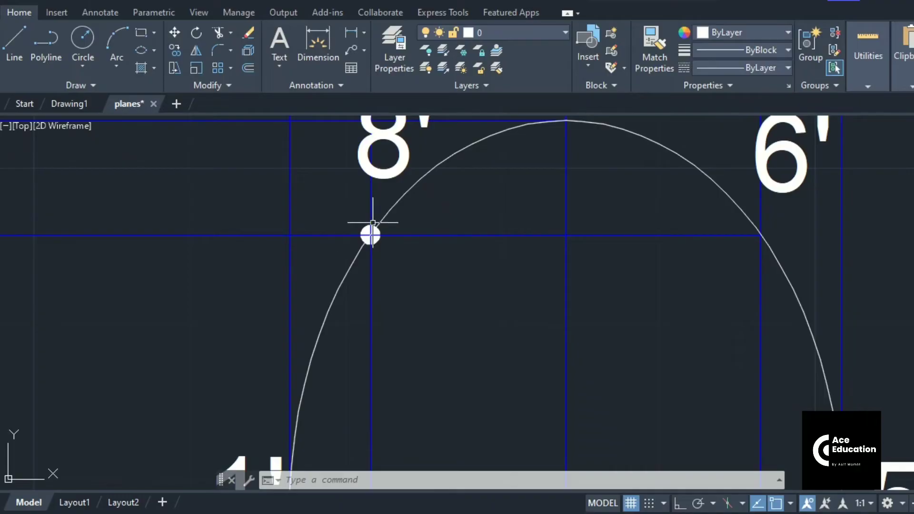
scroll(366, 207, down, 2)
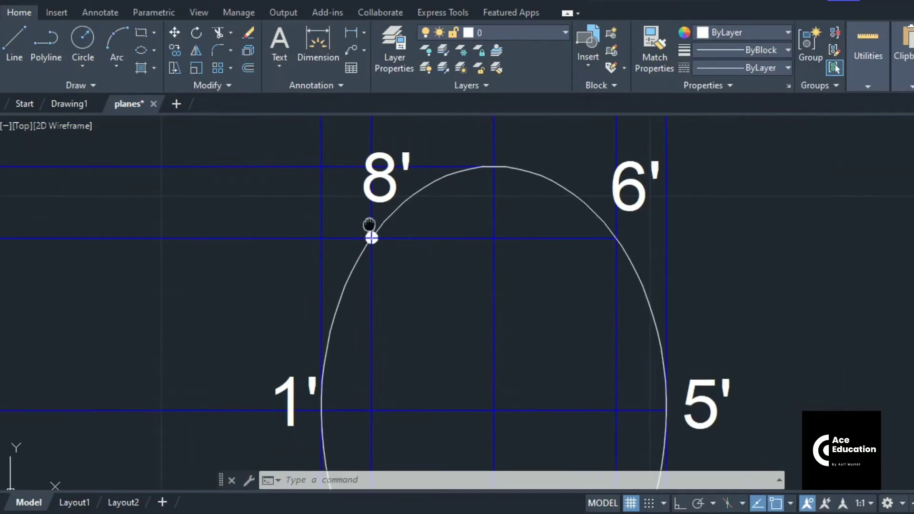
click(180, 51)
click(353, 239)
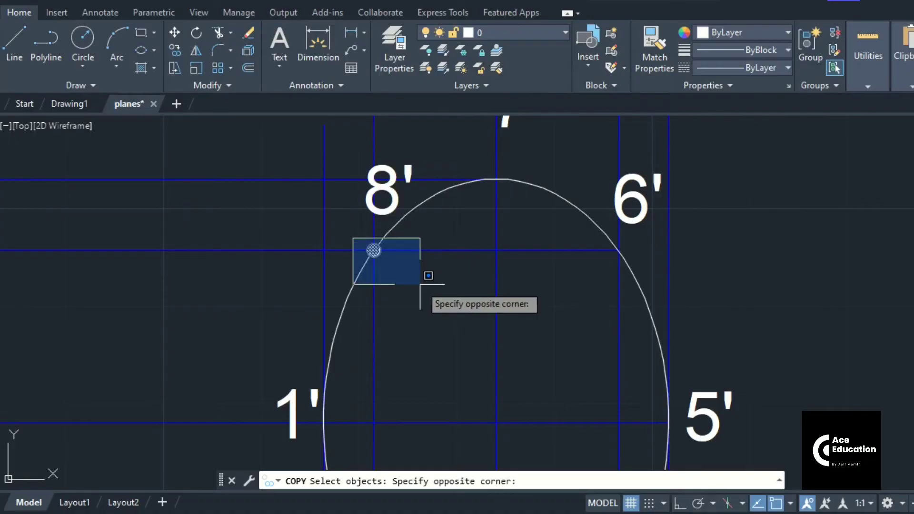
click(414, 281)
key(Return)
scroll(370, 248, up, 5)
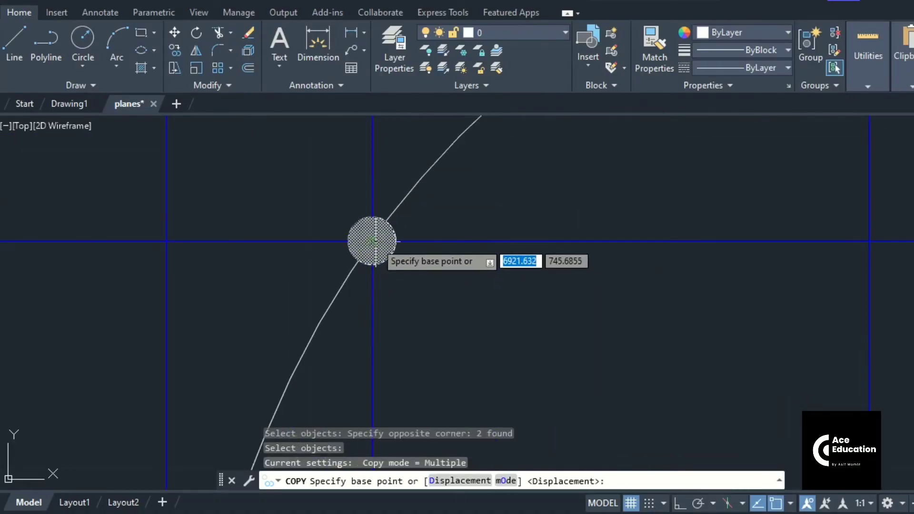
click(373, 242)
scroll(373, 239, down, 4)
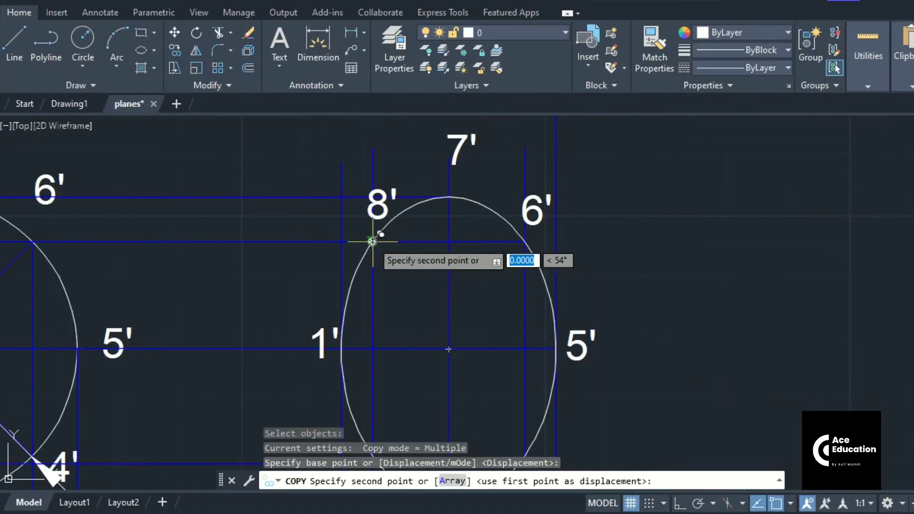
scroll(450, 194, up, 4)
click(451, 193)
scroll(551, 245, down, 6)
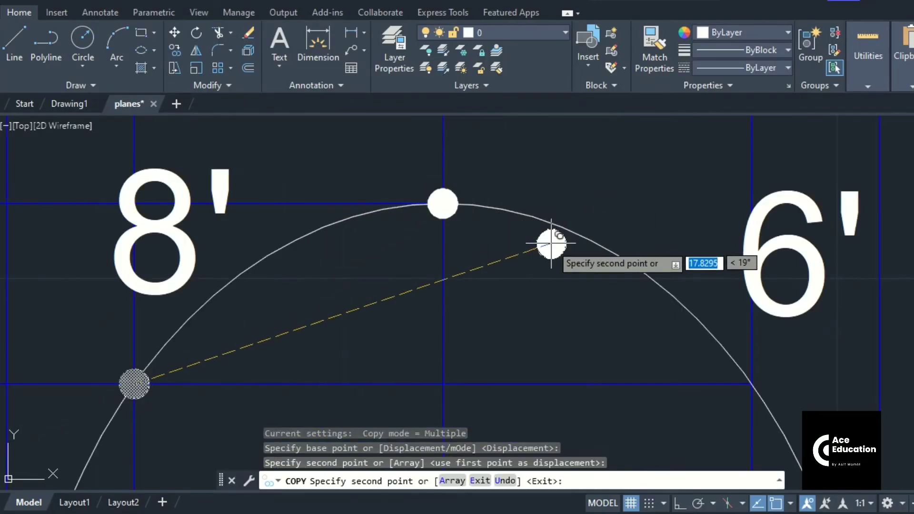
scroll(521, 241, down, 2)
key(Escape)
scroll(649, 291, down, 3)
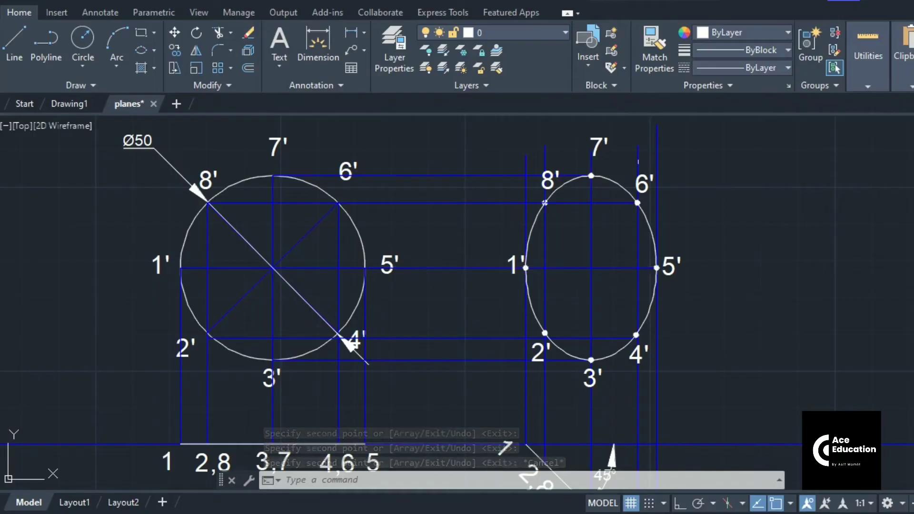
Step: Copy the labelled, dotted ellipse horizontally further right with Ortho on
click(176, 49)
scroll(352, 116, down, 3)
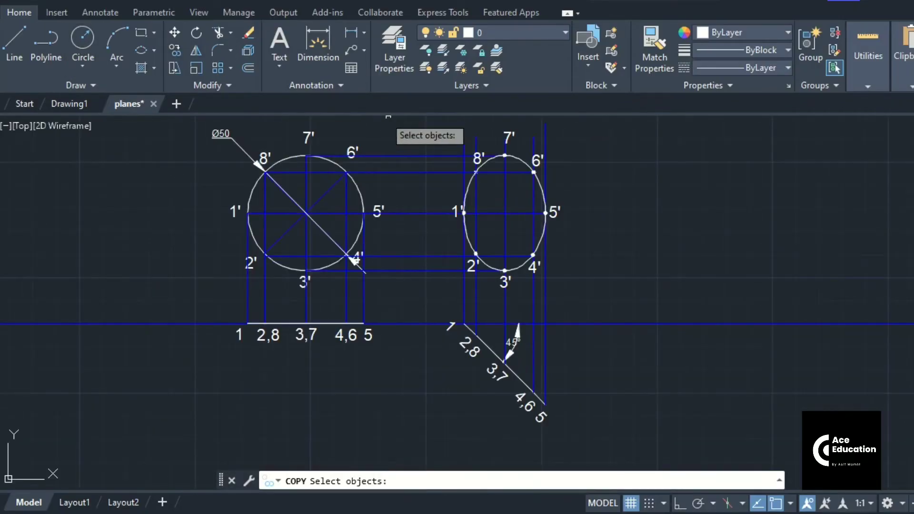
click(438, 120)
click(569, 290)
key(Return)
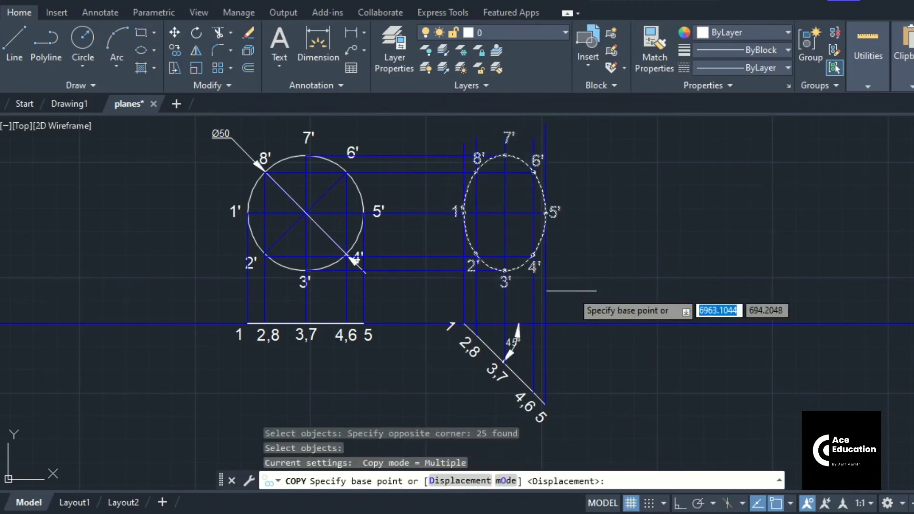
click(572, 290)
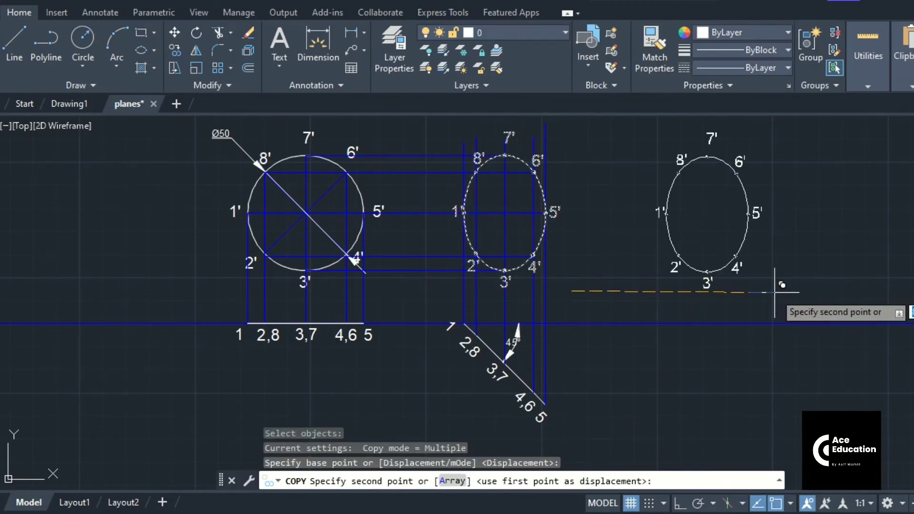
key(F8)
click(788, 241)
key(Escape)
mouse_move(793, 231)
middle_down()
mouse_move(744, 266)
mouse_move(620, 289)
middle_up()
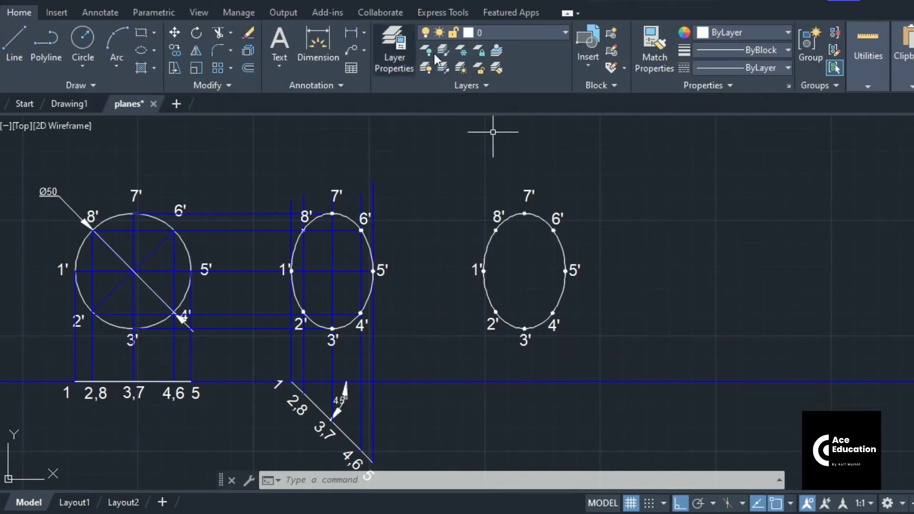
Step: On the Defpoints layer, draw a line joining 5′ and 1′ on the copied ellipse
click(523, 31)
click(498, 68)
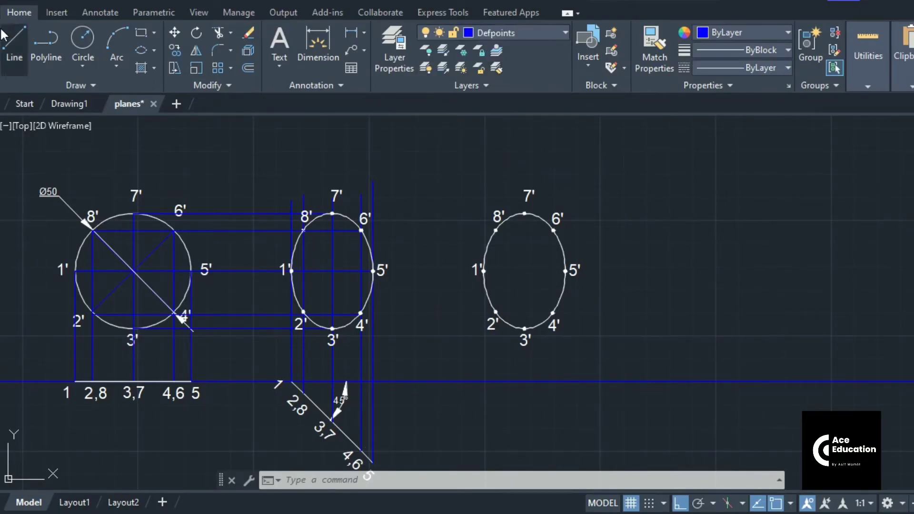
click(14, 46)
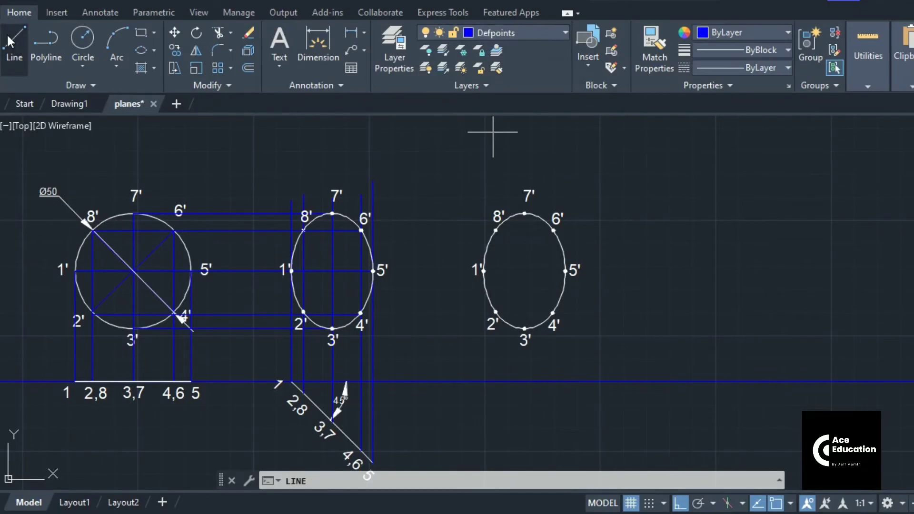
click(565, 271)
click(483, 270)
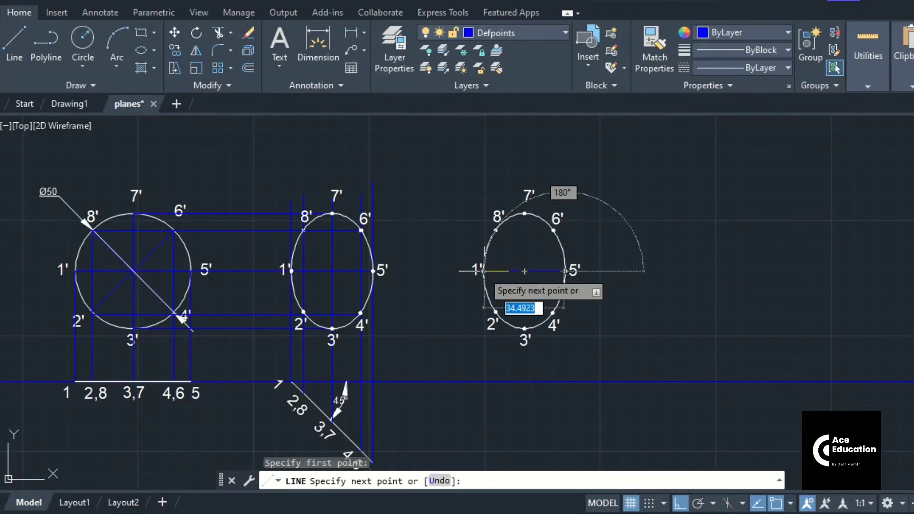
key(Escape)
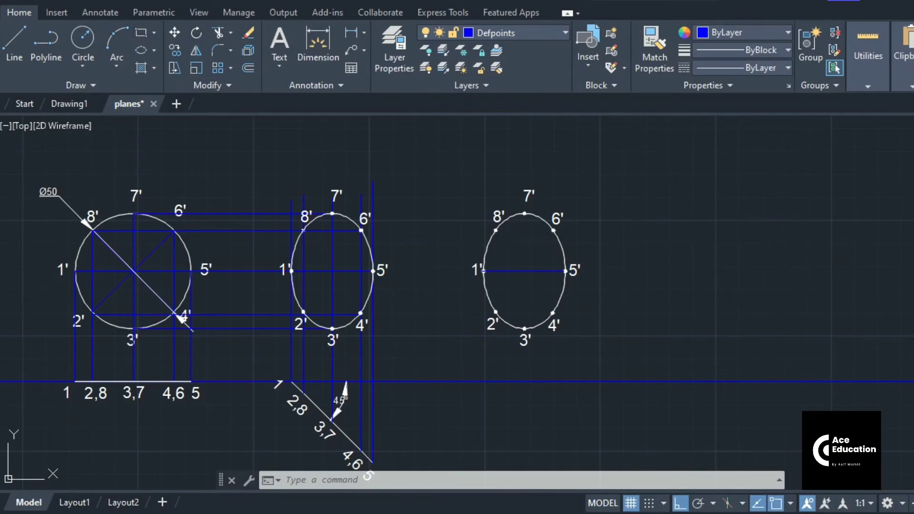
Step: Rotate the right-hand ellipse and its labels 1'–8' by 30° about point 1', with Ortho off
text(ro)
key(Return)
click(434, 157)
click(635, 363)
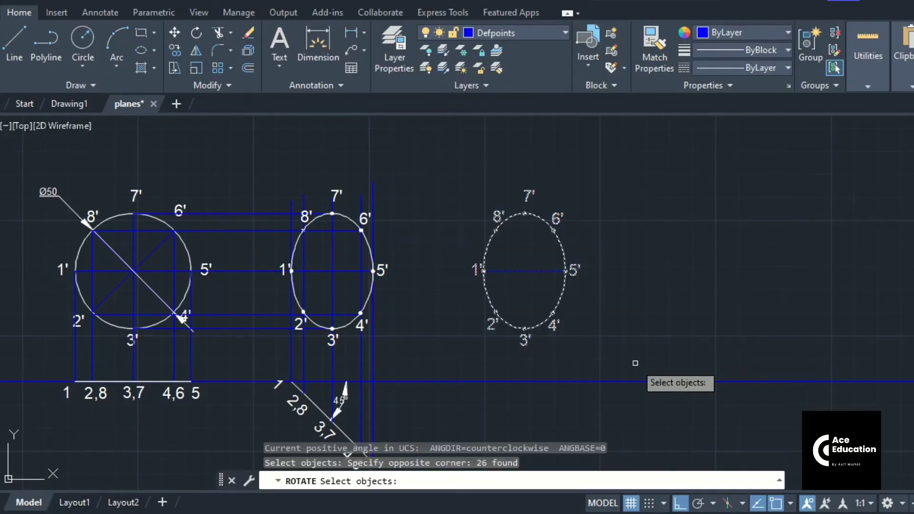
key(Return)
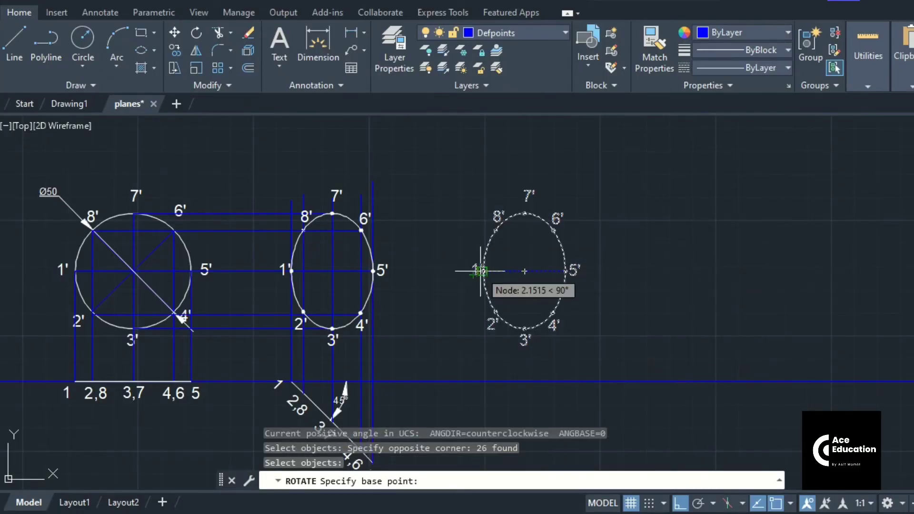
scroll(481, 271, up, 6)
scroll(430, 231, down, 2)
click(435, 235)
scroll(436, 235, down, 2)
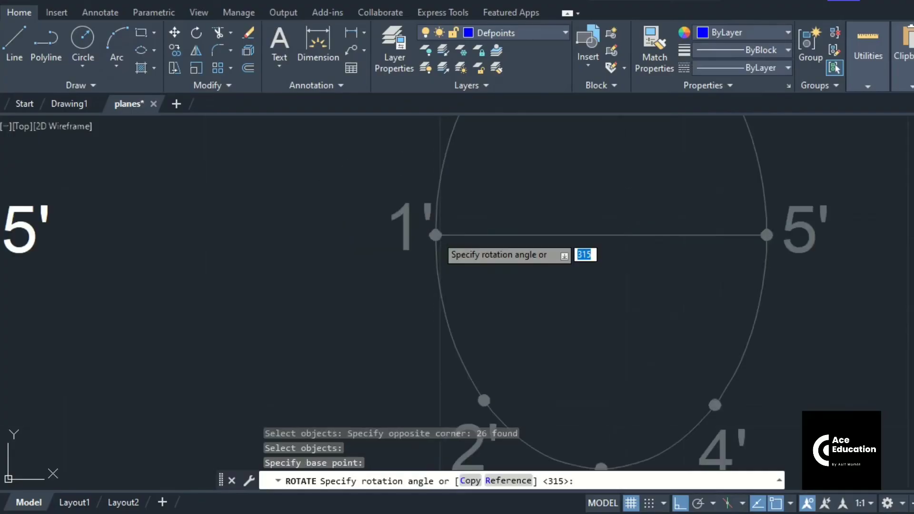
scroll(436, 235, down, 5)
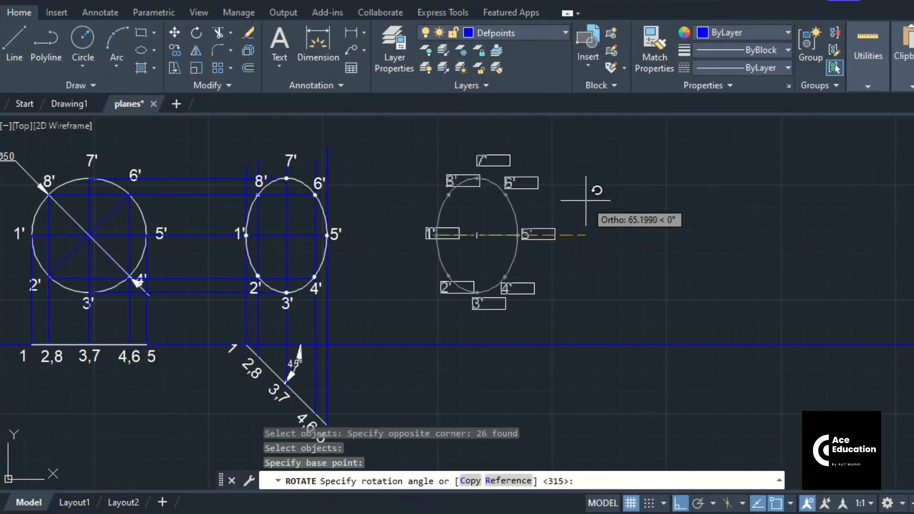
click(680, 503)
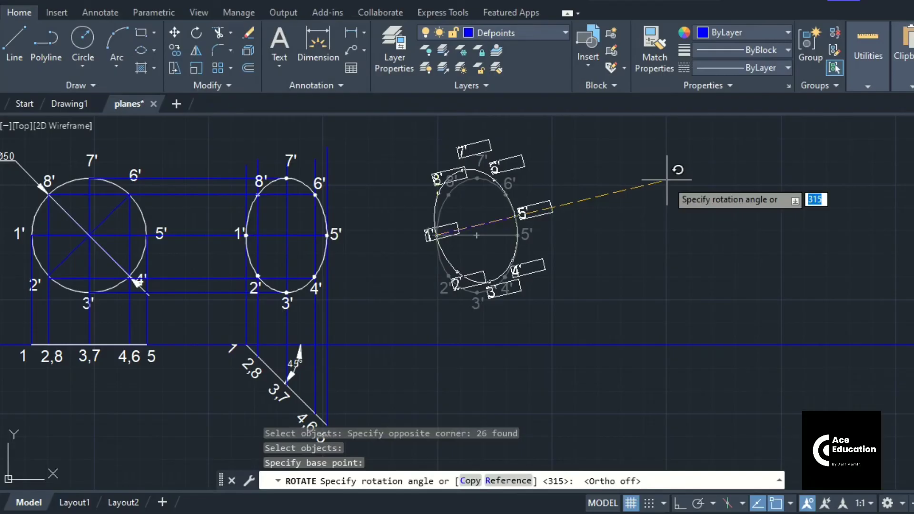
key(Return)
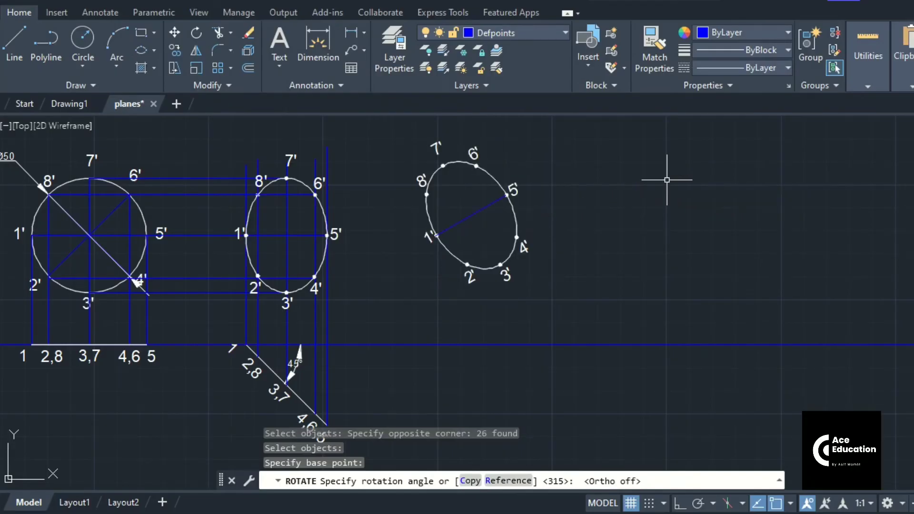
middle_drag(550, 153, 587, 180)
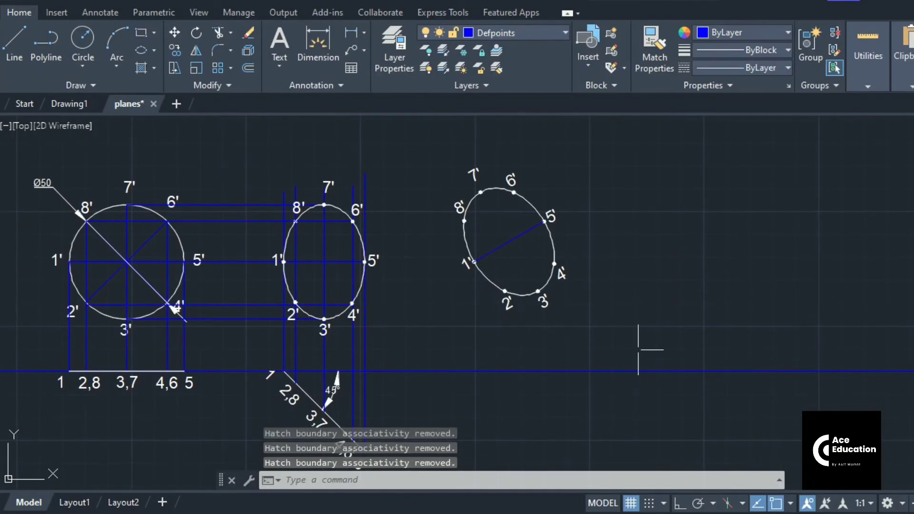
Step: Dimension the 30° angle between line 1'–5' and the horizontal XY reference line
click(321, 34)
scroll(501, 241, up, 5)
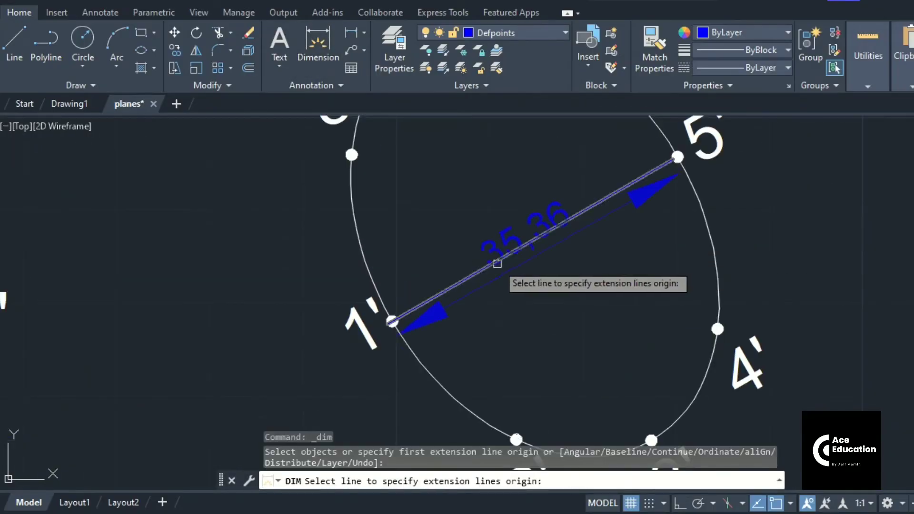
click(495, 261)
scroll(495, 261, down, 8)
scroll(488, 285, up, 4)
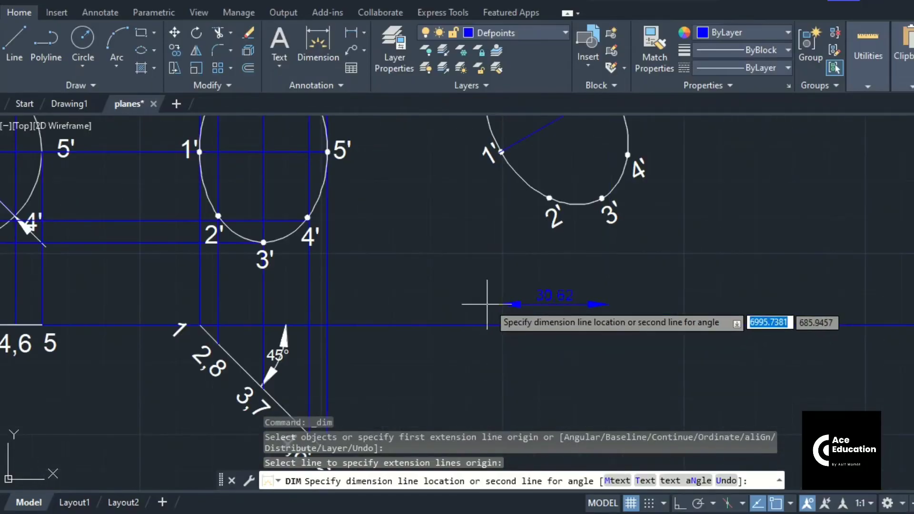
click(508, 325)
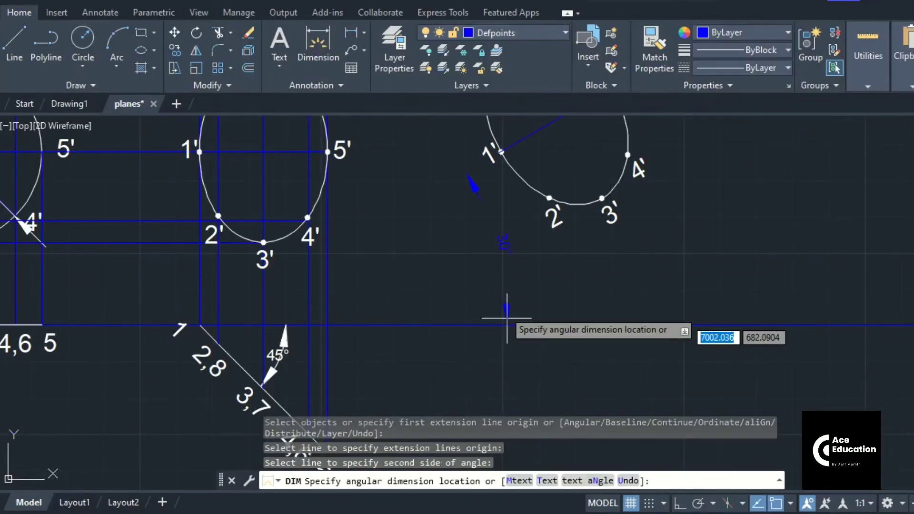
click(445, 298)
click(457, 261)
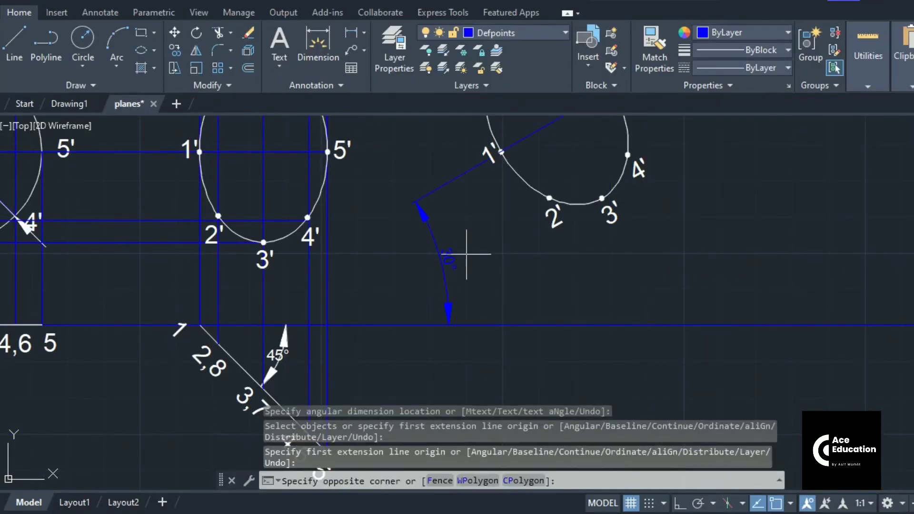
key(Escape)
scroll(465, 261, down, 5)
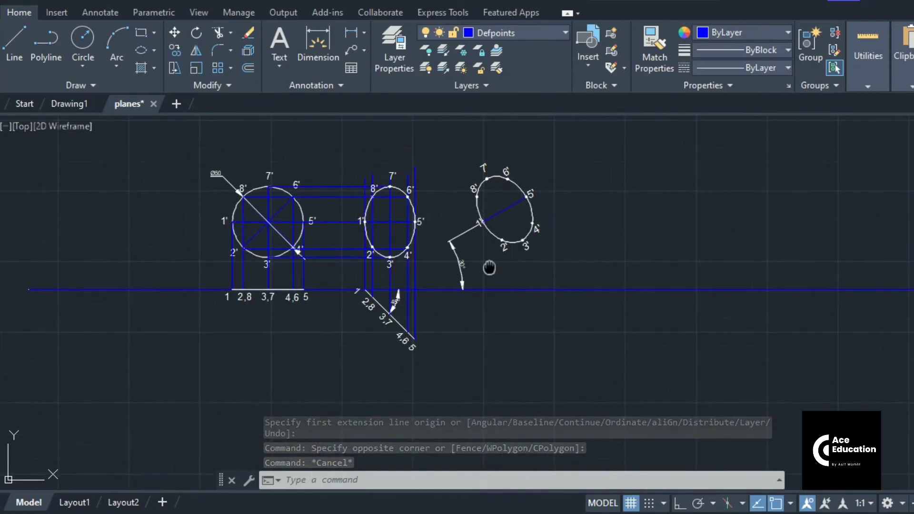
scroll(472, 215, up, 3)
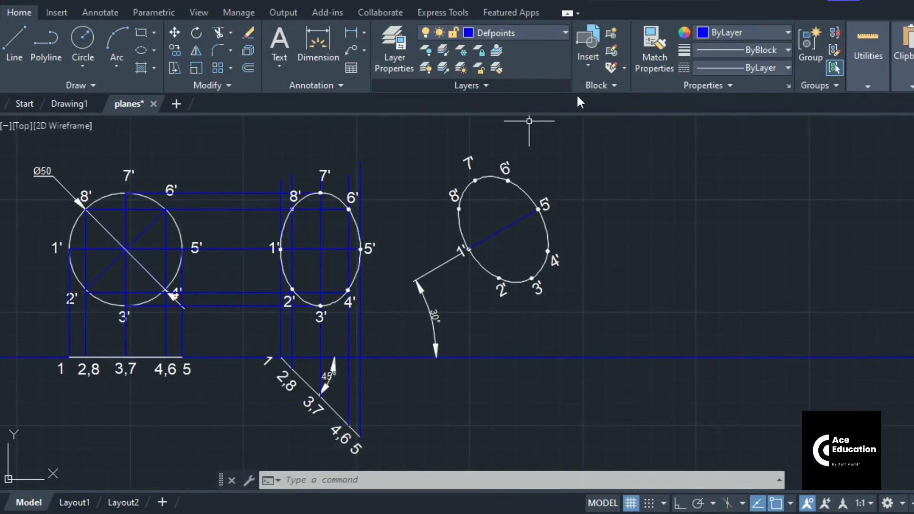
Step: Draw a vertical projector down from point 1' past the XY line, with Ortho on
click(14, 42)
scroll(468, 248, up, 2)
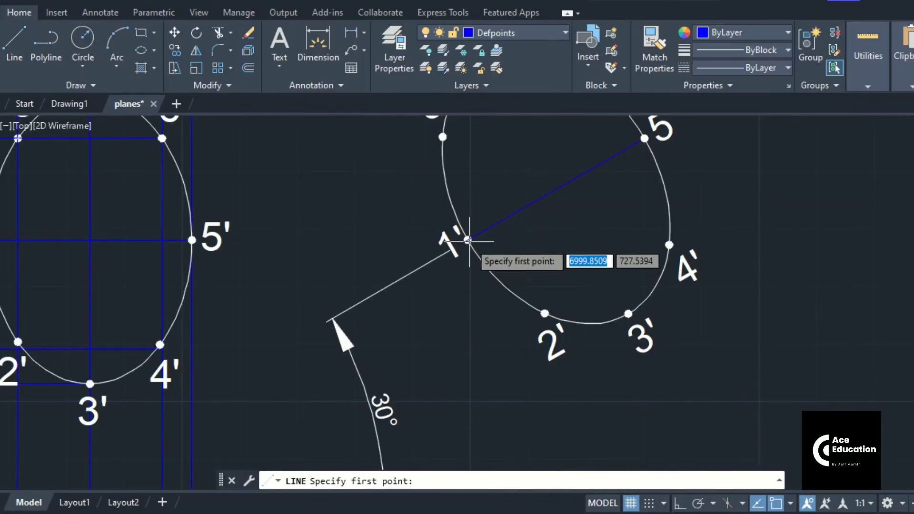
scroll(465, 238, up, 3)
click(455, 235)
scroll(455, 235, down, 4)
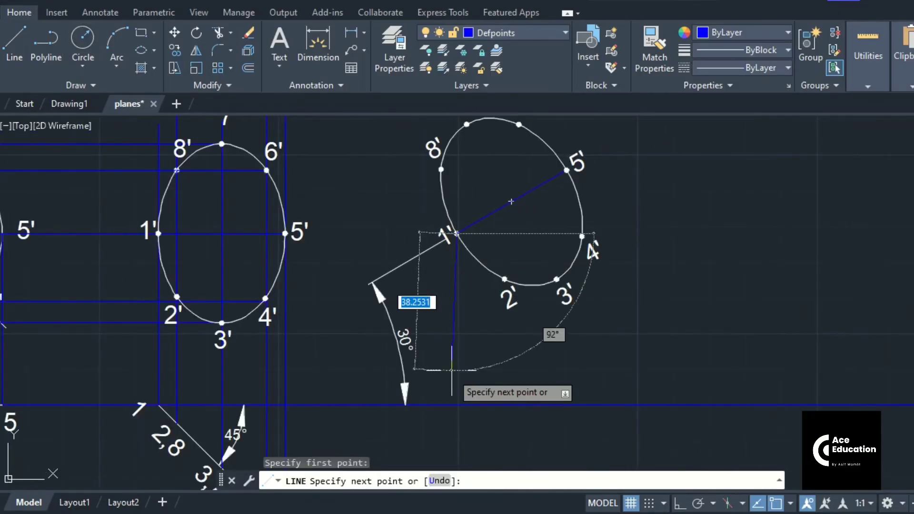
middle_drag(414, 334, 443, 119)
scroll(476, 138, up, 2)
click(679, 504)
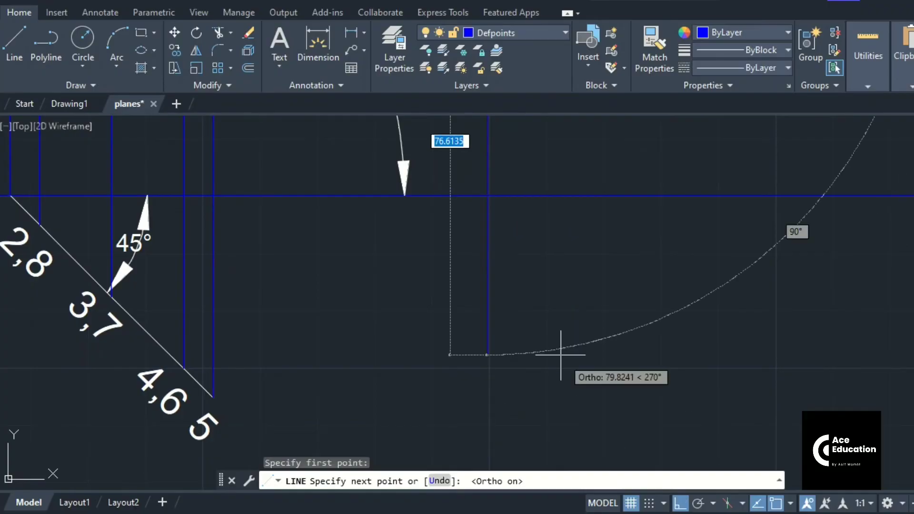
scroll(548, 381, down, 2)
scroll(513, 408, down, 2)
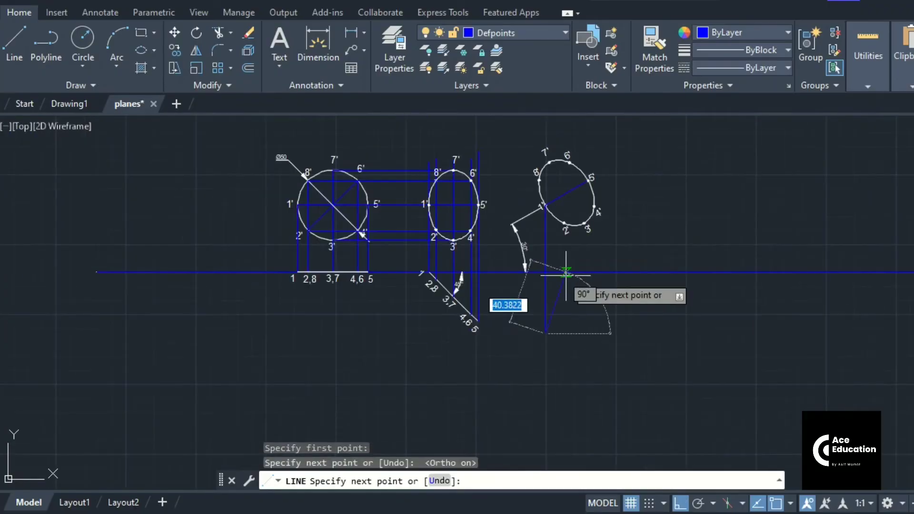
key(Escape)
Step: Drop vertical projectors from points 8' and 2' below the reference line
key(Return)
scroll(552, 214, up, 3)
scroll(555, 215, up, 3)
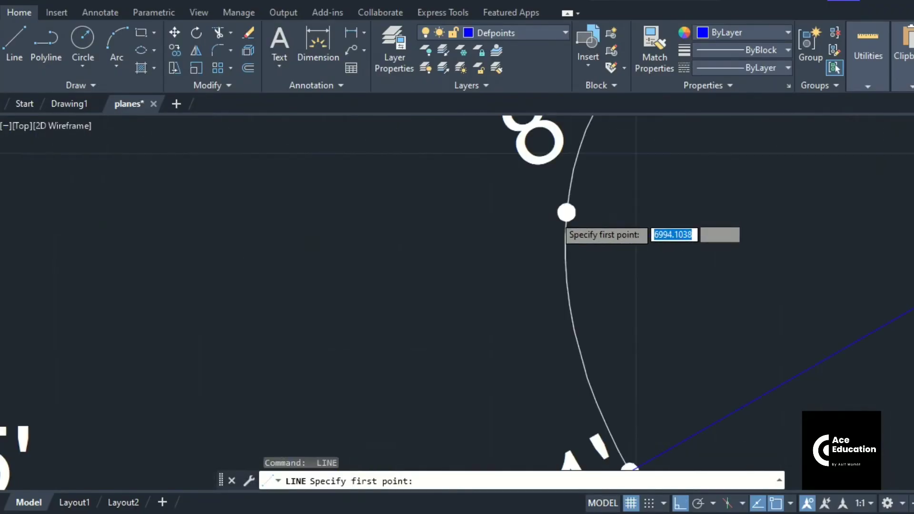
click(554, 215)
scroll(575, 210, down, 5)
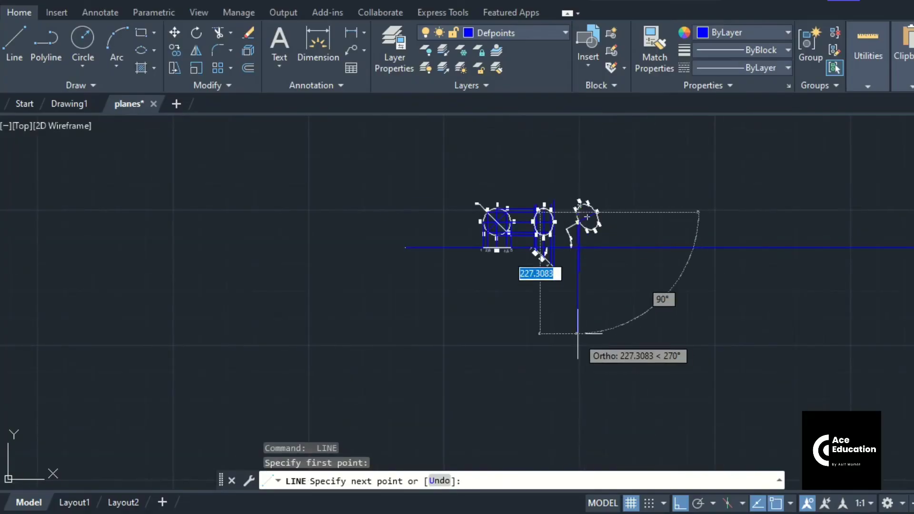
click(578, 282)
key(Escape)
scroll(567, 236, up, 7)
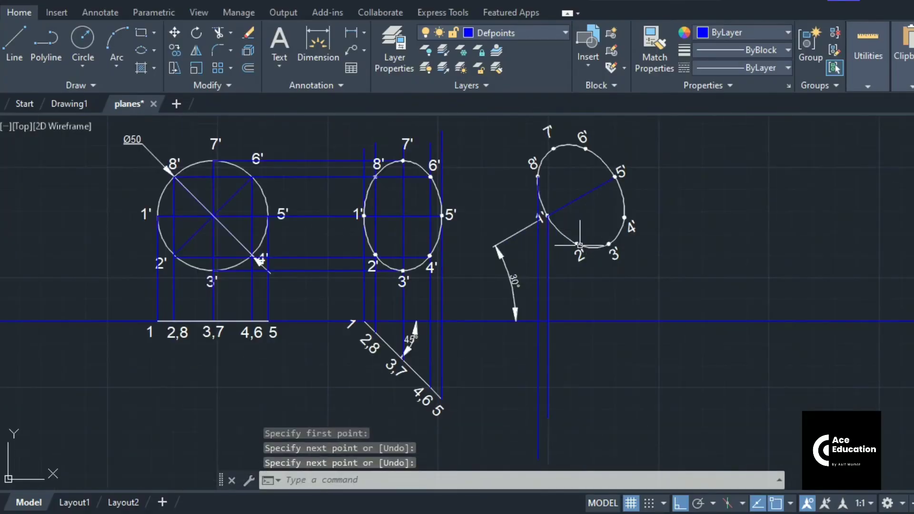
key(Return)
click(566, 237)
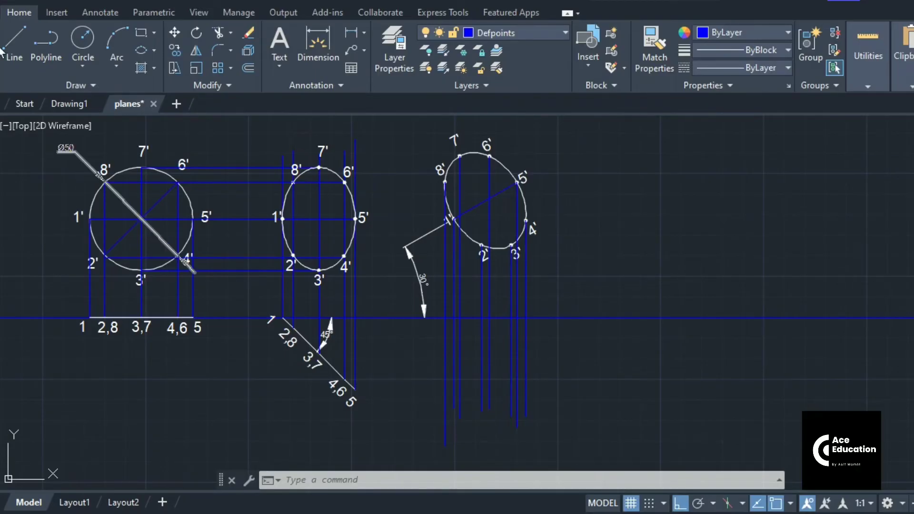
Step: Draw a horizontal projector from point 5 on the 45° edge view to beneath the vertical projectors
click(15, 46)
scroll(394, 376, up, 4)
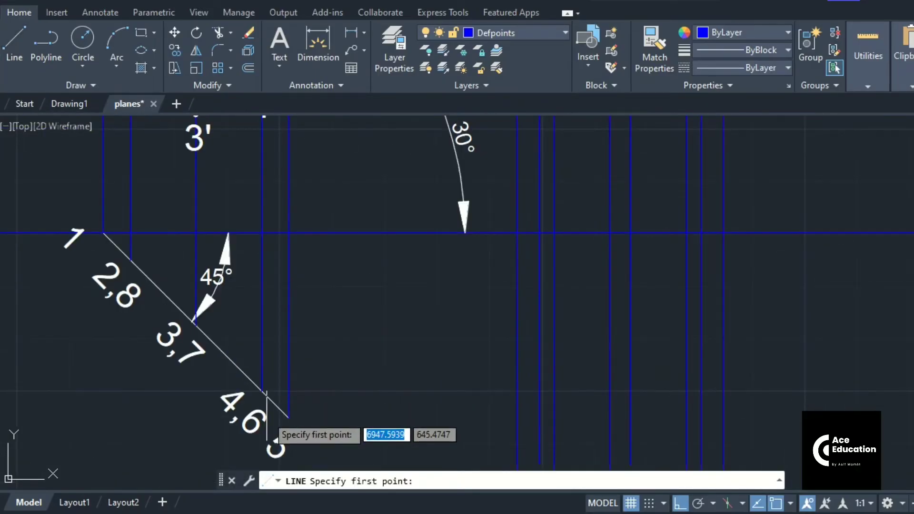
click(289, 418)
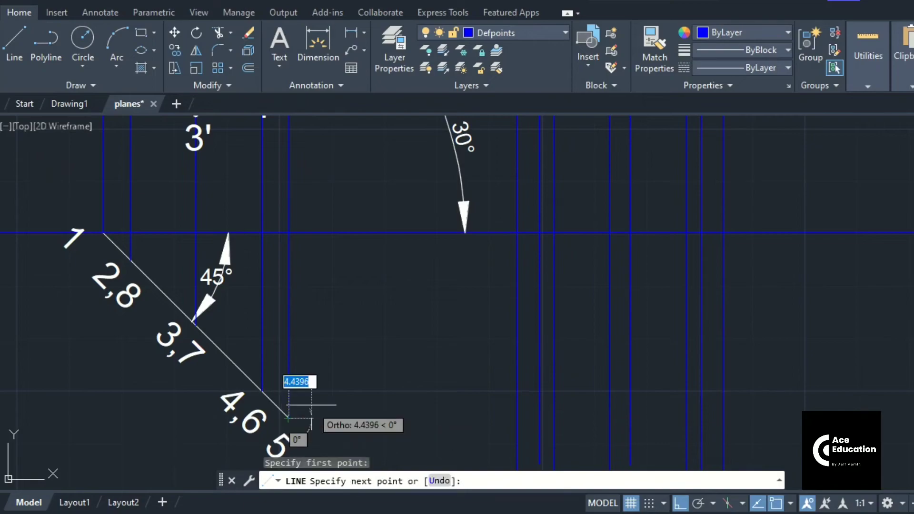
scroll(310, 404, down, 4)
scroll(564, 389, up, 2)
scroll(563, 388, down, 3)
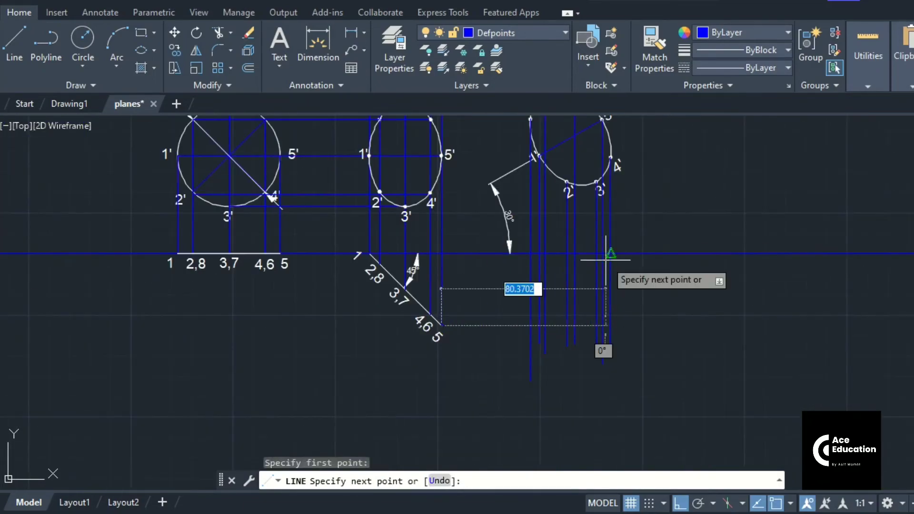
scroll(597, 181, up, 2)
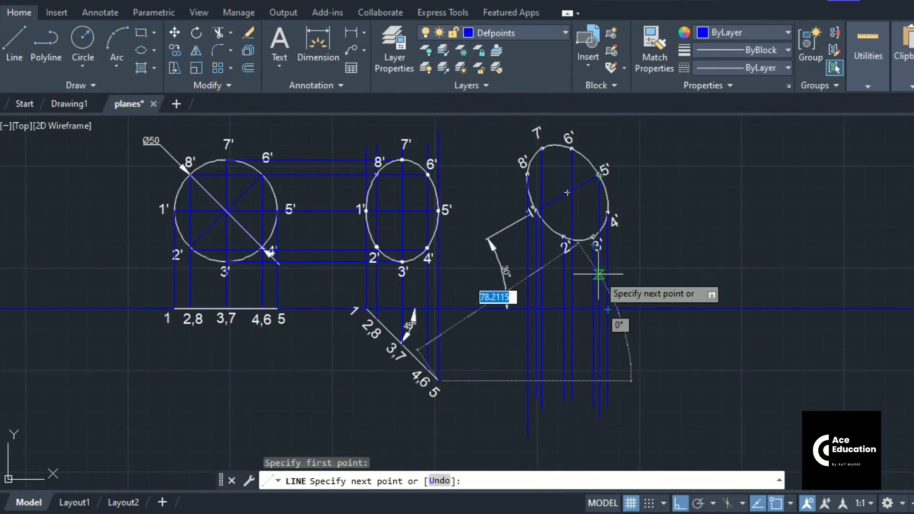
scroll(595, 405, up, 2)
scroll(595, 376, down, 2)
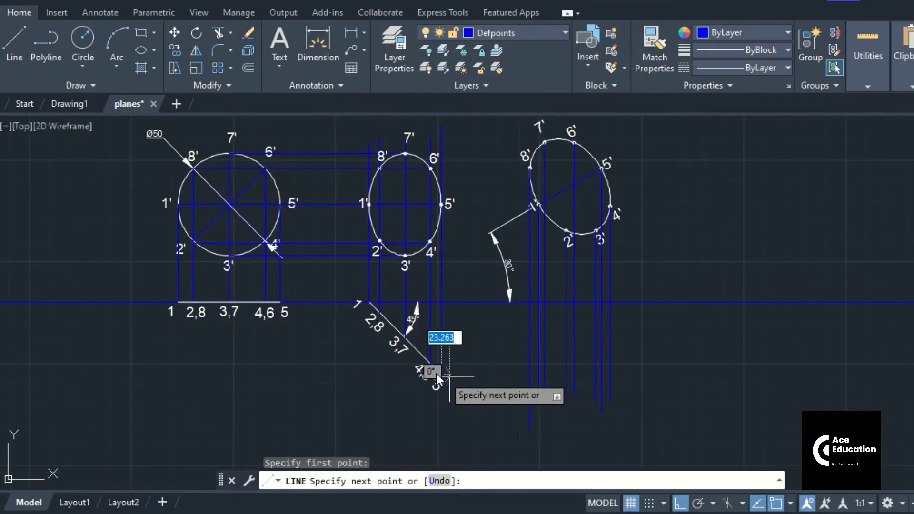
key(Escape)
key(Return)
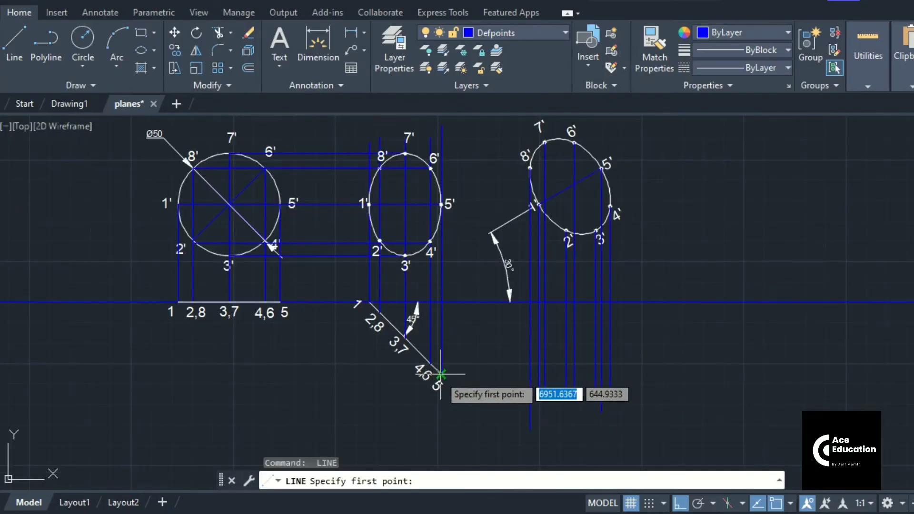
click(439, 373)
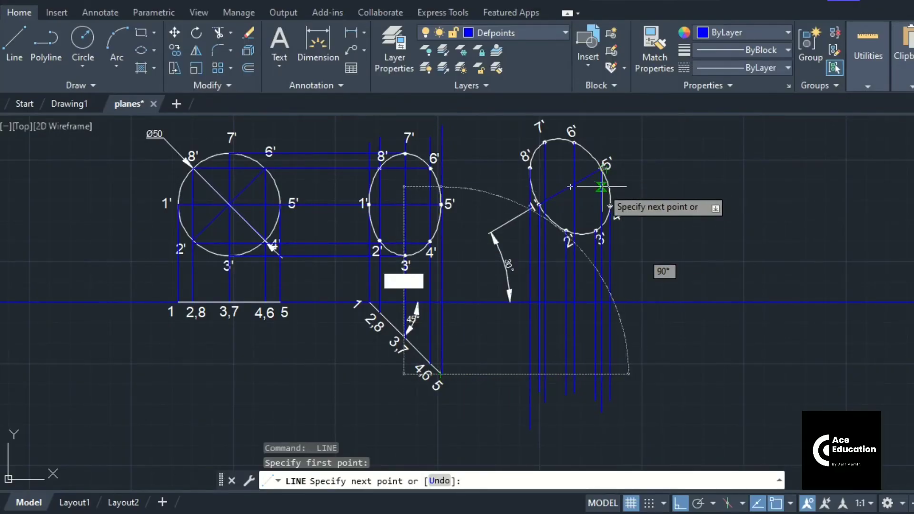
click(600, 374)
key(Return)
key(Return)
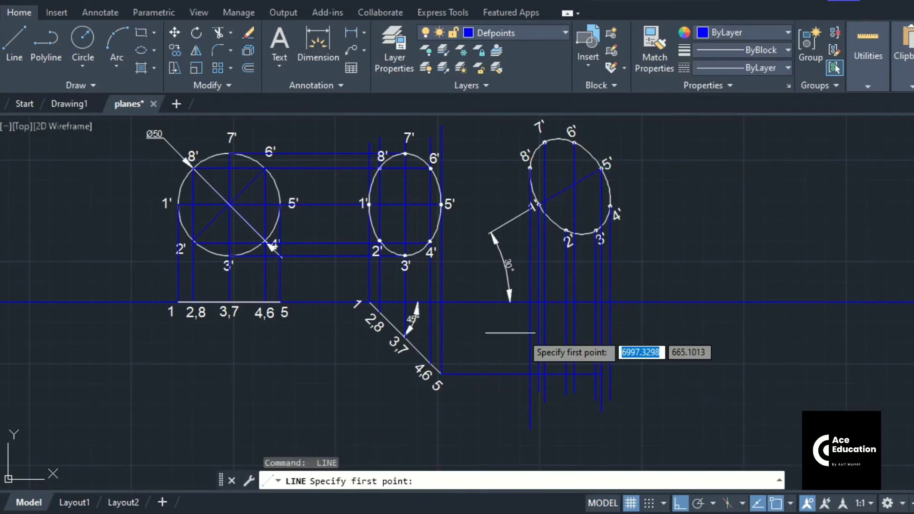
Step: Draw horizontal projectors from points 4,6, 3,7 and 2,8 across the vertical projectors
click(430, 364)
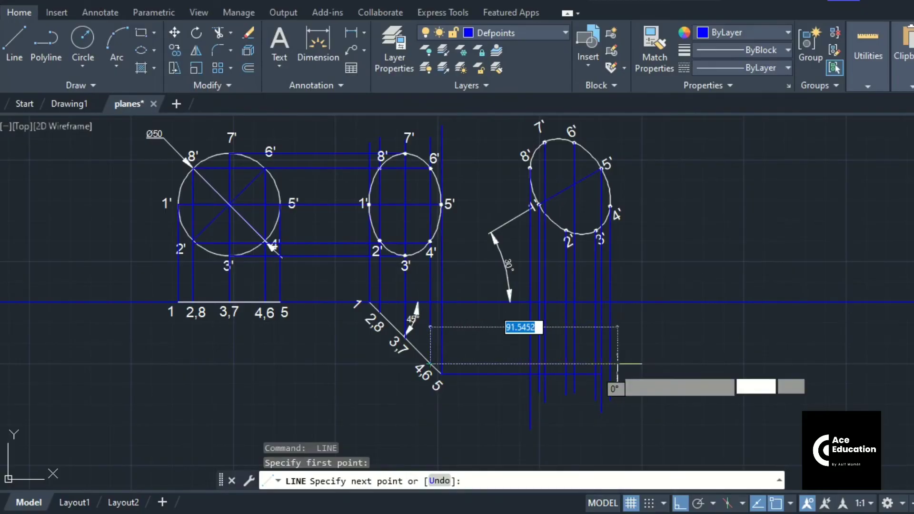
click(610, 365)
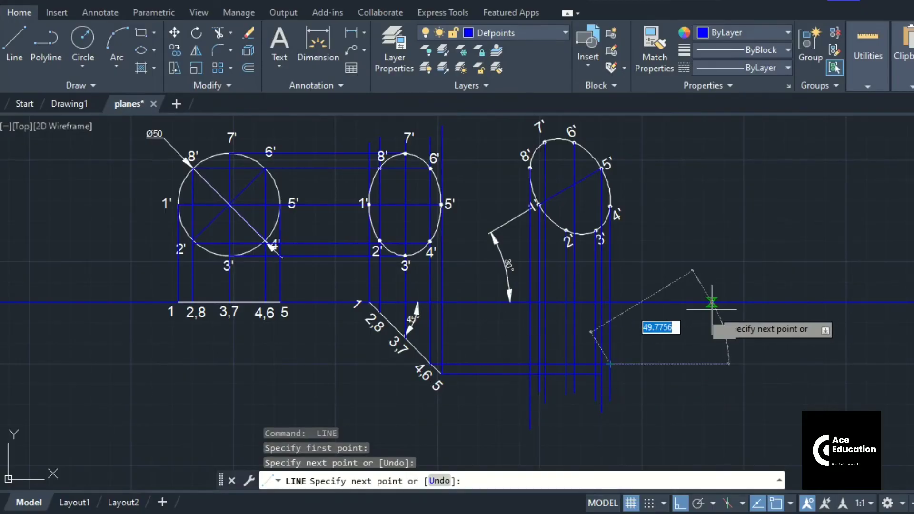
key(Return)
key(Return)
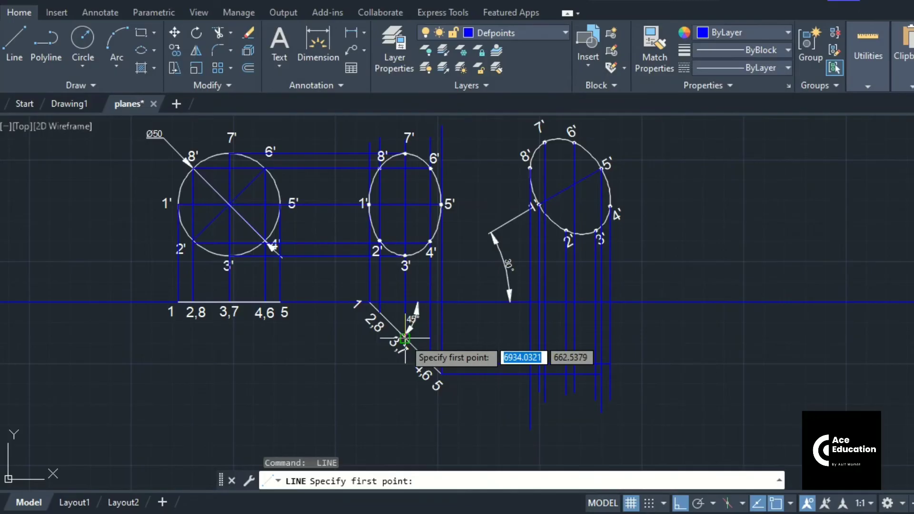
click(405, 339)
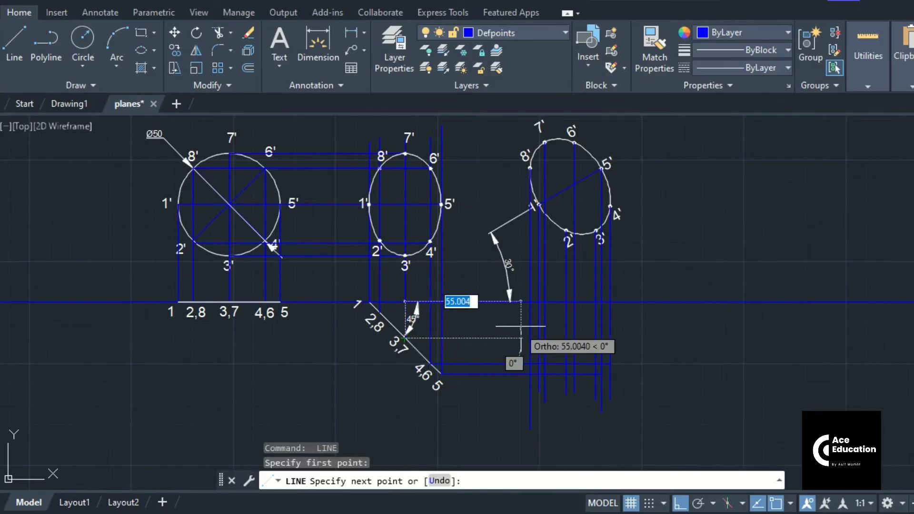
click(595, 338)
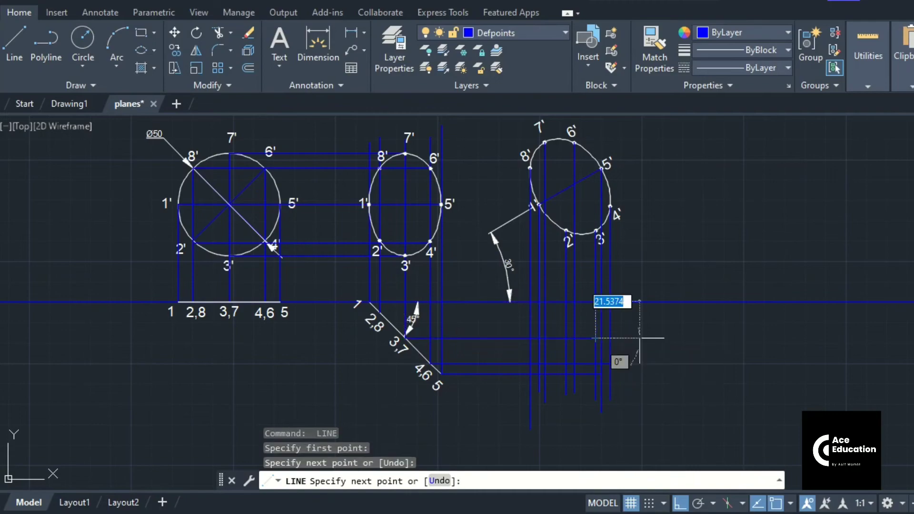
key(Return)
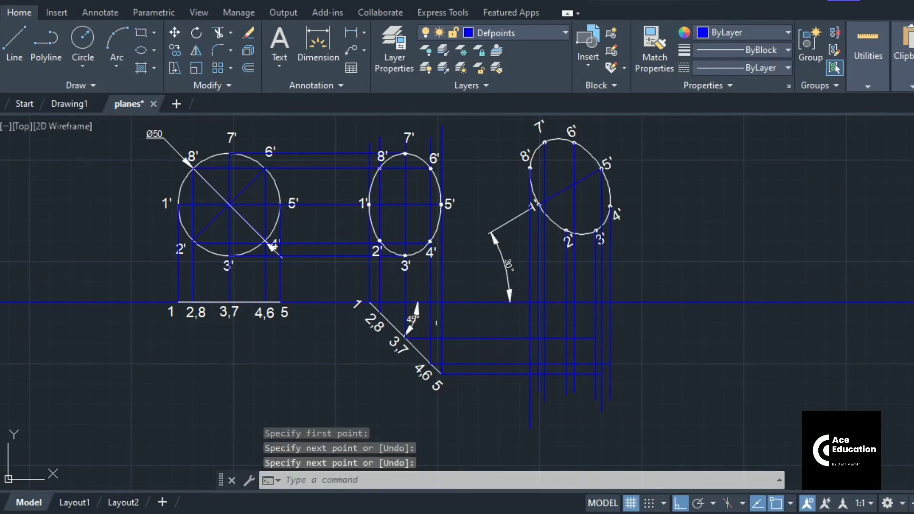
key(Return)
click(380, 313)
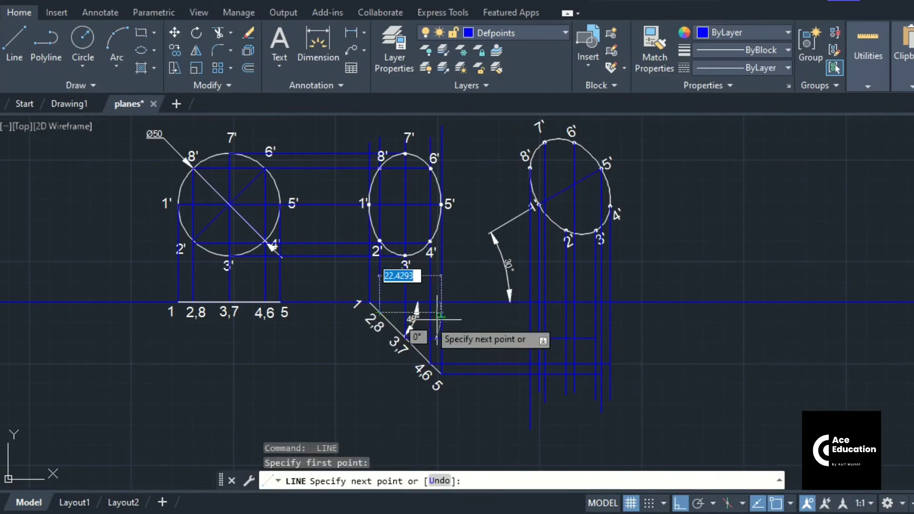
click(567, 313)
key(Escape)
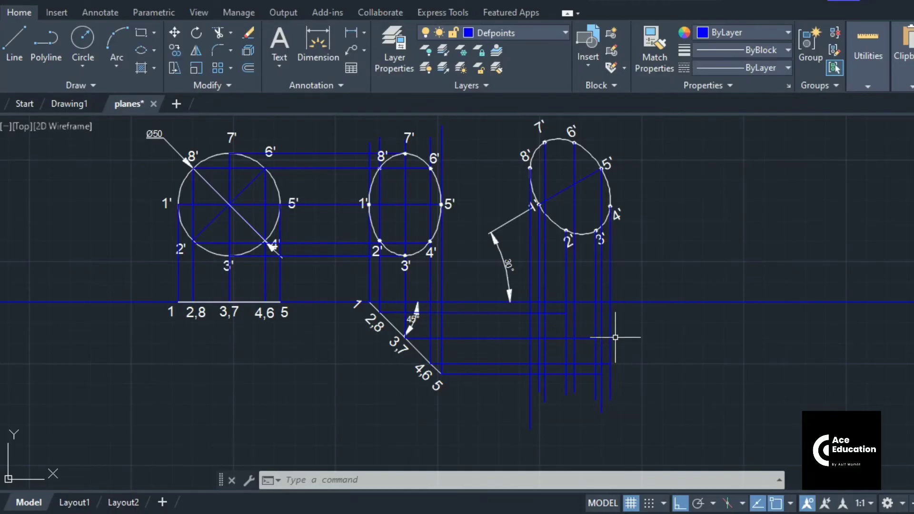
scroll(578, 245, up, 8)
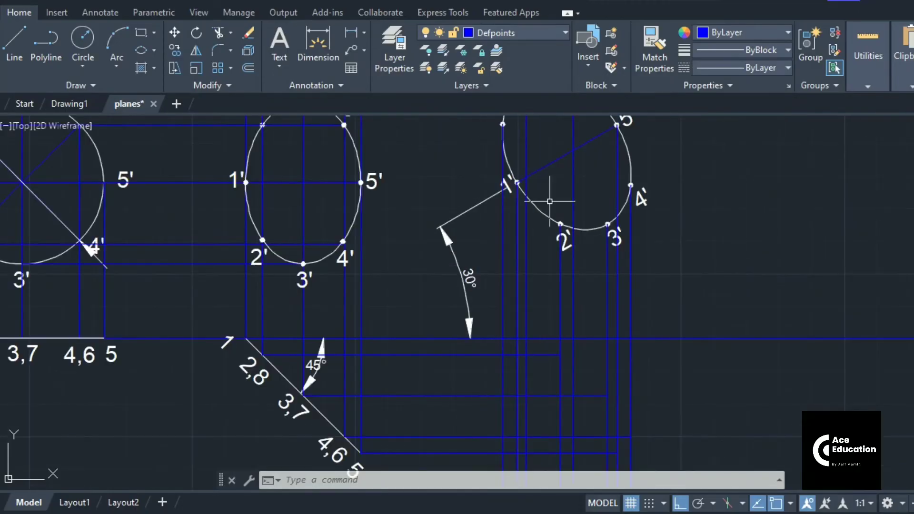
Step: Start copying the point marker at 2', using 2' as the base point
text(co)
key(space)
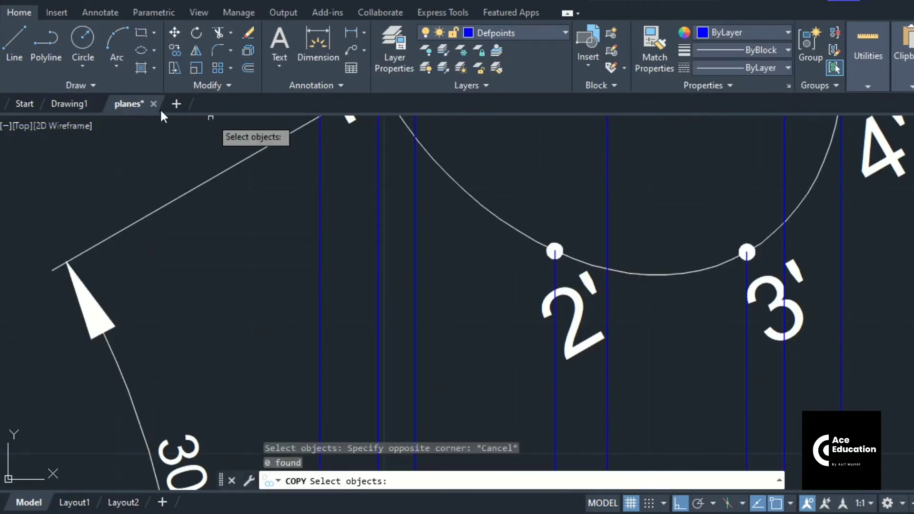
click(174, 50)
click(518, 208)
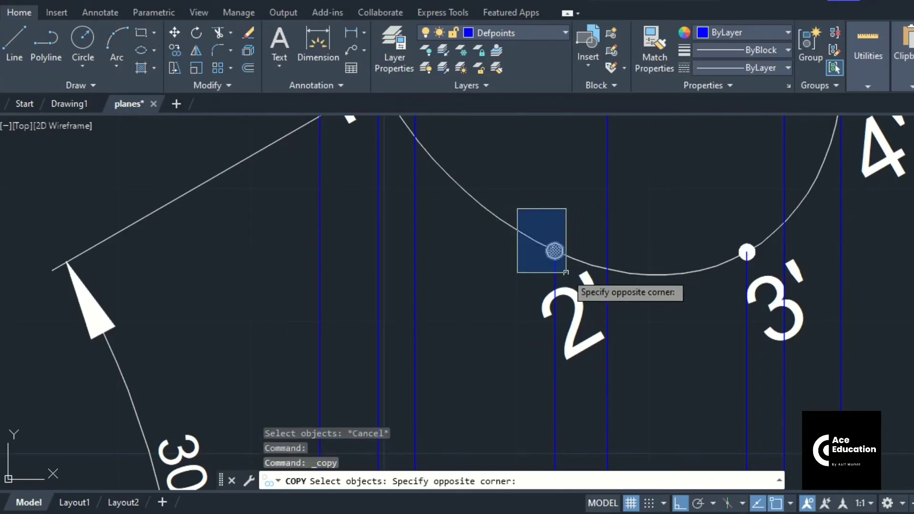
click(565, 272)
key(space)
click(554, 251)
Step: Place marker copies at the first three projector intersections below the reference line
scroll(552, 248, down, 7)
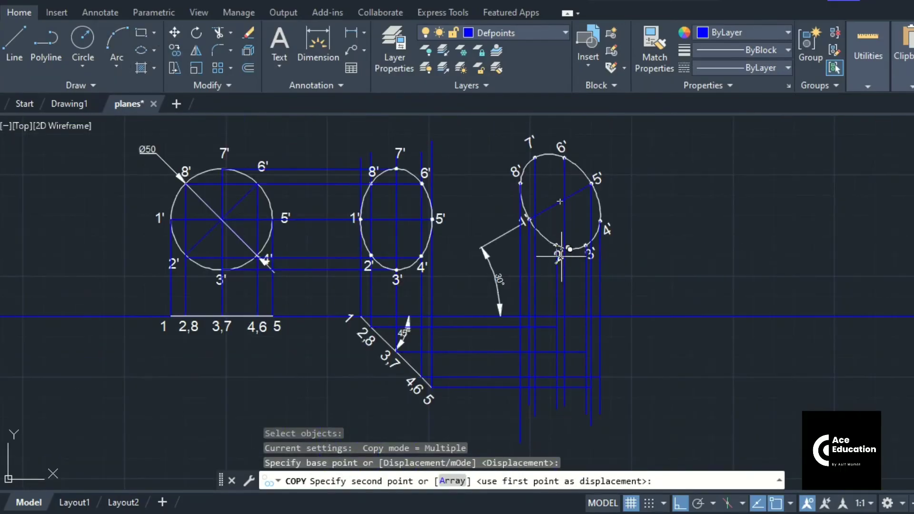
scroll(550, 348, up, 2)
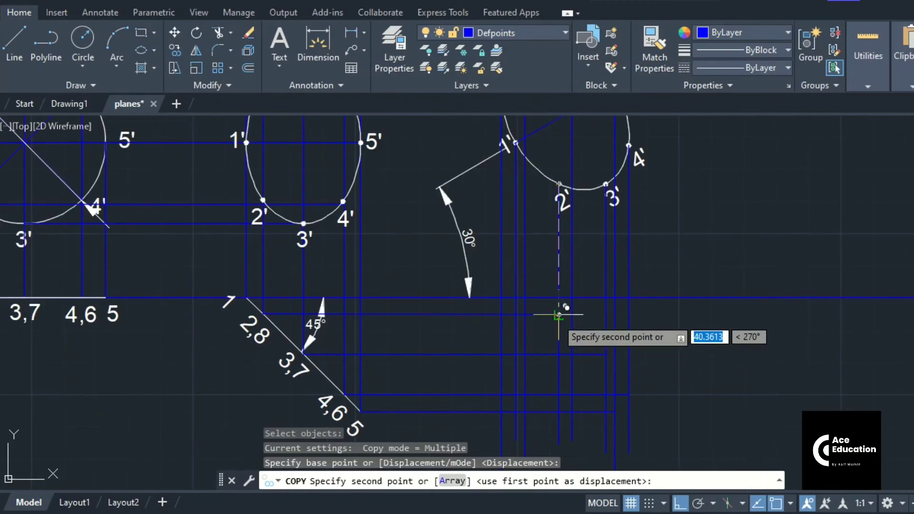
scroll(560, 312, up, 2)
click(562, 310)
scroll(564, 311, down, 5)
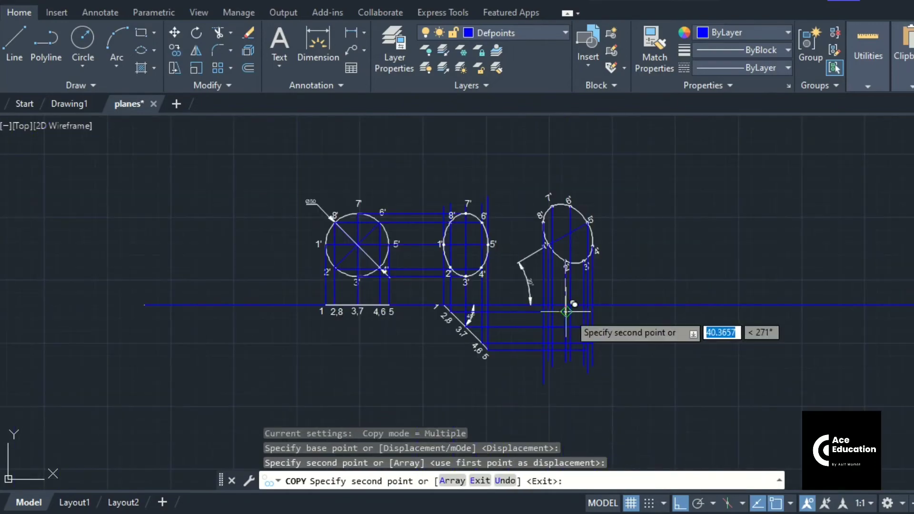
scroll(562, 310, up, 3)
scroll(557, 312, down, 3)
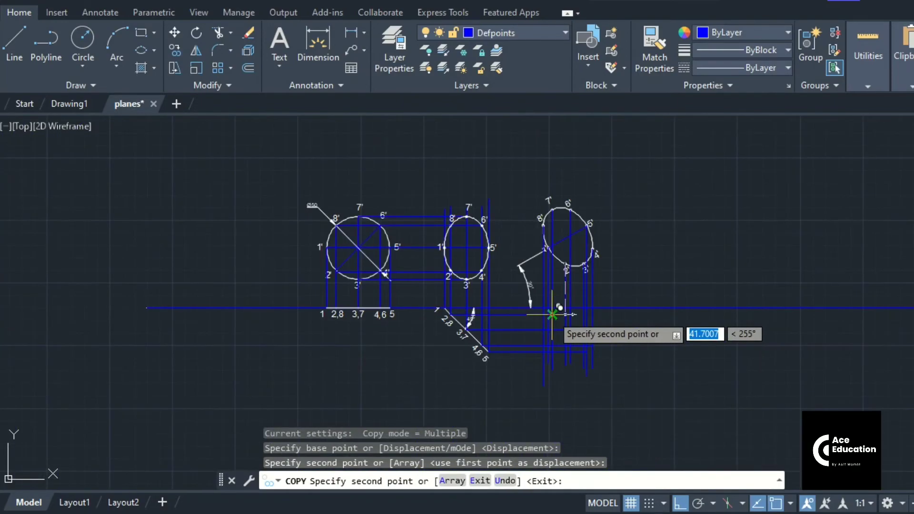
scroll(551, 316, up, 2)
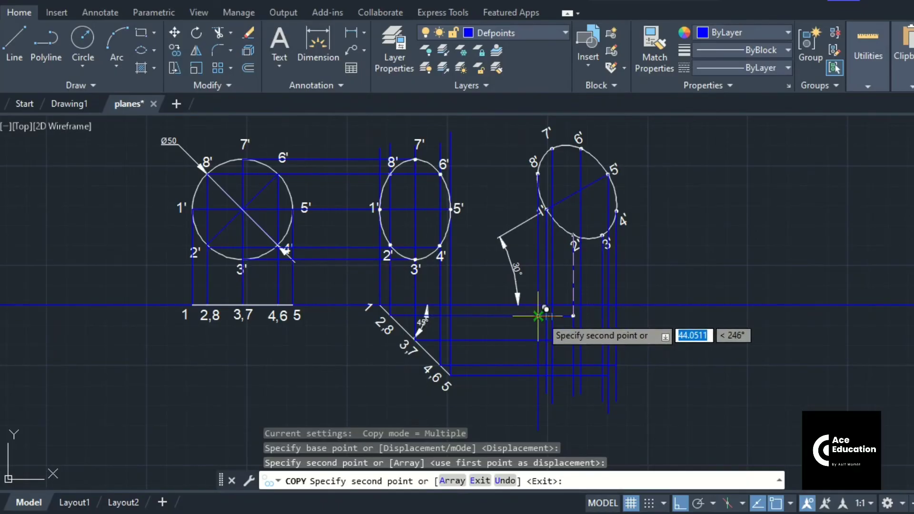
scroll(540, 316, up, 2)
click(534, 315)
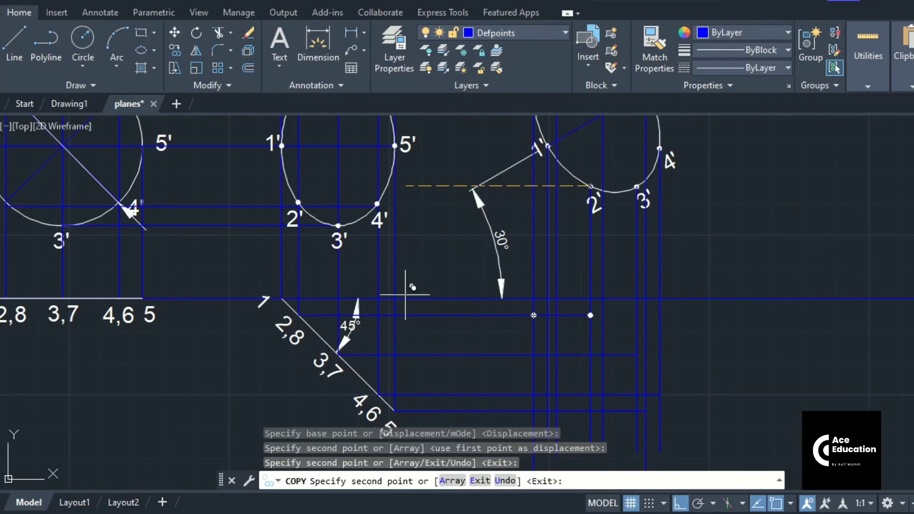
middle_drag(496, 286, 485, 320)
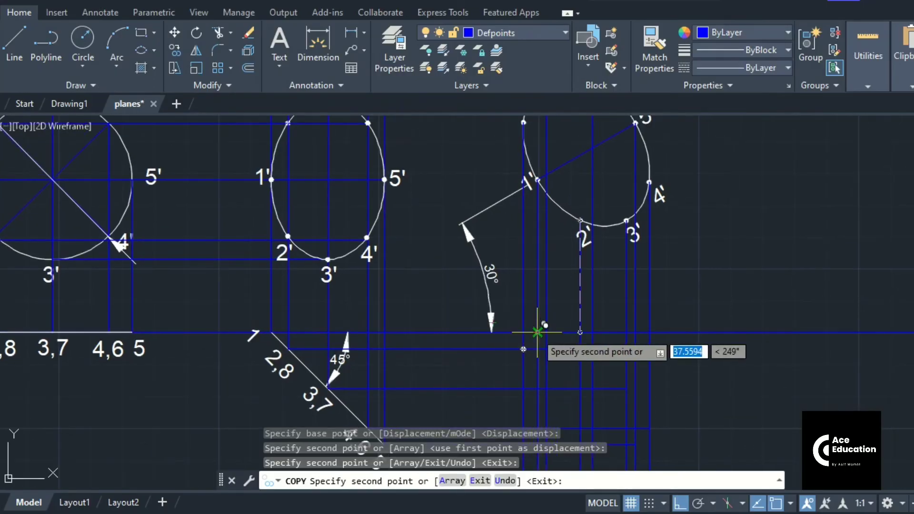
click(538, 443)
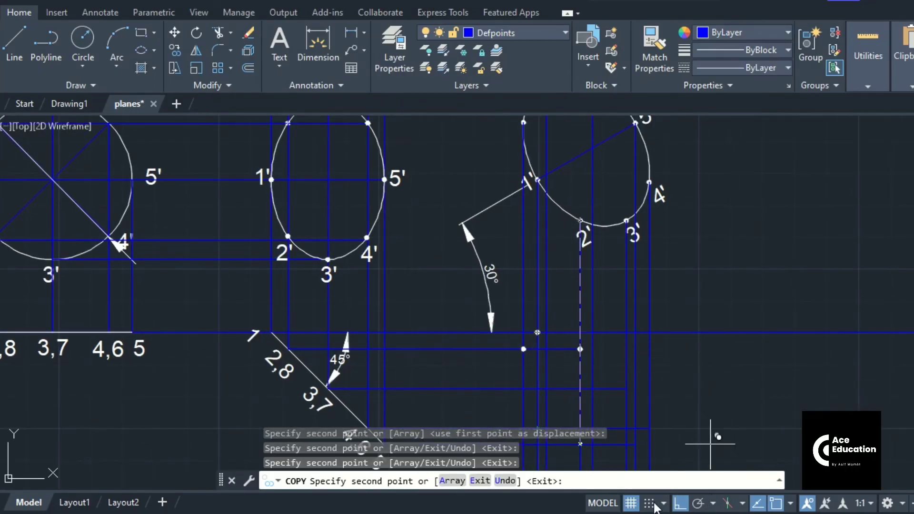
Step: With Ortho off, mark the remaining projector intersections of the final top view
click(679, 503)
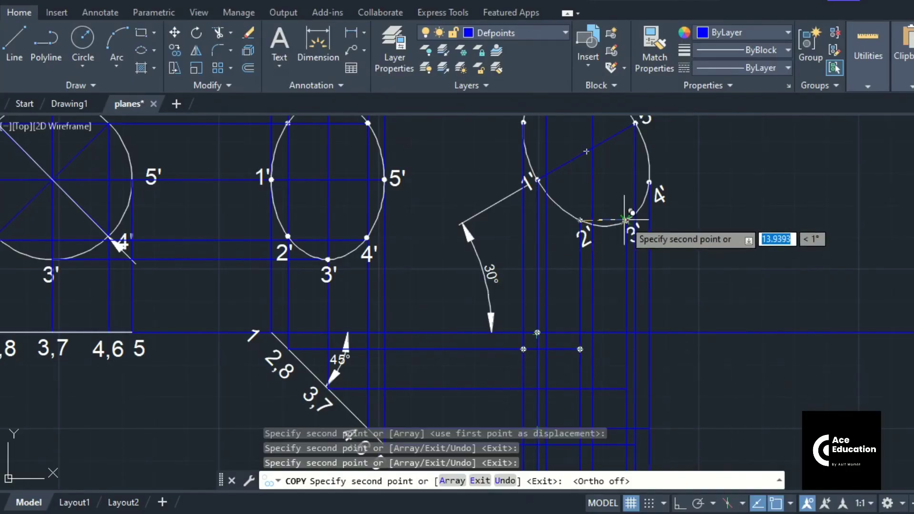
middle_drag(628, 398, 628, 347)
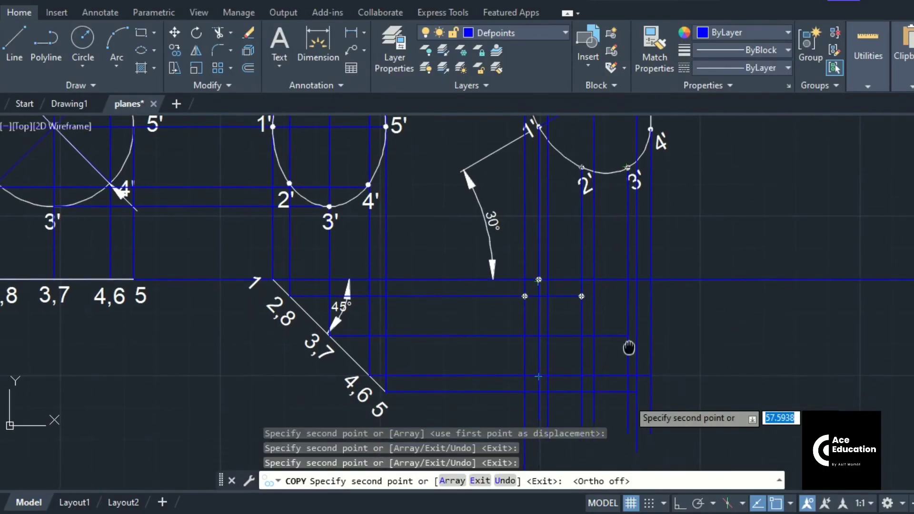
scroll(616, 330, up, 4)
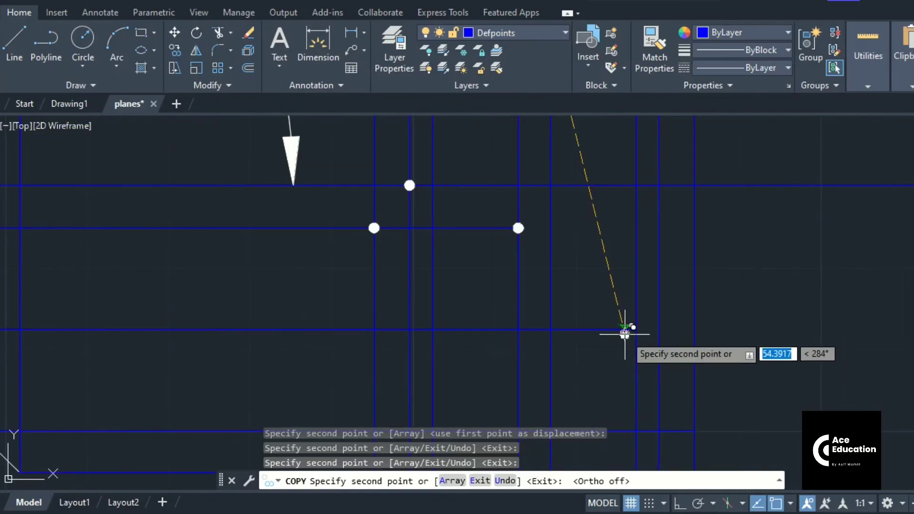
scroll(636, 329, down, 5)
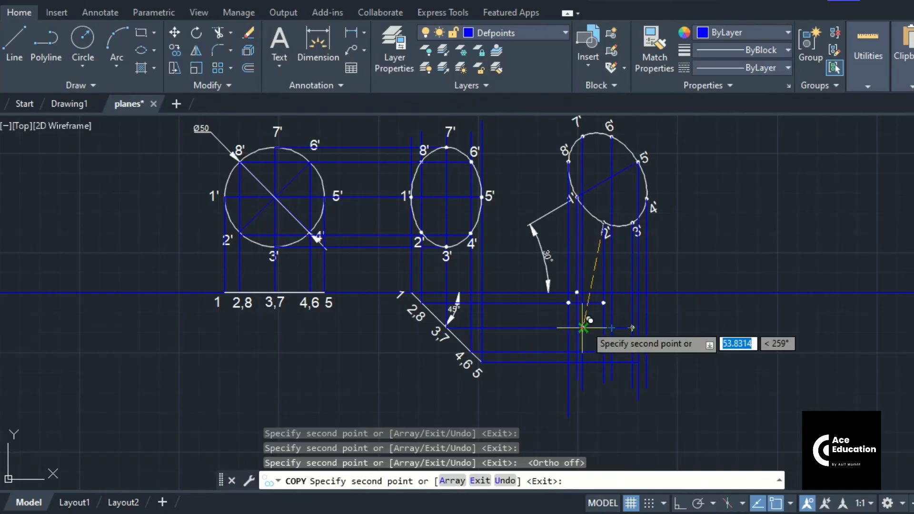
click(607, 179)
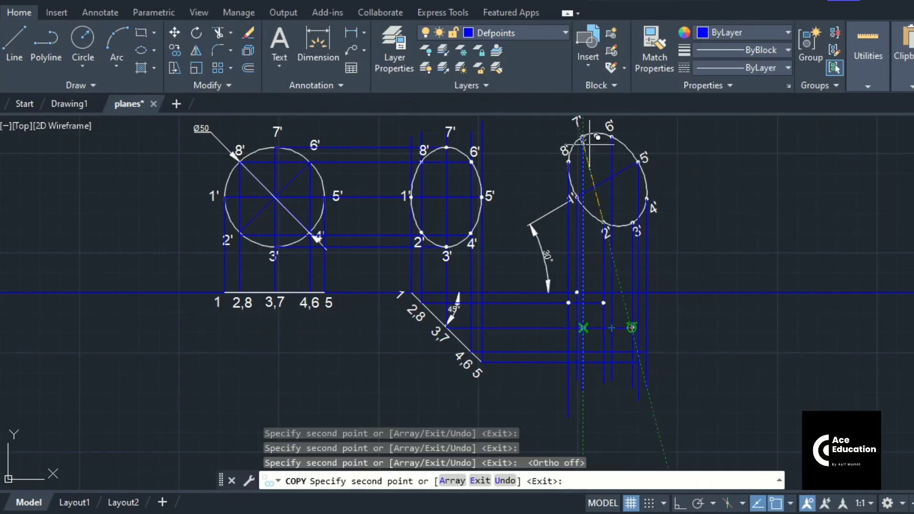
click(581, 328)
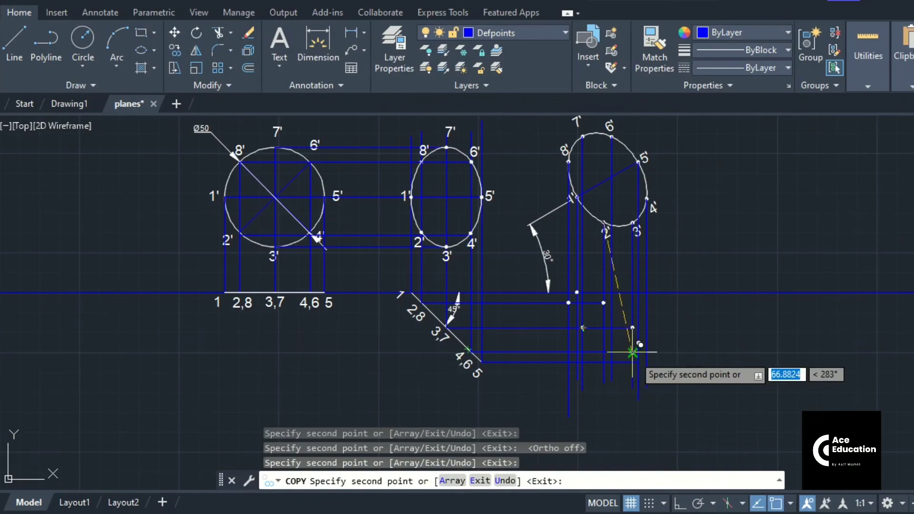
scroll(638, 349, up, 4)
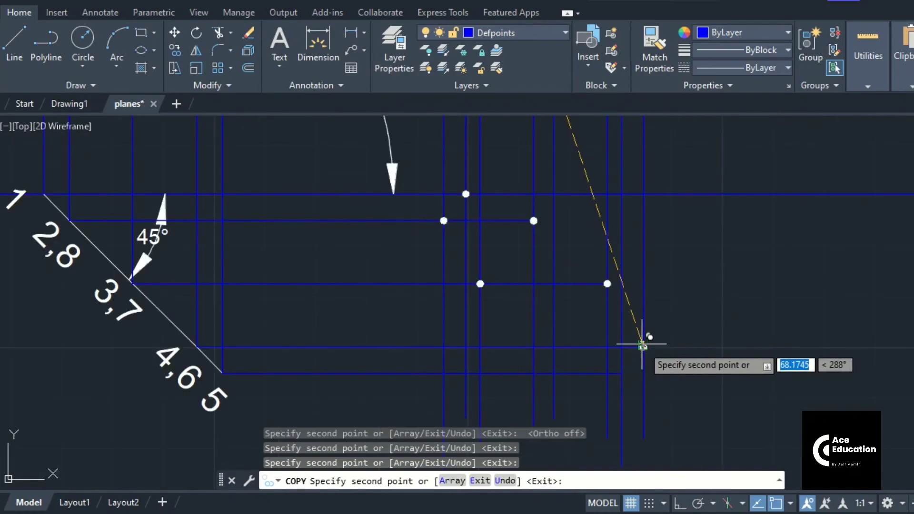
scroll(642, 344, down, 5)
scroll(616, 355, up, 4)
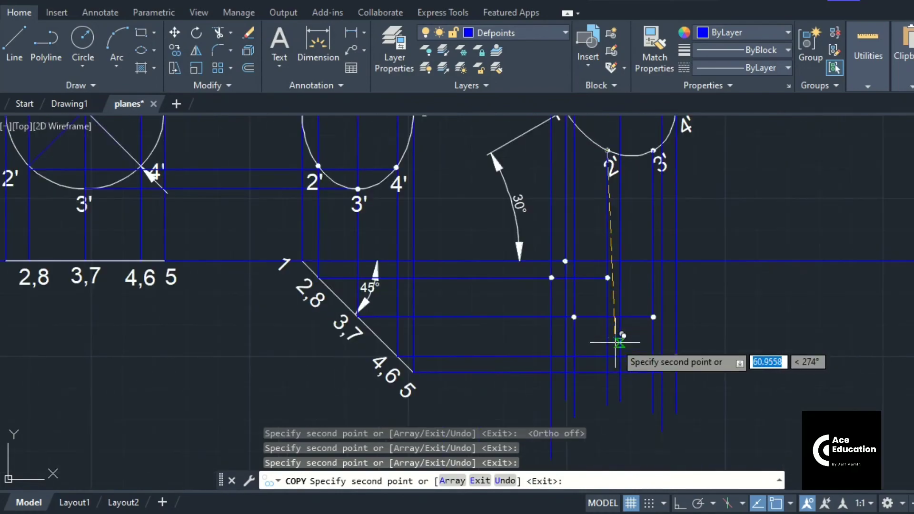
scroll(619, 342, down, 2)
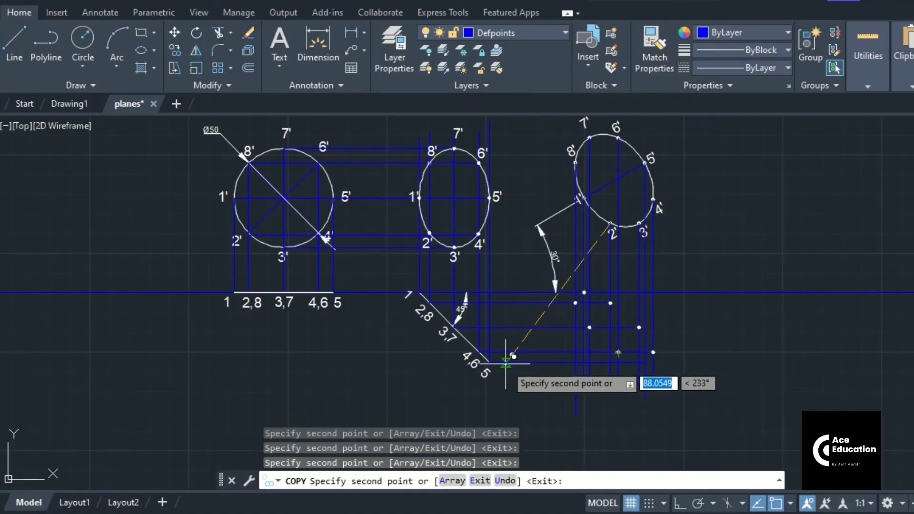
scroll(645, 361, up, 3)
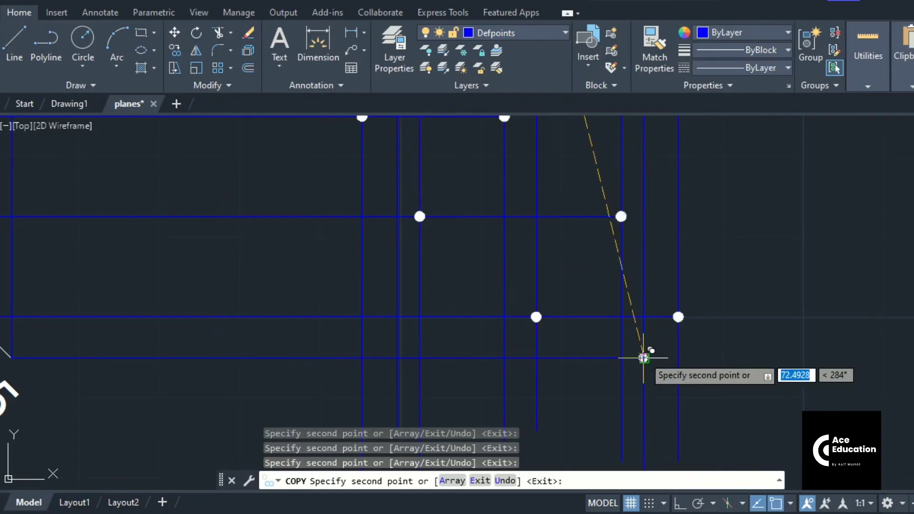
click(644, 357)
key(Escape)
scroll(704, 245, down, 3)
scroll(704, 242, down, 1)
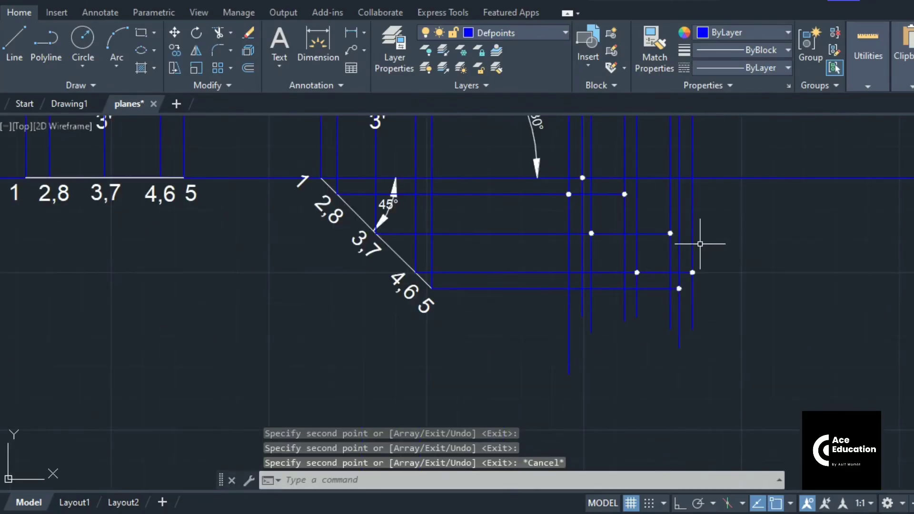
middle_drag(704, 240, 487, 277)
scroll(610, 330, down, 2)
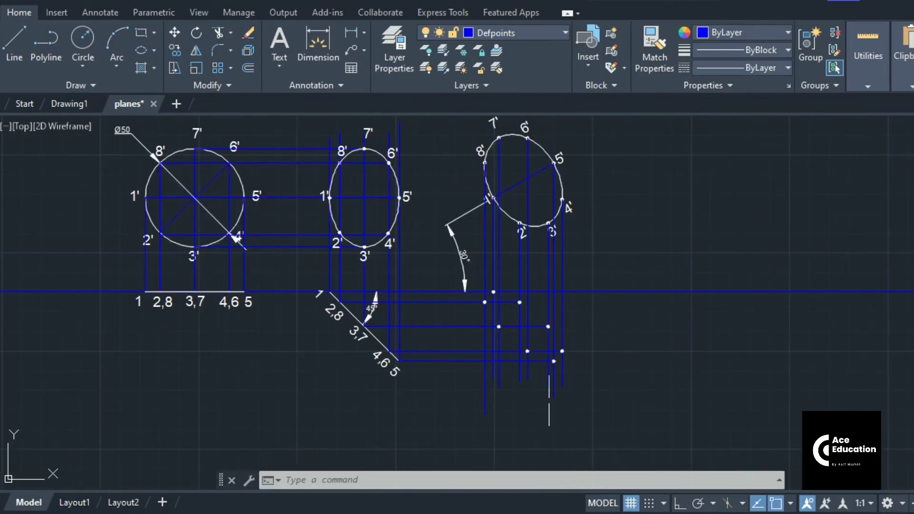
scroll(551, 311, down, 1)
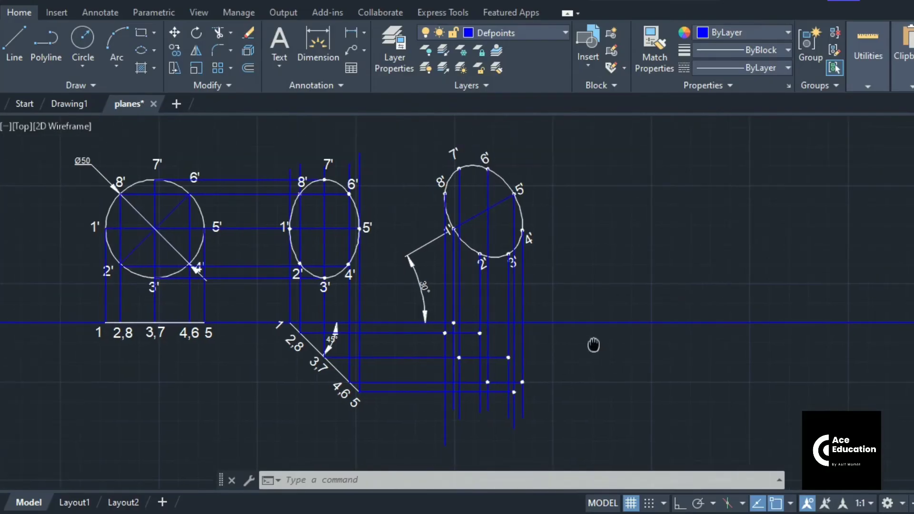
scroll(577, 343, up, 1)
scroll(487, 267, up, 4)
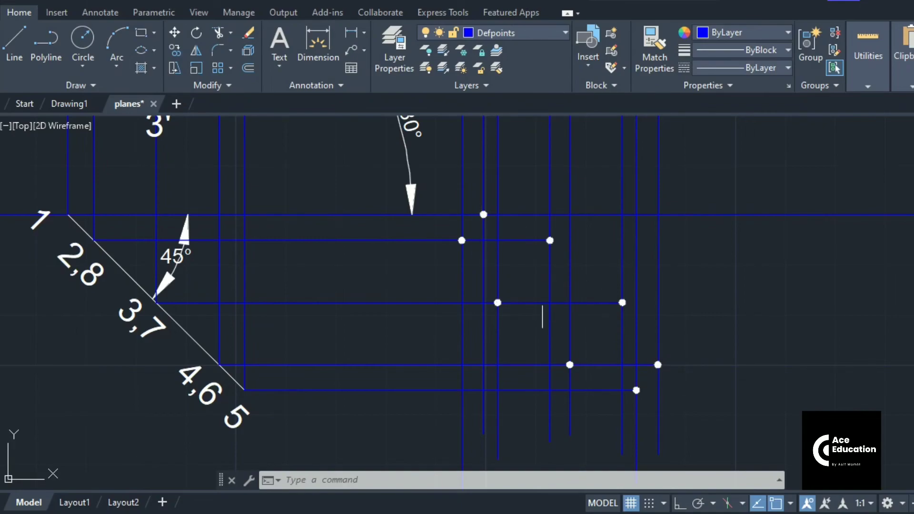
Step: Draw short lines joining the end points of the plotted grid
click(15, 45)
scroll(465, 236, up, 3)
click(446, 238)
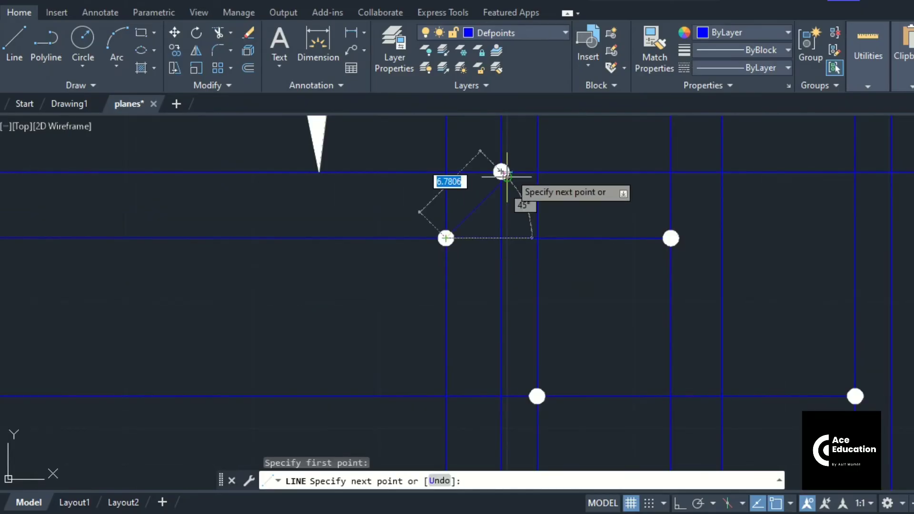
click(495, 175)
scroll(555, 246, down, 5)
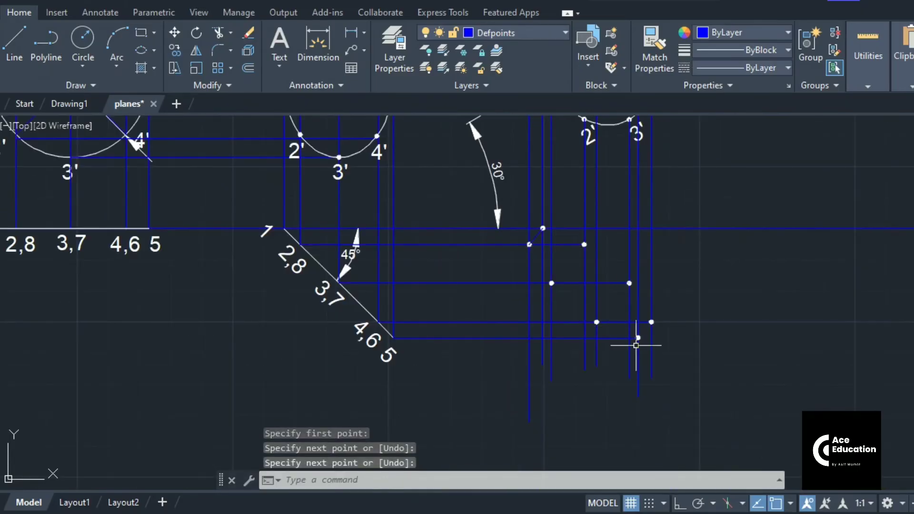
key(Return)
key(Return)
scroll(636, 339, up, 5)
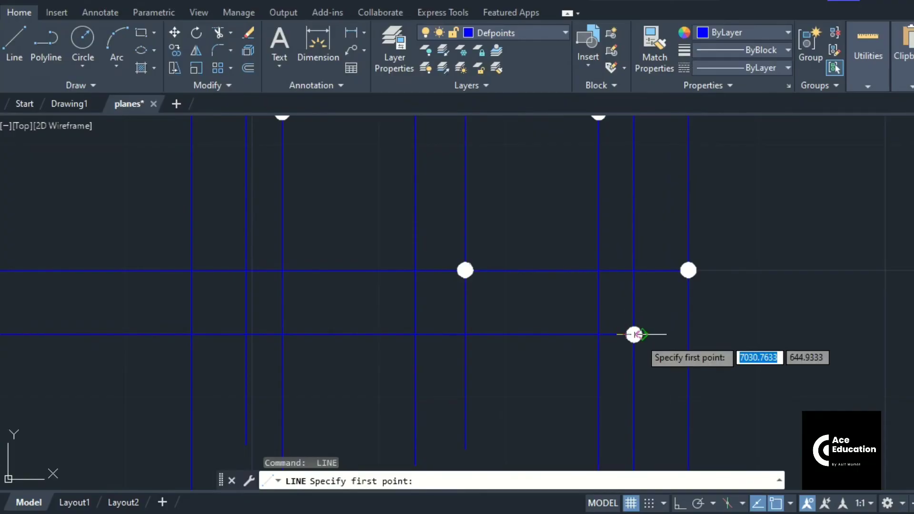
scroll(633, 334, up, 4)
click(636, 331)
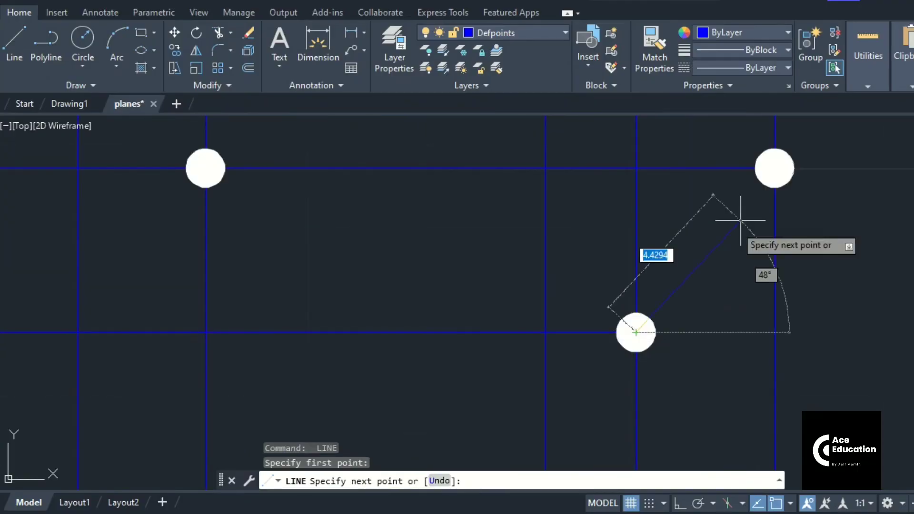
click(774, 167)
scroll(774, 167, down, 4)
middle_drag(761, 224, 723, 317)
key(Escape)
scroll(723, 318, down, 5)
scroll(638, 247, up, 3)
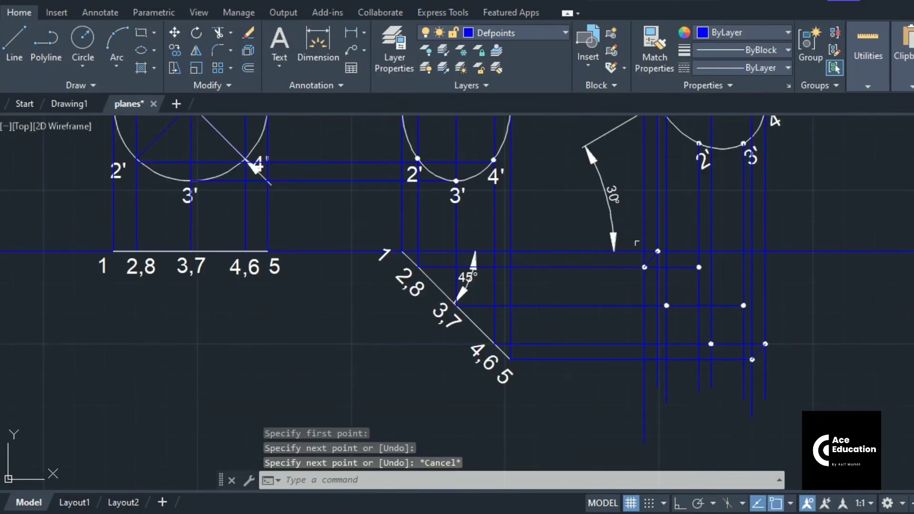
middle_drag(638, 247, 472, 186)
Step: Draw a diagonal axis line between two plotted points across the grid
click(14, 40)
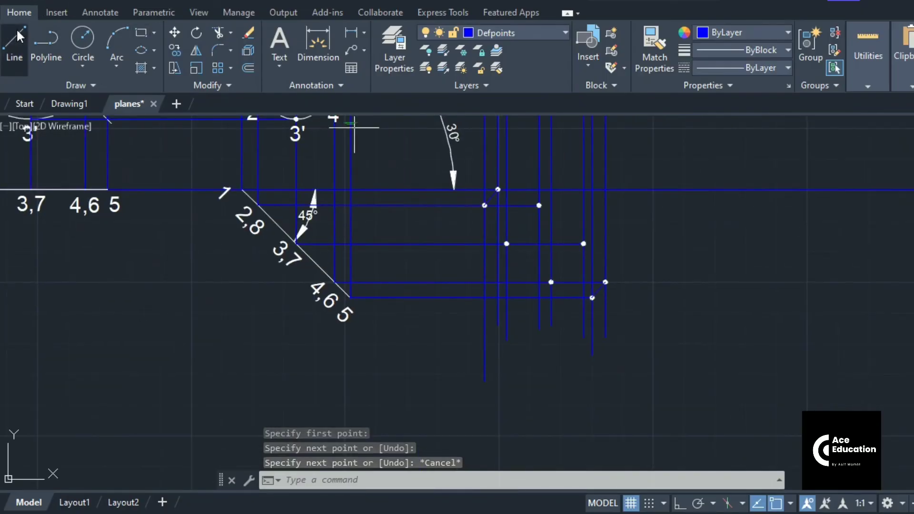
scroll(607, 288, up, 4)
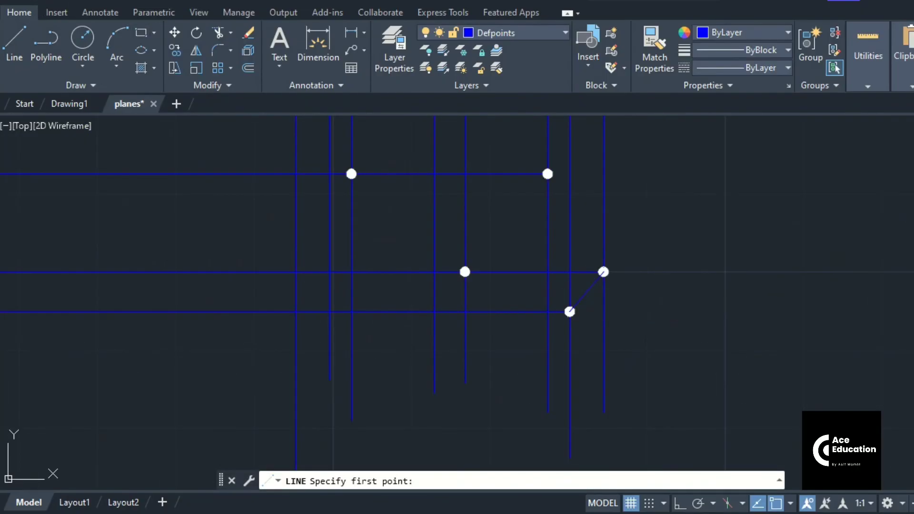
scroll(586, 292, down, 3)
click(588, 287)
scroll(467, 194, up, 4)
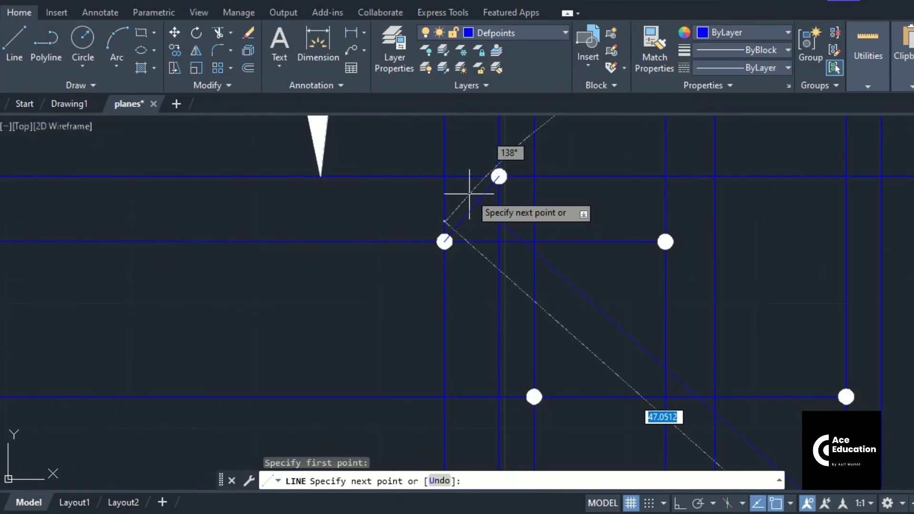
click(472, 208)
key(Escape)
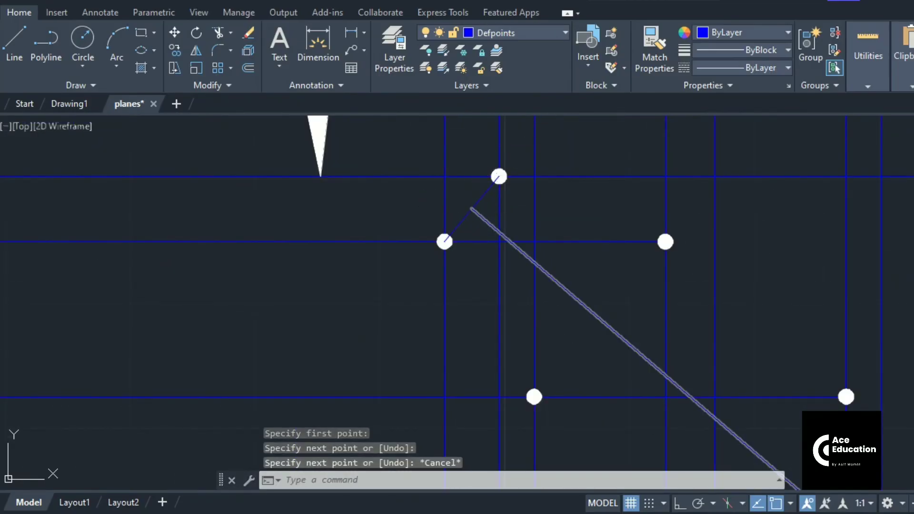
Step: Grip-stretch both ends of the diagonal past the outermost plotted points
click(473, 206)
click(471, 208)
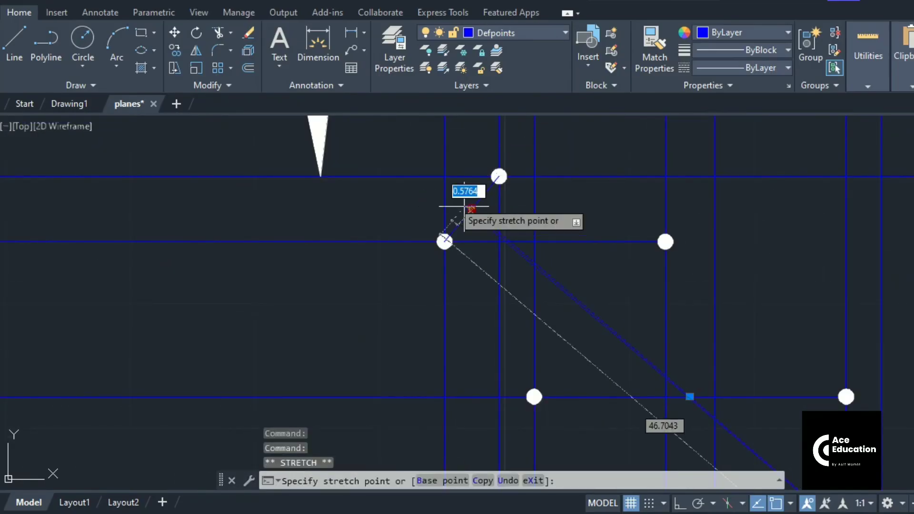
click(401, 148)
scroll(404, 152, down, 2)
scroll(725, 432, up, 2)
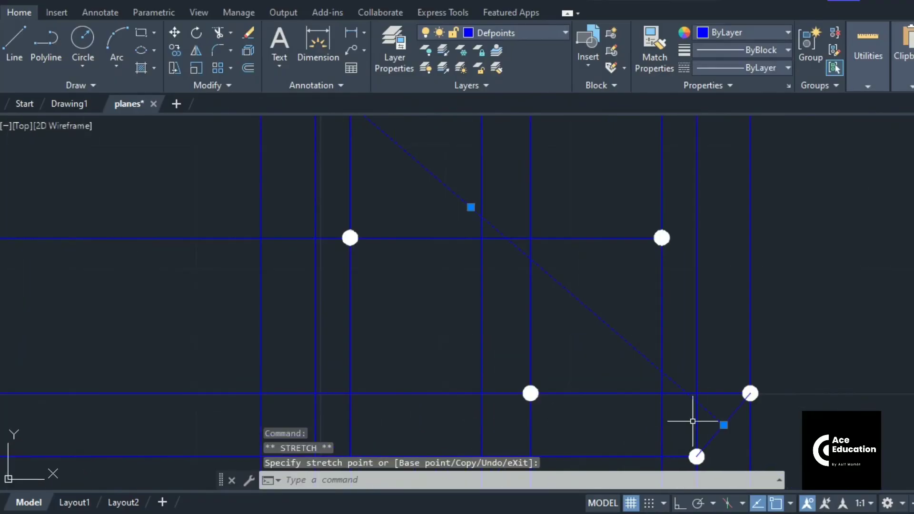
middle_drag(693, 420, 576, 308)
click(590, 307)
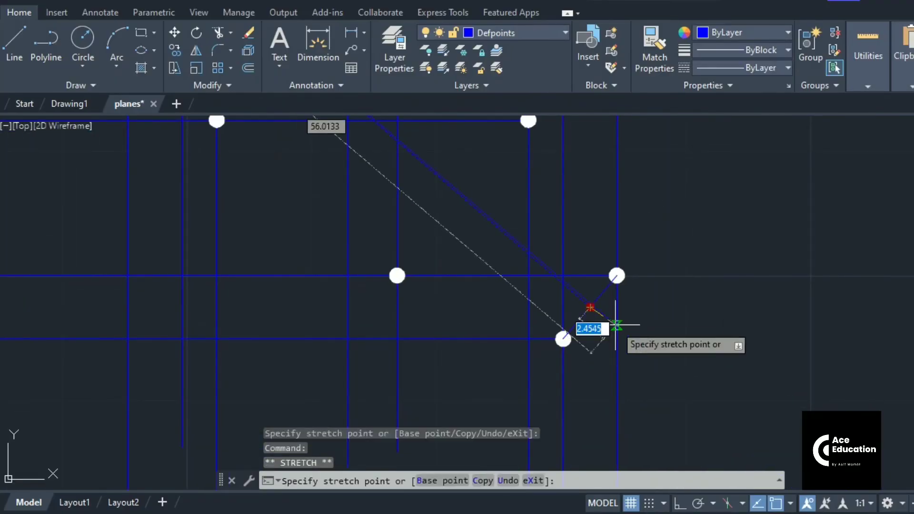
click(658, 367)
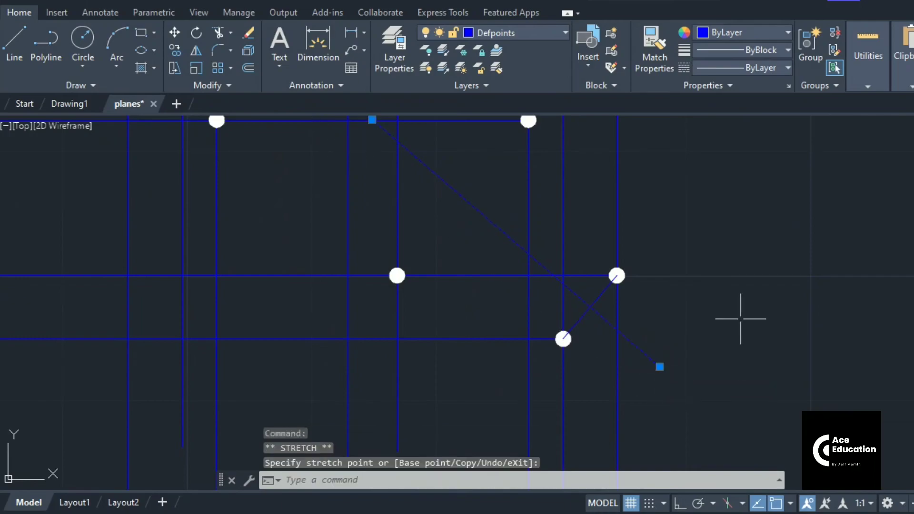
scroll(704, 308, down, 4)
middle_drag(703, 308, 736, 369)
key(Escape)
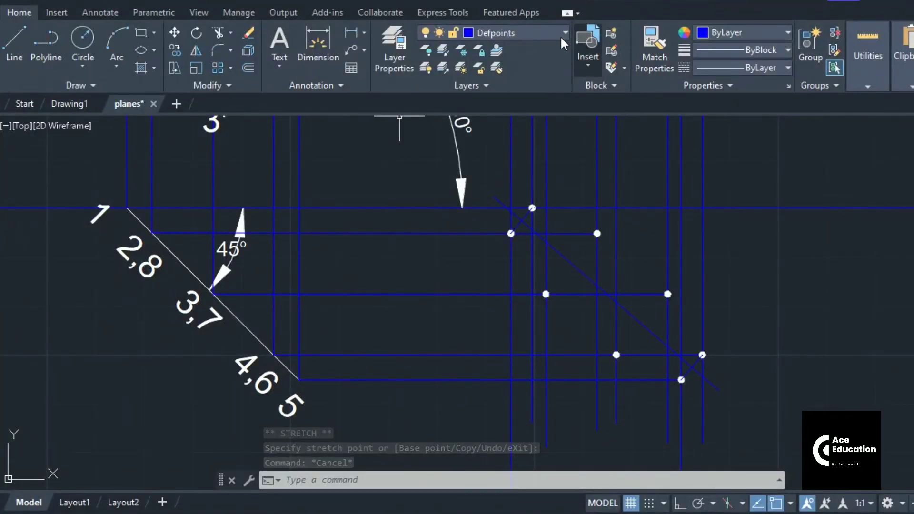
click(511, 31)
Step: On layer 0, draw an Axis,End ellipse using the diagonal's ends, with its width through a plotted point
click(514, 49)
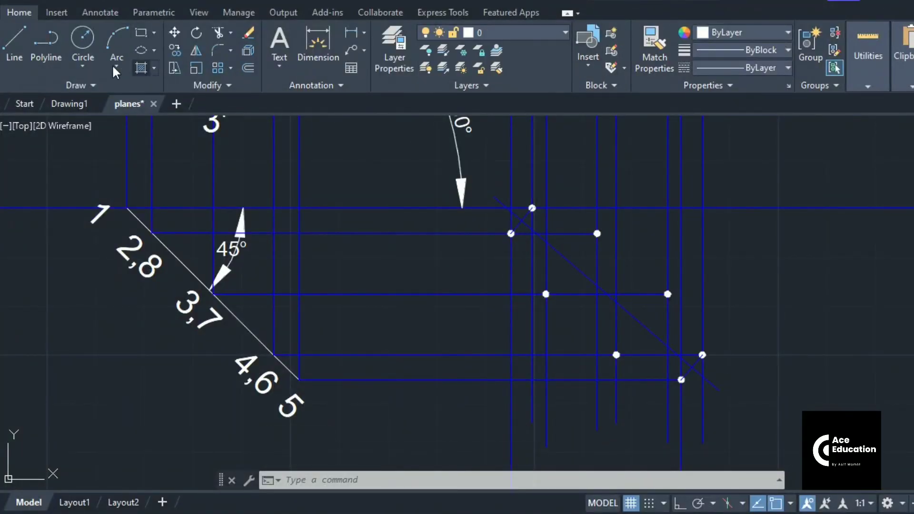
click(142, 50)
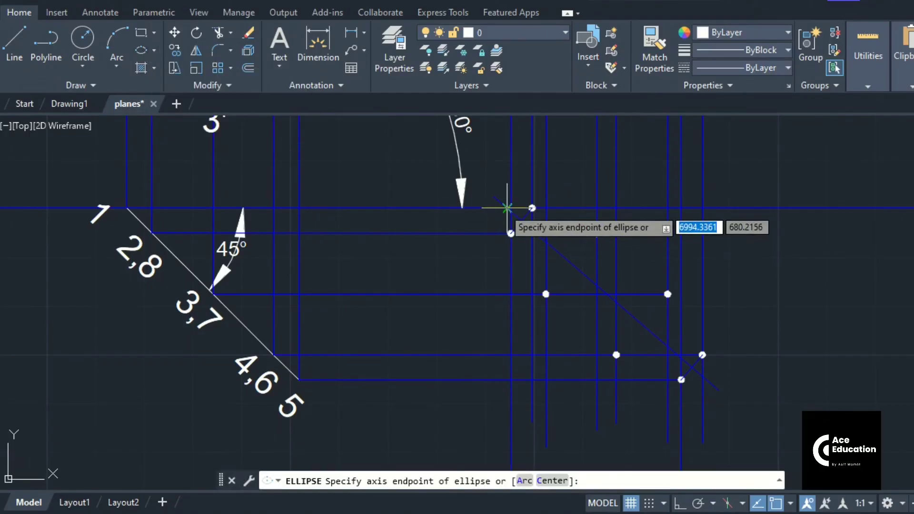
scroll(506, 208, up, 6)
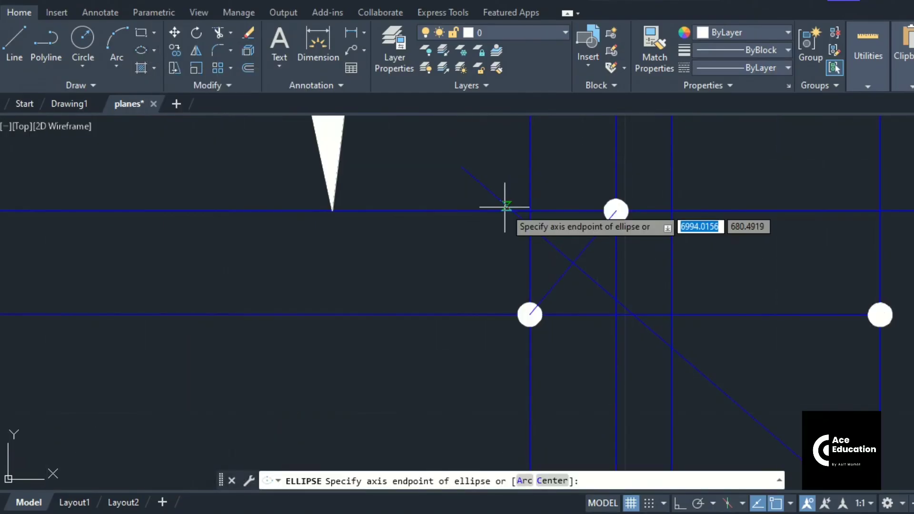
click(503, 204)
scroll(547, 190, down, 6)
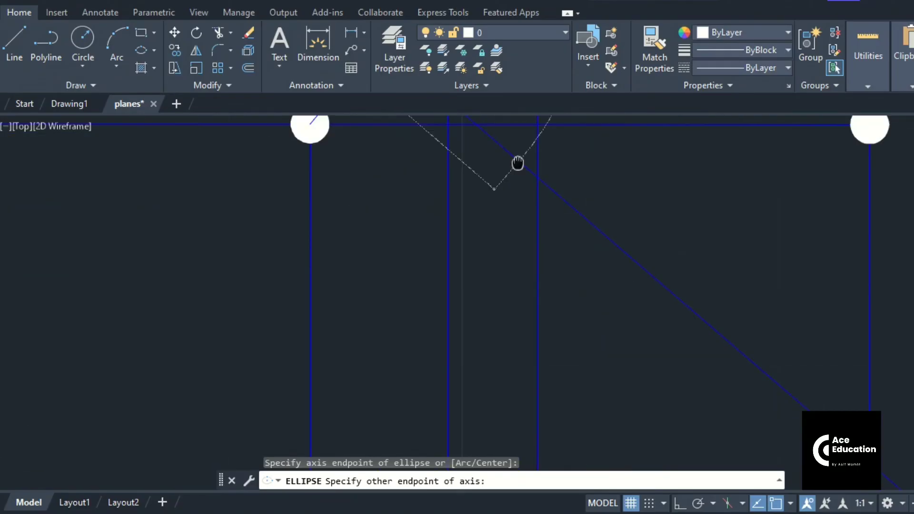
scroll(690, 318, up, 5)
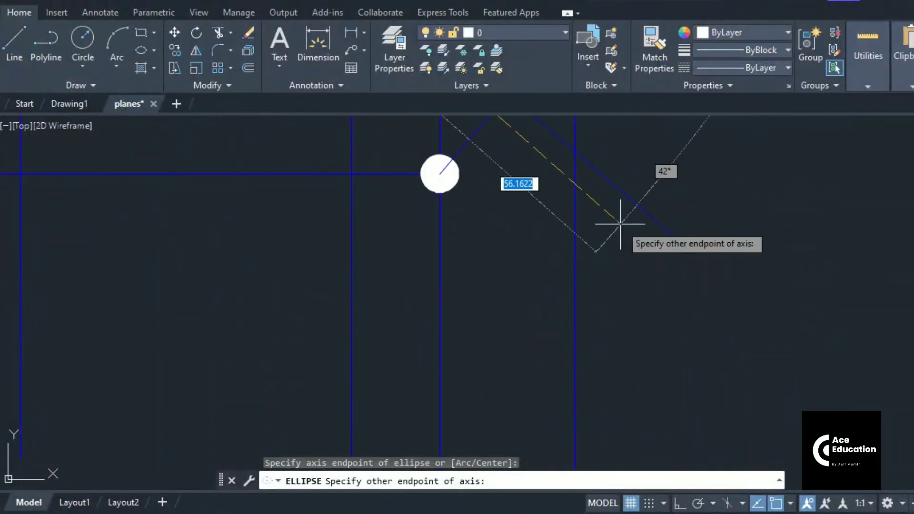
click(604, 180)
scroll(603, 176, down, 3)
scroll(603, 176, down, 3)
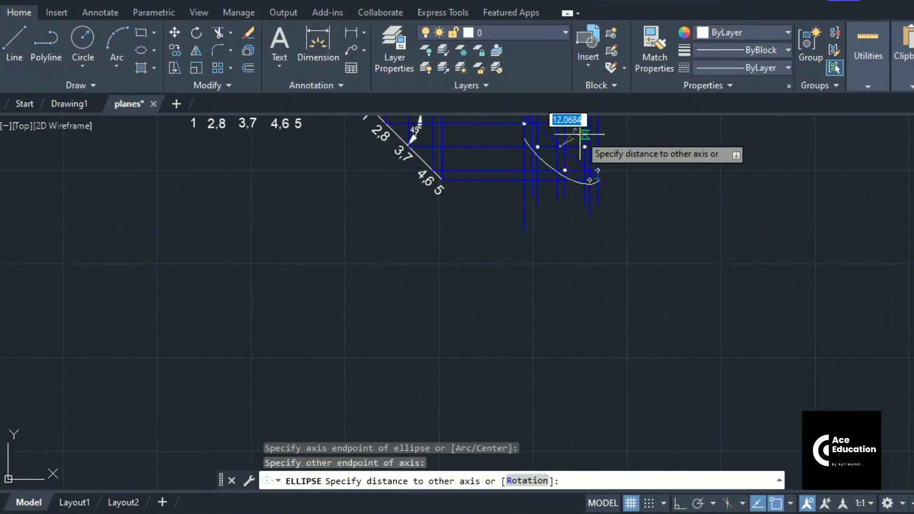
scroll(577, 136, up, 3)
scroll(578, 138, up, 2)
scroll(619, 250, up, 2)
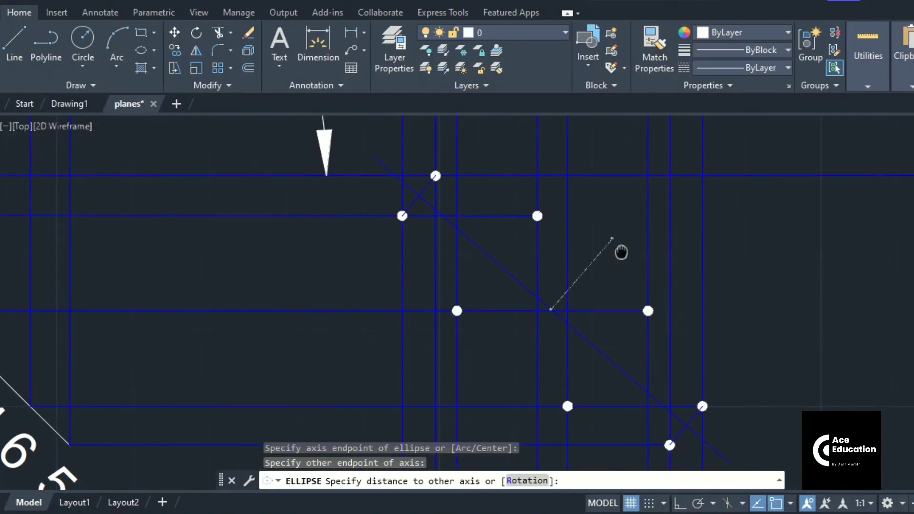
scroll(595, 250, down, 4)
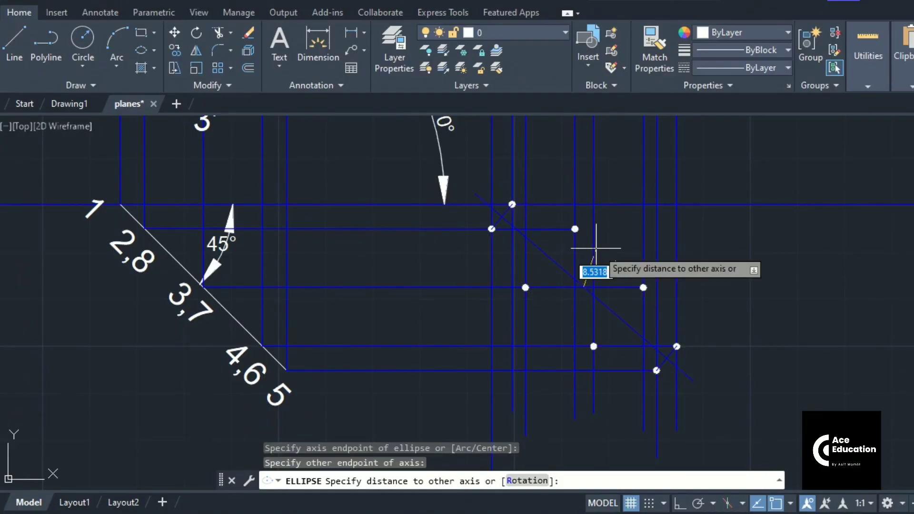
click(592, 265)
middle_drag(833, 361, 712, 373)
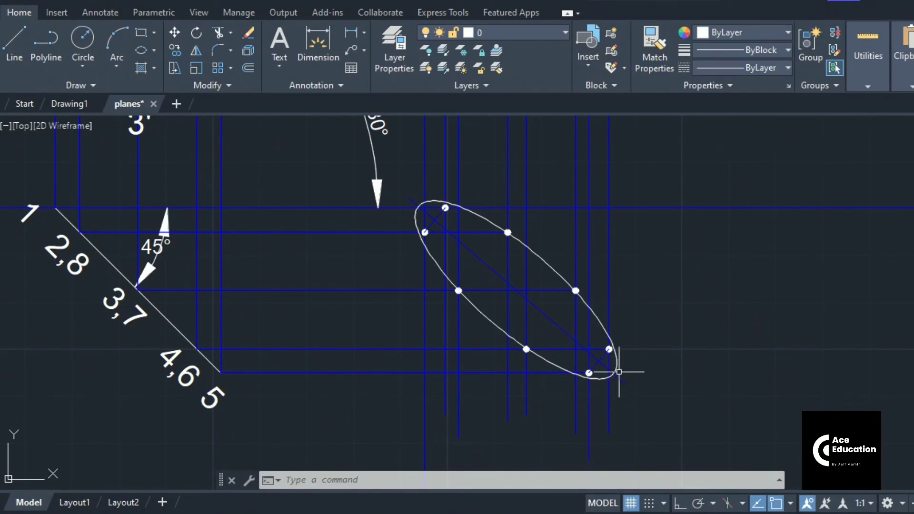
scroll(617, 376, up, 4)
mouse_move(641, 386)
middle_down()
mouse_move(714, 426)
mouse_move(886, 444)
middle_up()
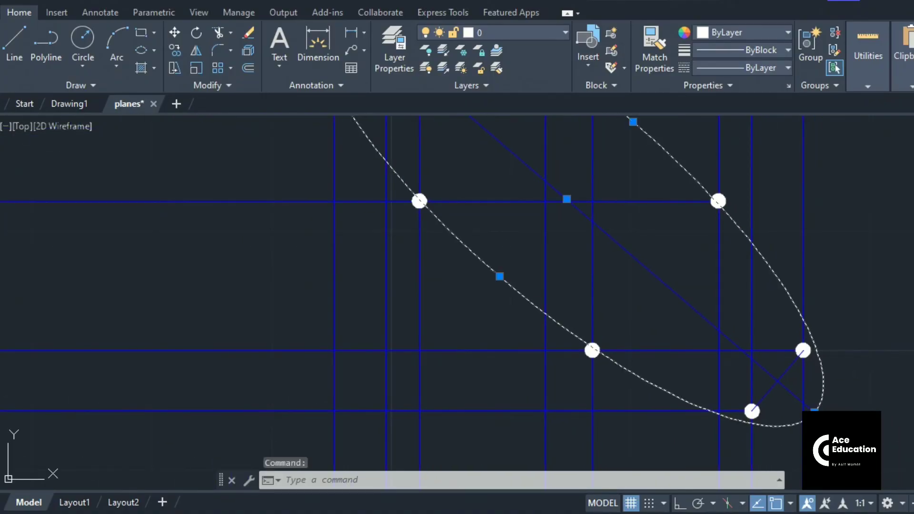
Step: Stretch the ellipse's lower axis end and one end point onto the construction intersection
click(814, 409)
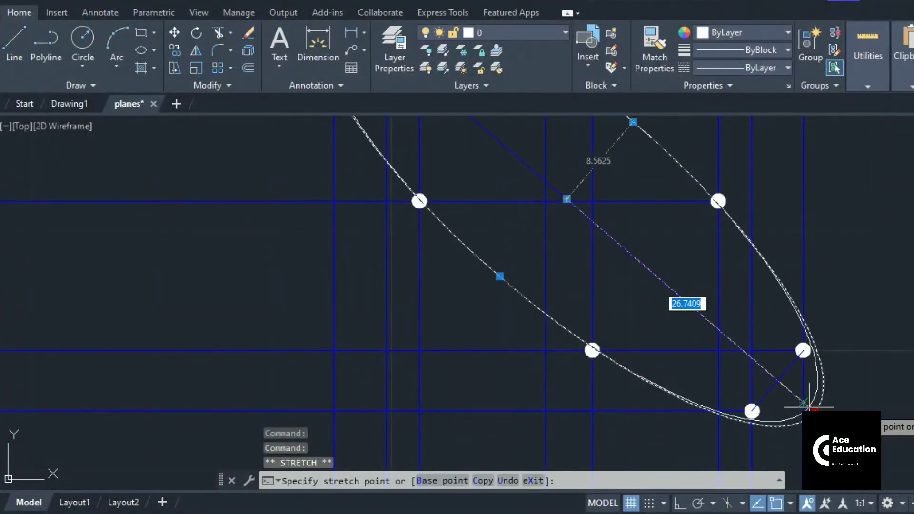
click(811, 405)
scroll(811, 404, down, 5)
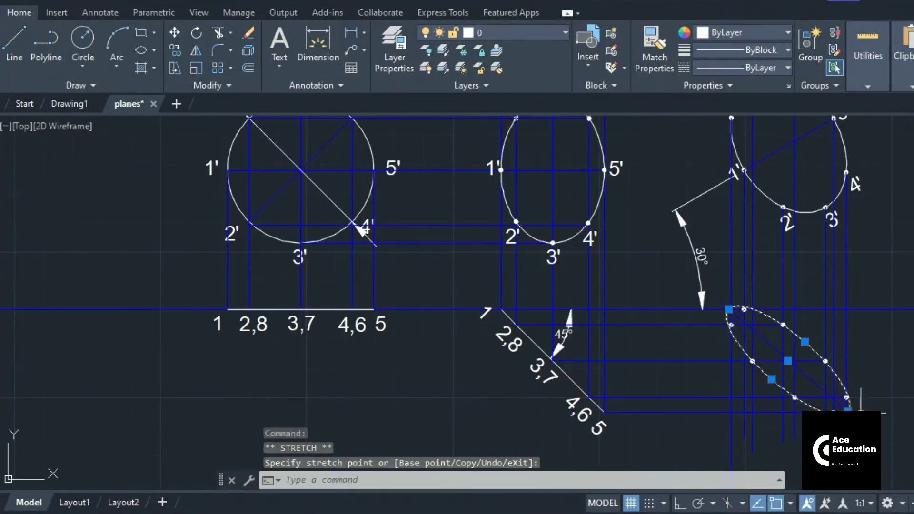
scroll(800, 372, up, 4)
scroll(624, 220, up, 5)
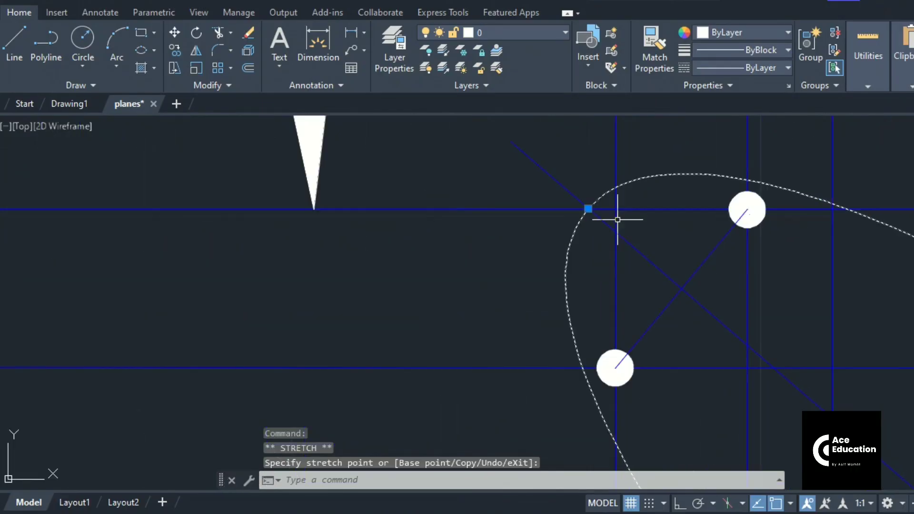
click(623, 221)
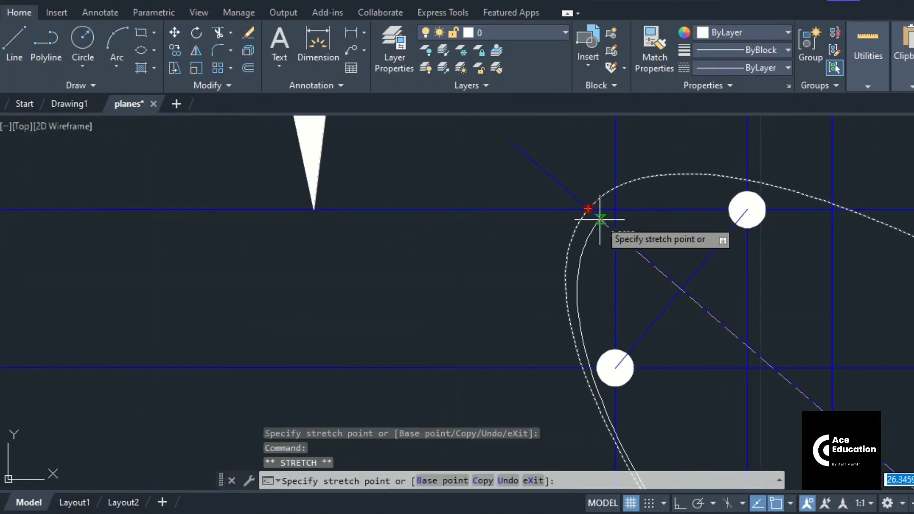
click(598, 214)
scroll(598, 216, down, 4)
scroll(766, 328, up, 4)
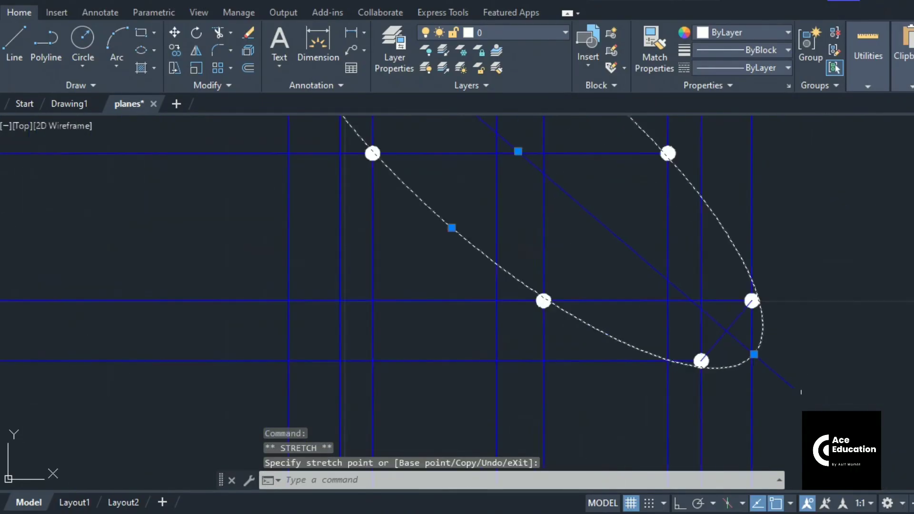
Step: Snap the ellipse's lower-right and upper-left ends onto the projected intersection points
click(726, 334)
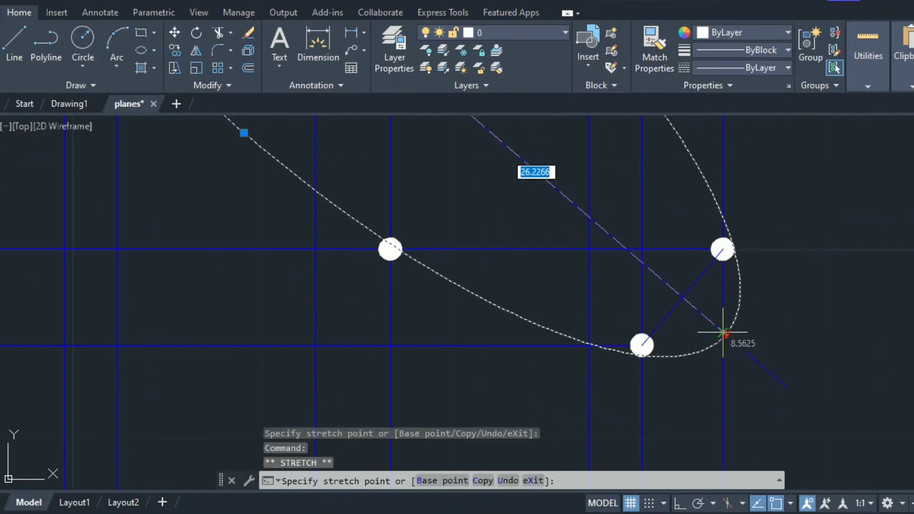
click(722, 329)
scroll(765, 327, down, 5)
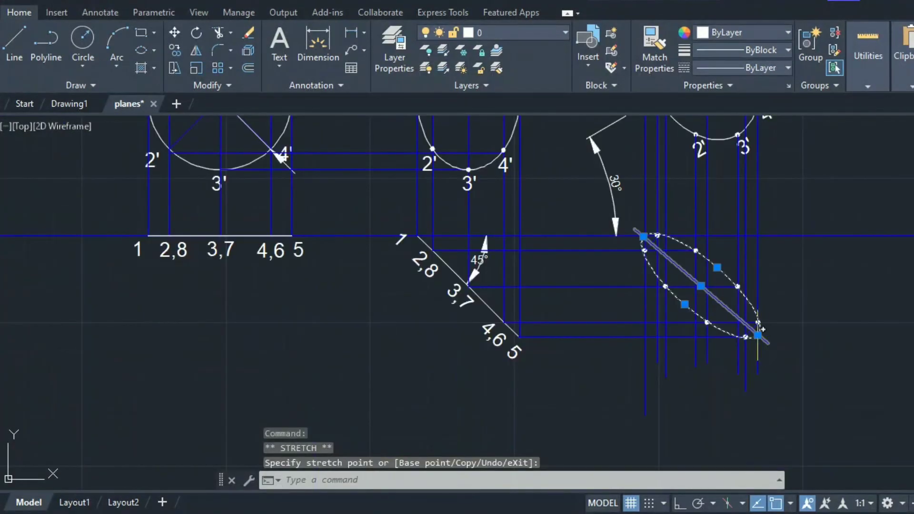
scroll(639, 222, up, 4)
click(649, 248)
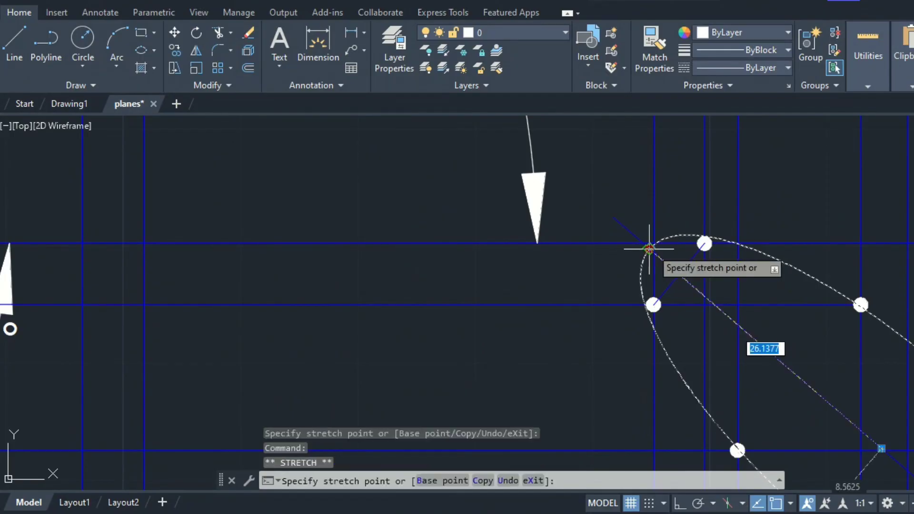
scroll(649, 248, up, 5)
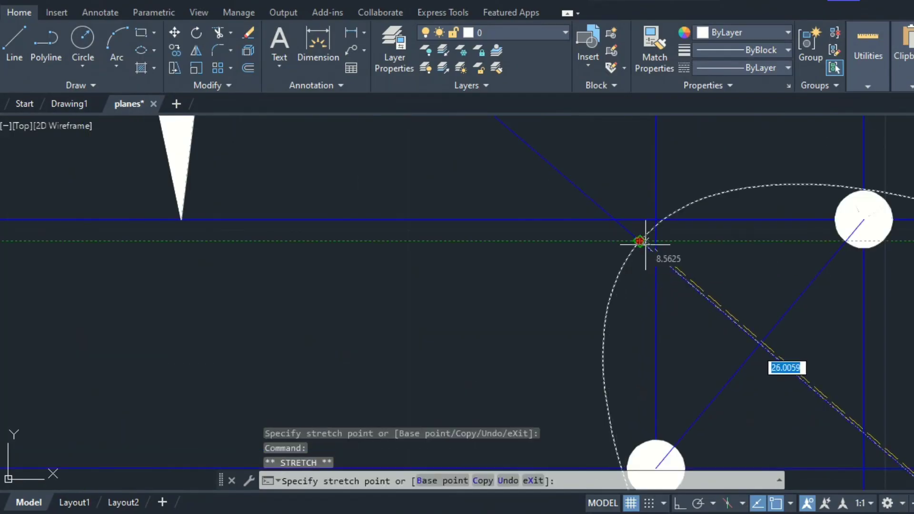
click(645, 244)
scroll(645, 244, down, 5)
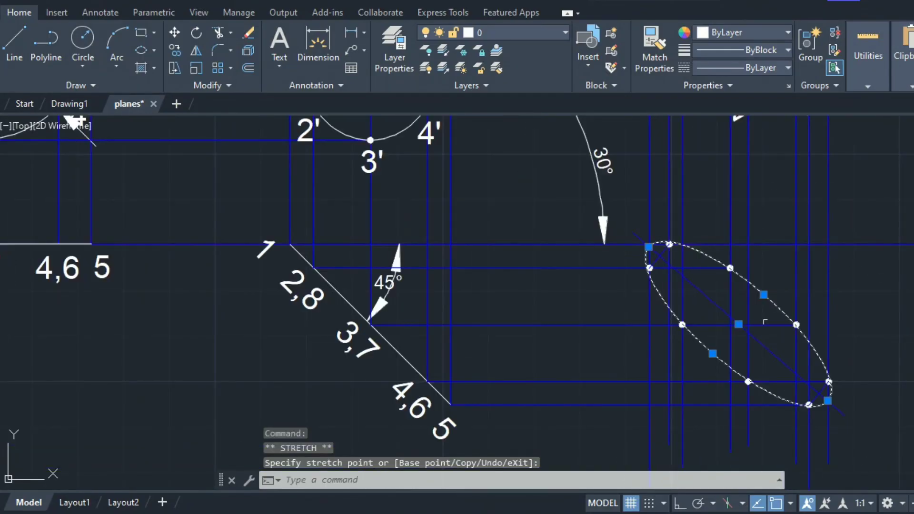
key(Escape)
mouse_move(839, 373)
middle_down()
mouse_move(745, 301)
mouse_move(720, 294)
mouse_move(739, 329)
middle_up()
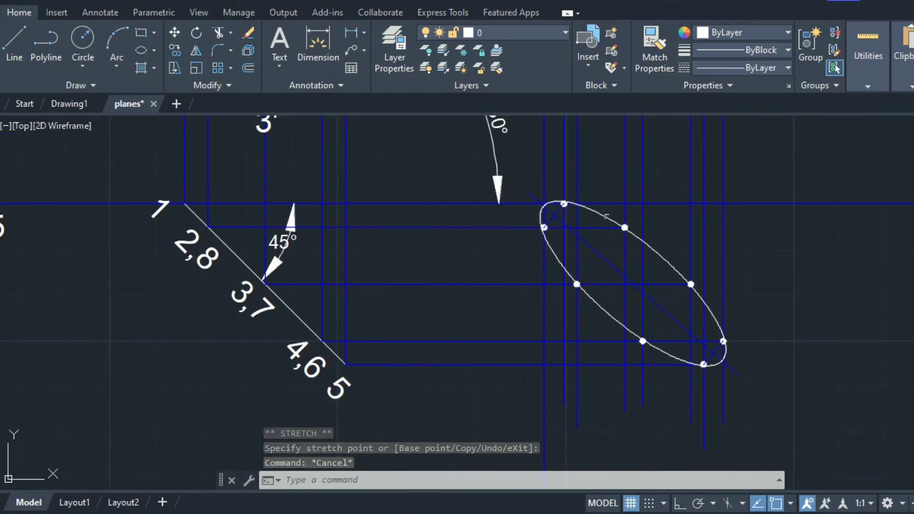
Step: Copy label 1 onto the topmost point of the final top-view ellipse
scroll(719, 326, down, 4)
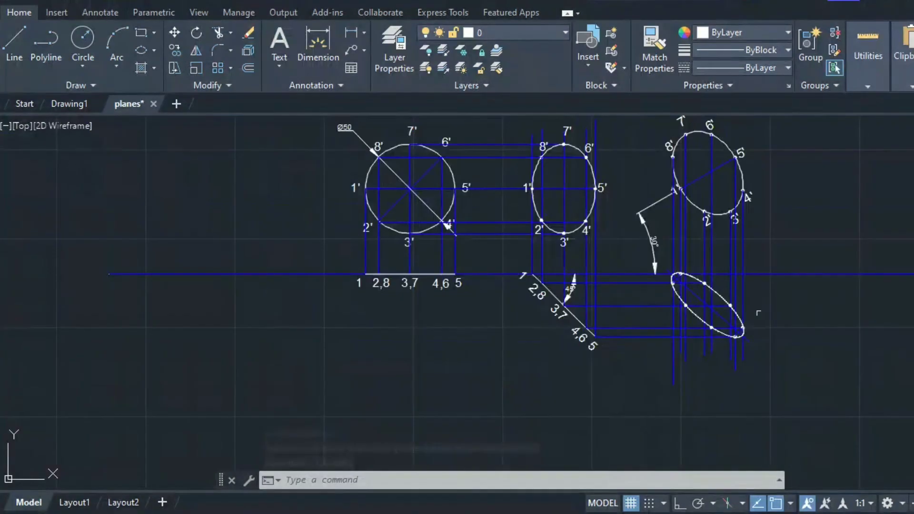
scroll(698, 290, up, 3)
scroll(714, 452, down, 2)
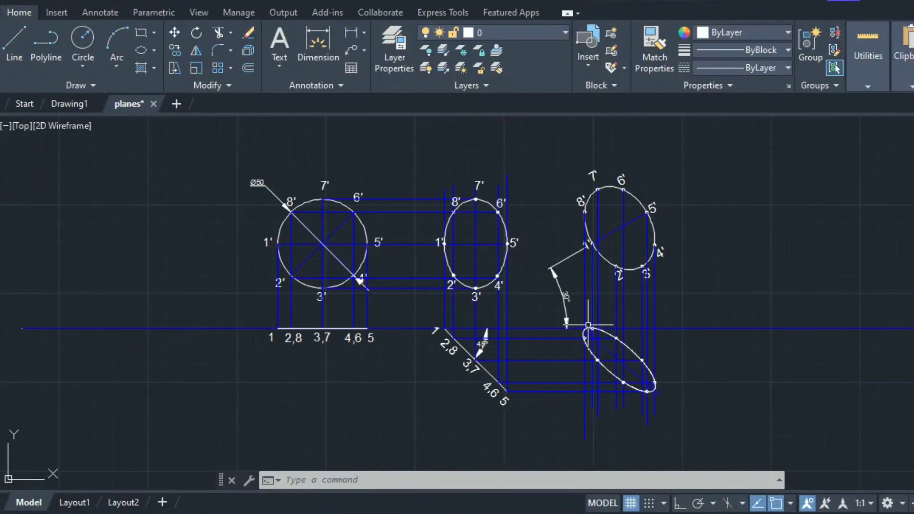
scroll(574, 356, up, 3)
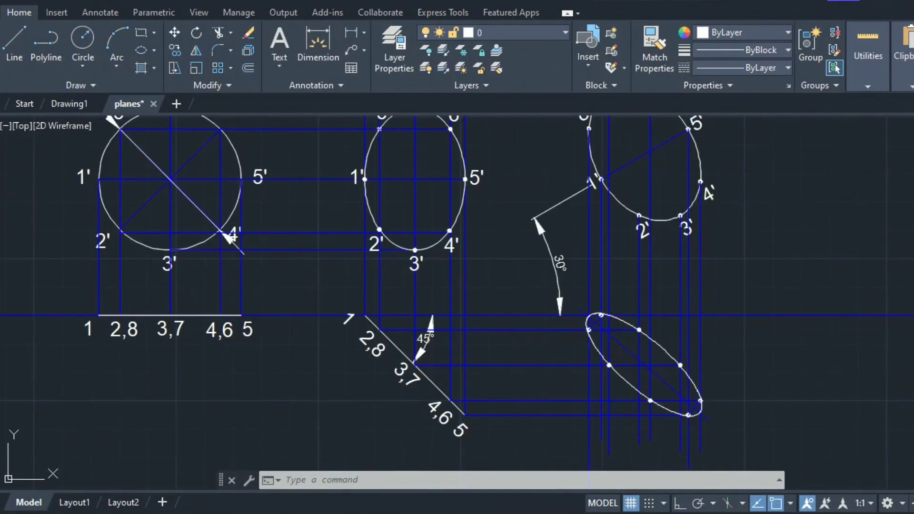
scroll(648, 372, down, 3)
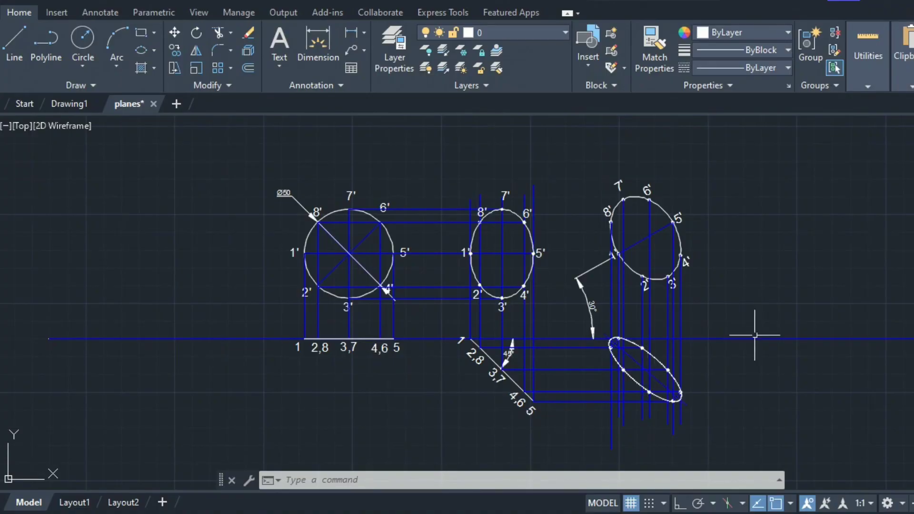
mouse_move(663, 391)
middle_down()
mouse_move(600, 373)
mouse_move(591, 340)
middle_up()
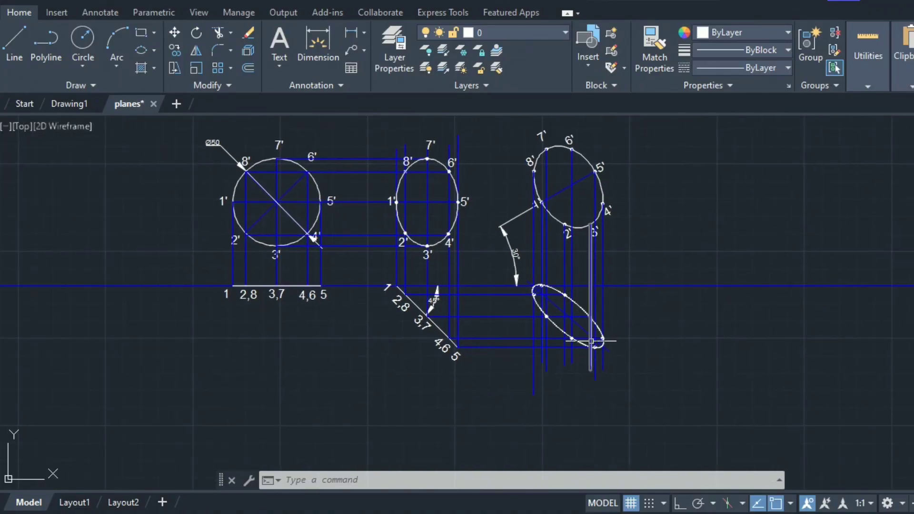
middle_drag(642, 391, 661, 402)
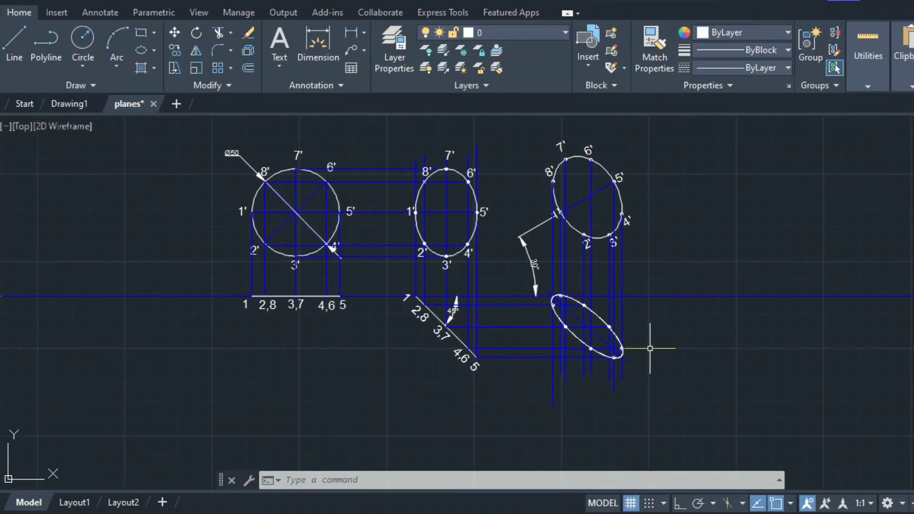
scroll(653, 359, up, 2)
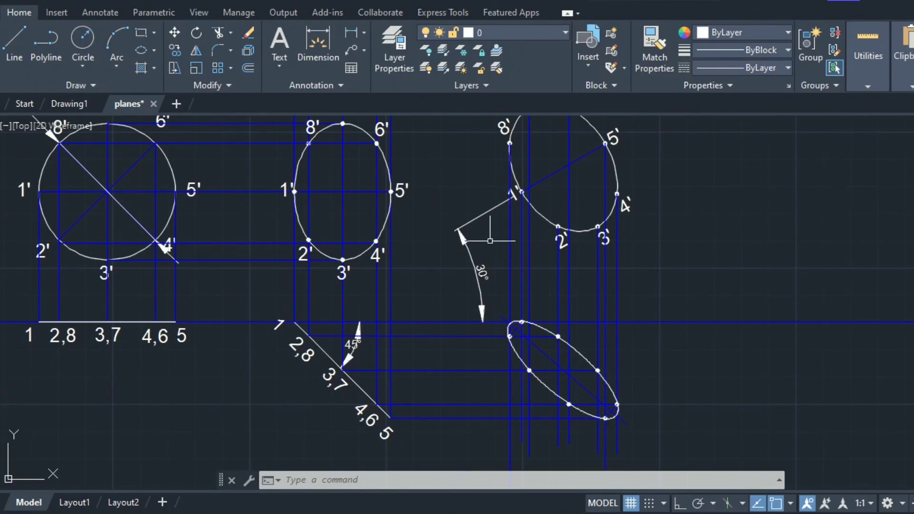
scroll(492, 326, up, 2)
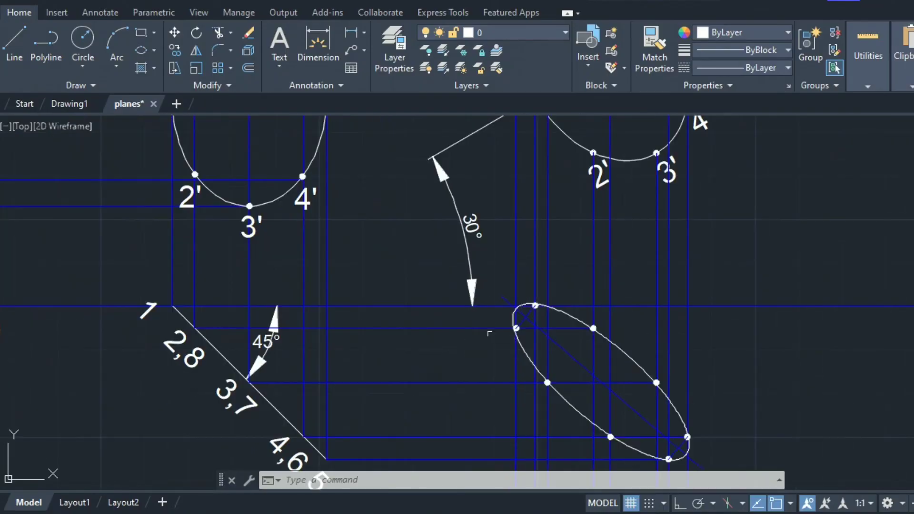
middle_drag(489, 327, 449, 228)
scroll(543, 306, down, 4)
key(Escape)
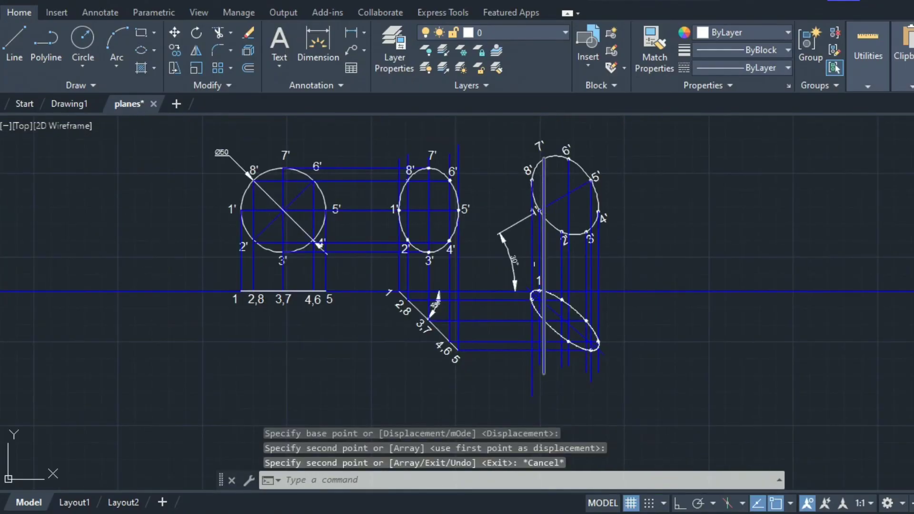
middle_drag(535, 296, 414, 359)
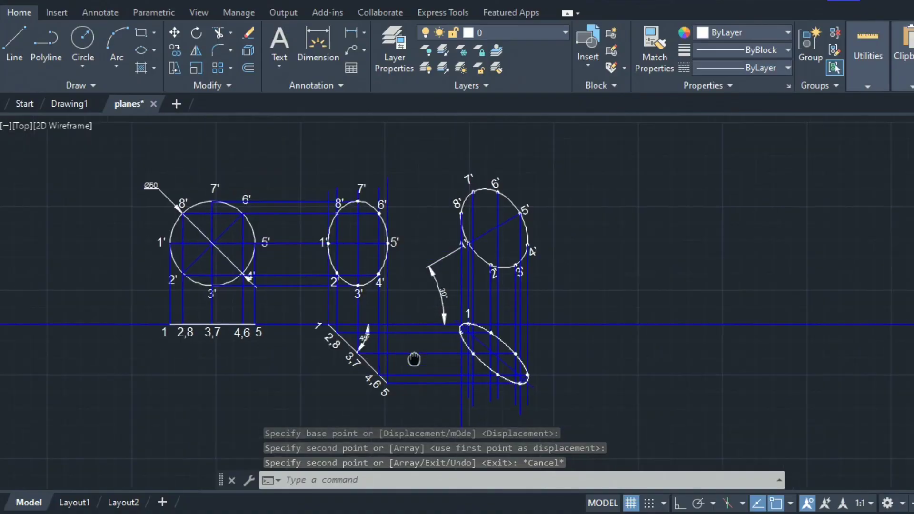
Step: Retype the copied labels as 8, 2 and onward around the ellipse to finish numbering 1–8
scroll(411, 353, up, 3)
double_click(575, 380)
text(8)
click(643, 376)
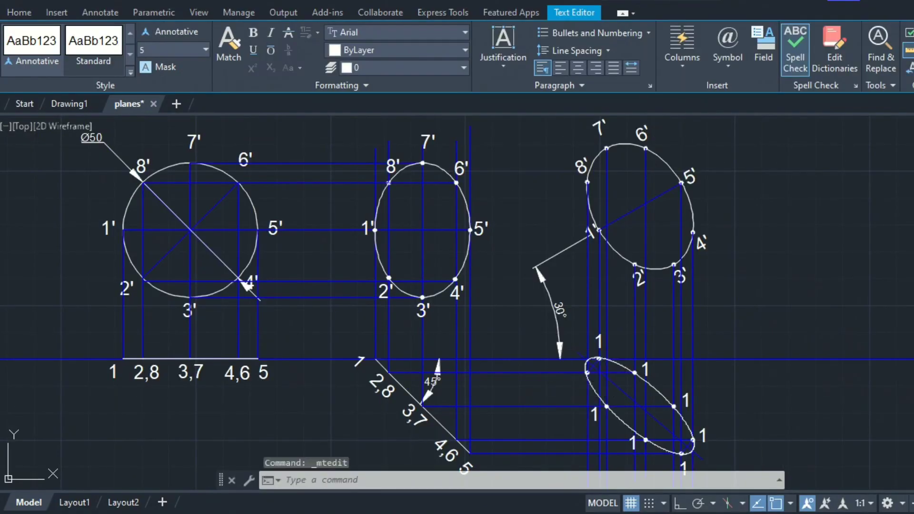
double_click(645, 372)
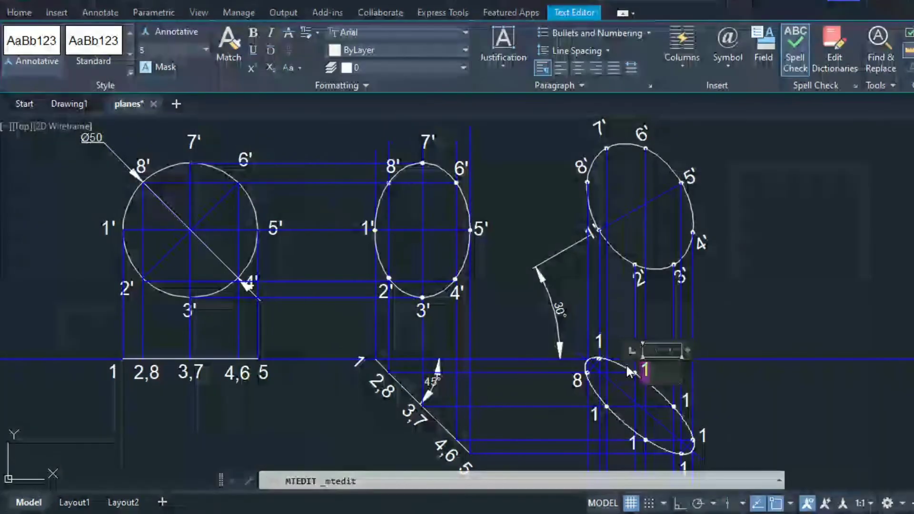
text(22\)
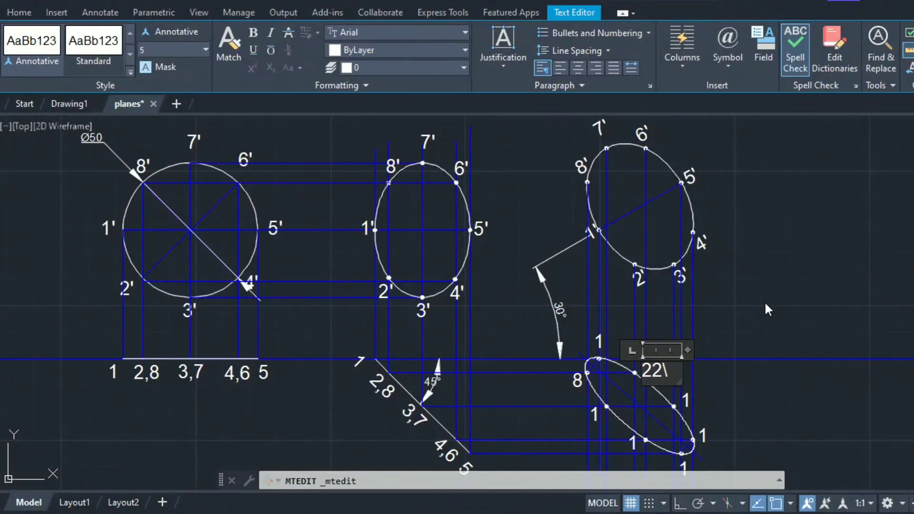
key(BackSpace)
click(765, 302)
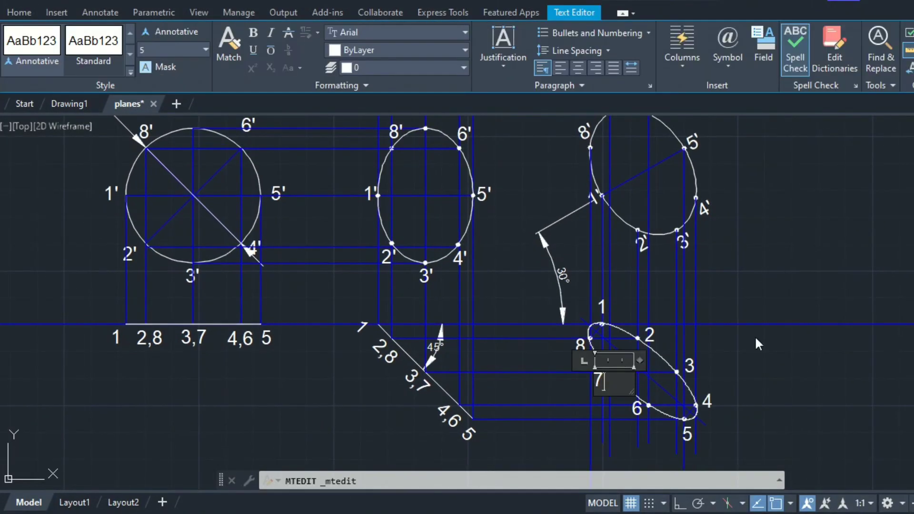
click(784, 339)
scroll(734, 384, down, 3)
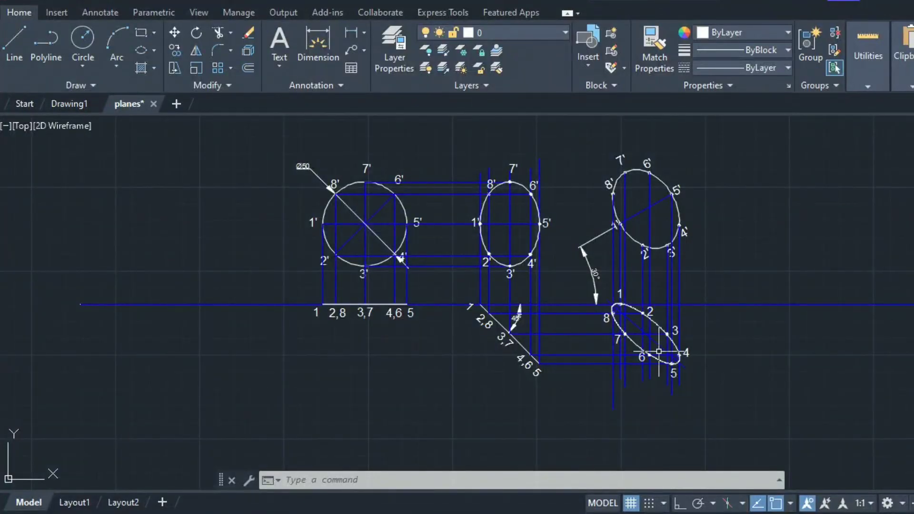
mouse_move(779, 206)
middle_down()
mouse_move(697, 257)
mouse_move(717, 257)
middle_up()
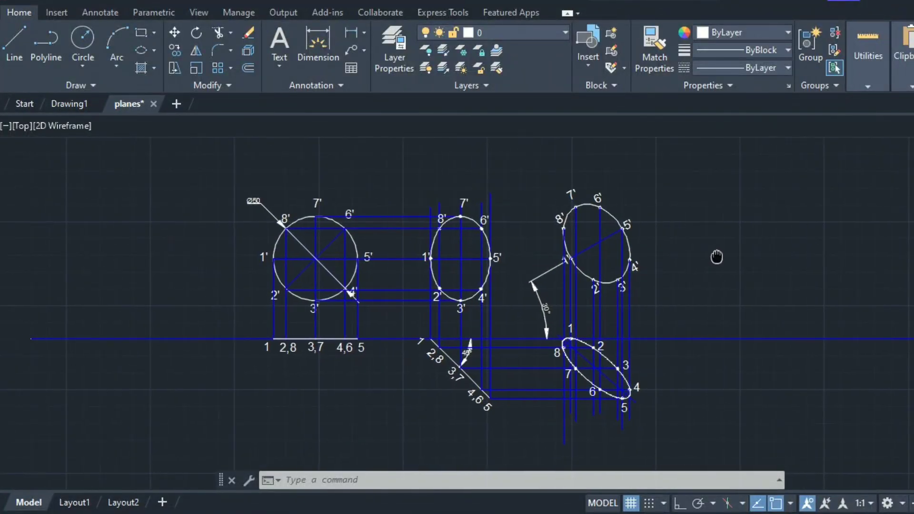